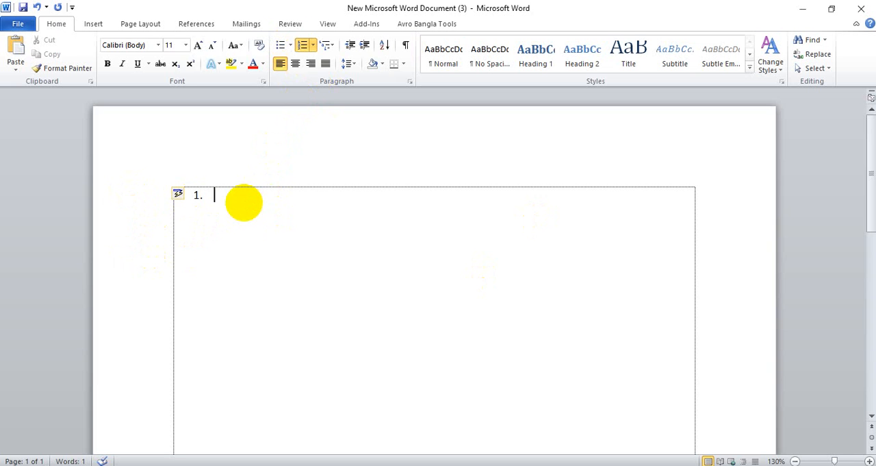
Fill the numbered list with four items: Hjhjgsefsdf, Jkshfjksdfjskjf, Sdfjsdjfsdjfljs and shgfhsjkfhsdjkfhs
text(Hjhjgsefsdf)
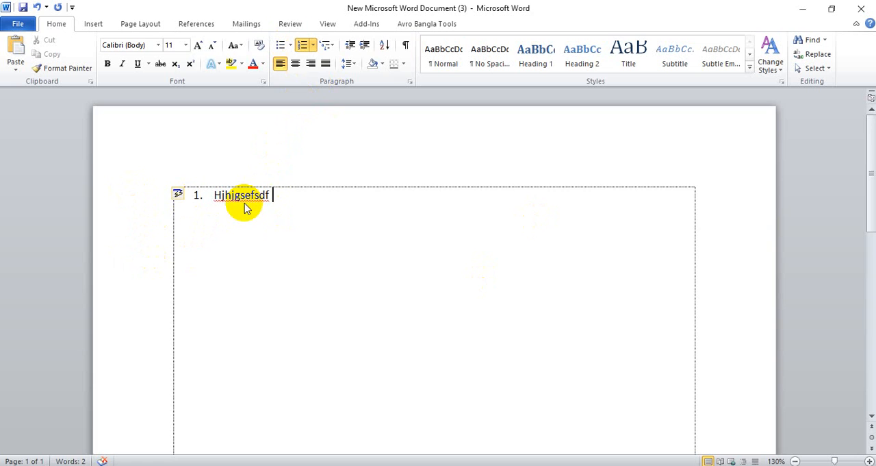
key(Return)
text(Jkshfjksdfjskjf)
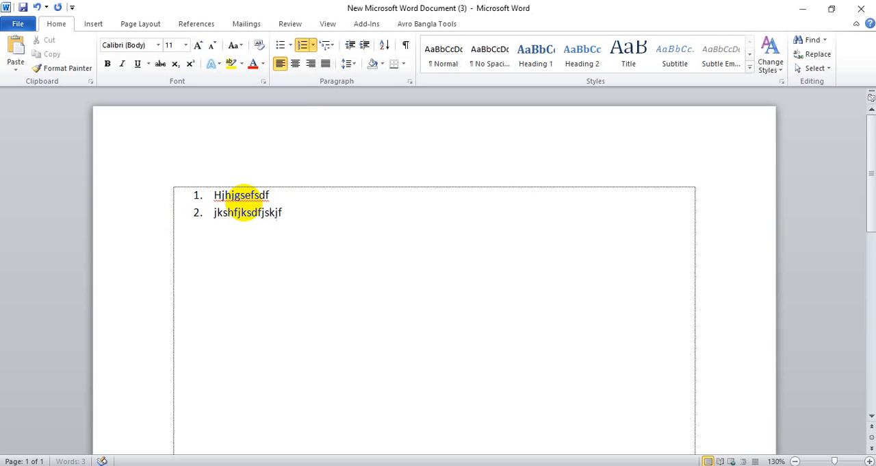
key(Return)
text(sdfjsdjfsdjfljs)
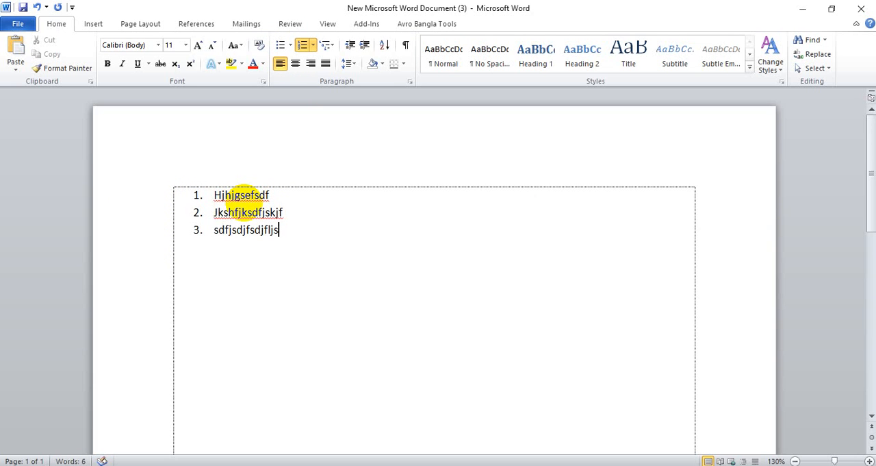
key(Return)
text(shgfhsjkfhsdjkfhs)
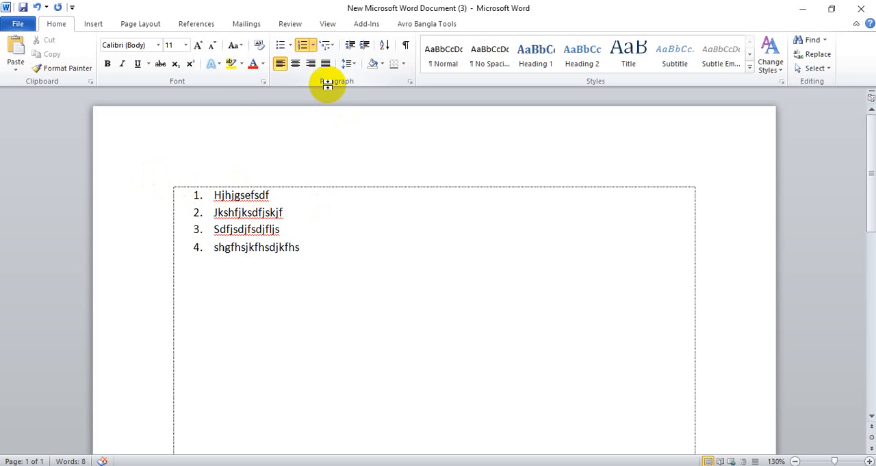
Under list item 1, add the lettered sub-items Hfjkhfkj, Hfkjshfkjhkf, Hhjkhkjhk and Shjfhkjfhd
click(295, 193)
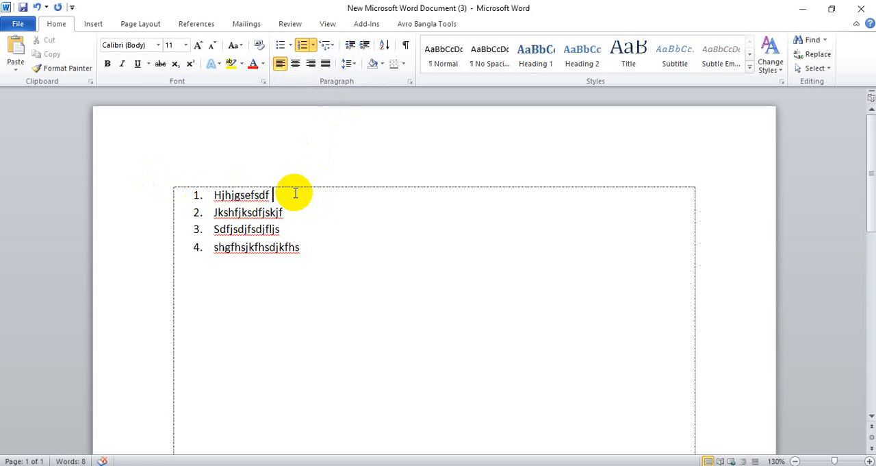
key(Return)
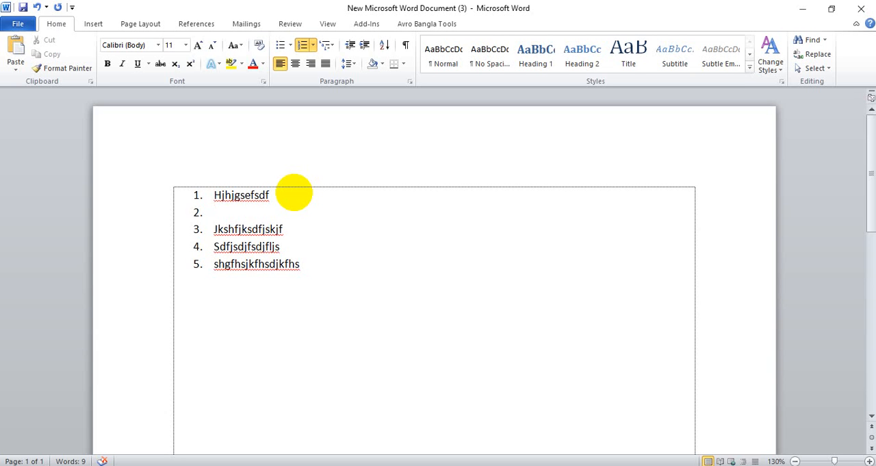
key(Tab)
text(Hfjkhfkj)
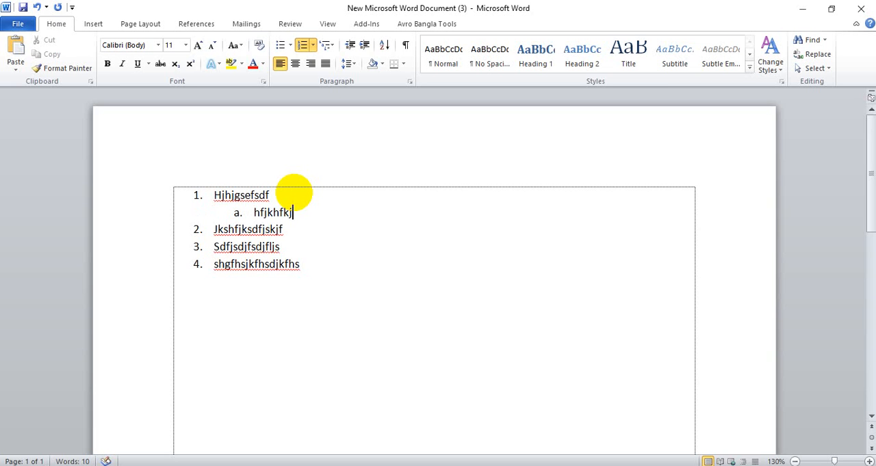
key(Return)
text(hfkjshfkjhkf)
key(Return)
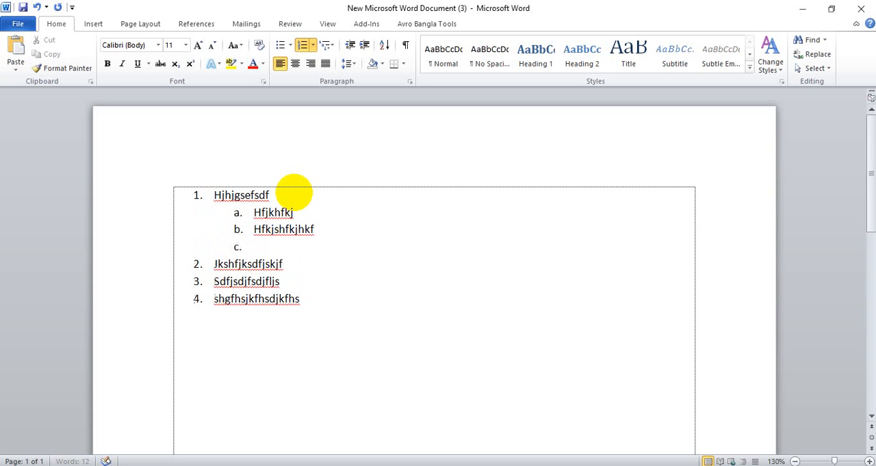
text(hhjkhkjhk)
key(Return)
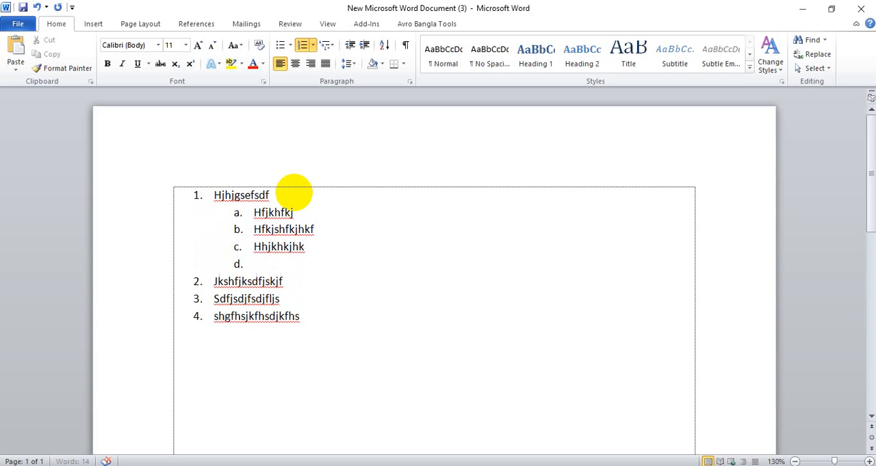
text(shjfhkjfhd)
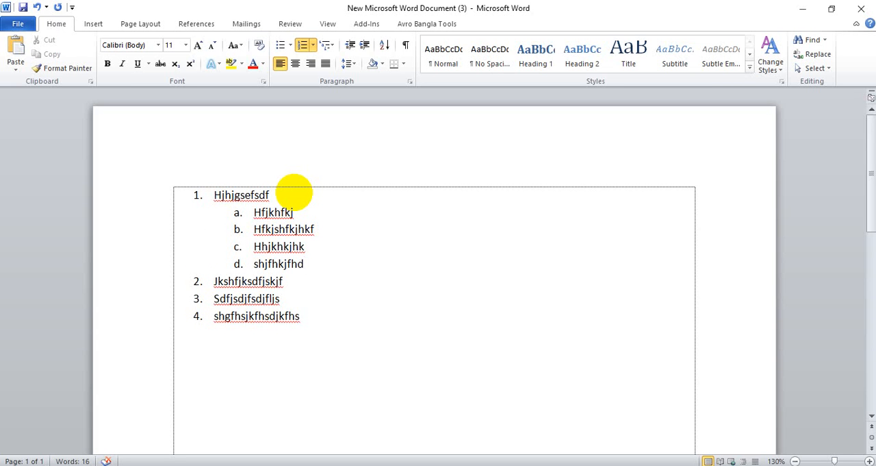
Return to the main numbering level after sub-item d and add the item "Ghjdjfkshkjdfskdj sk" as number 2
key(Return)
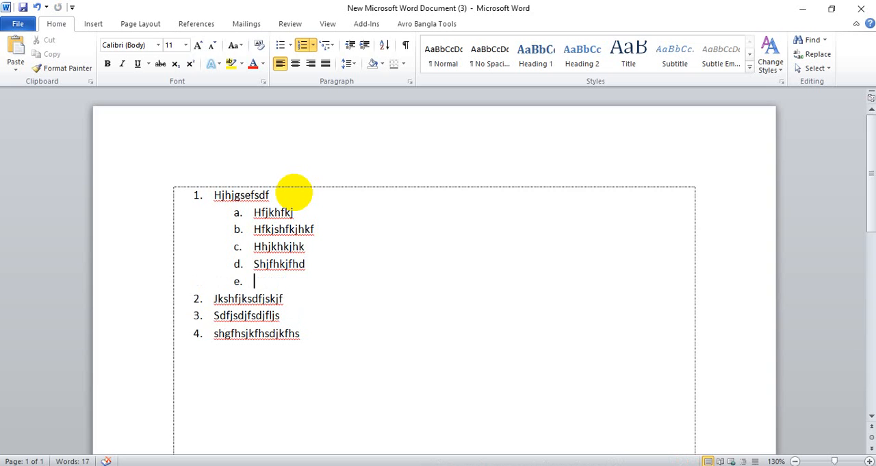
key(shift+Tab)
text(Ghjdjfkshkjdfskdj sk)
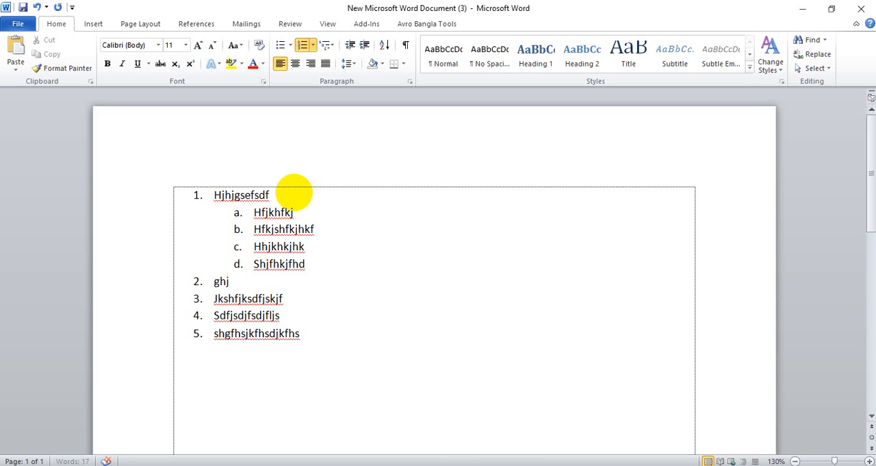
key(Return)
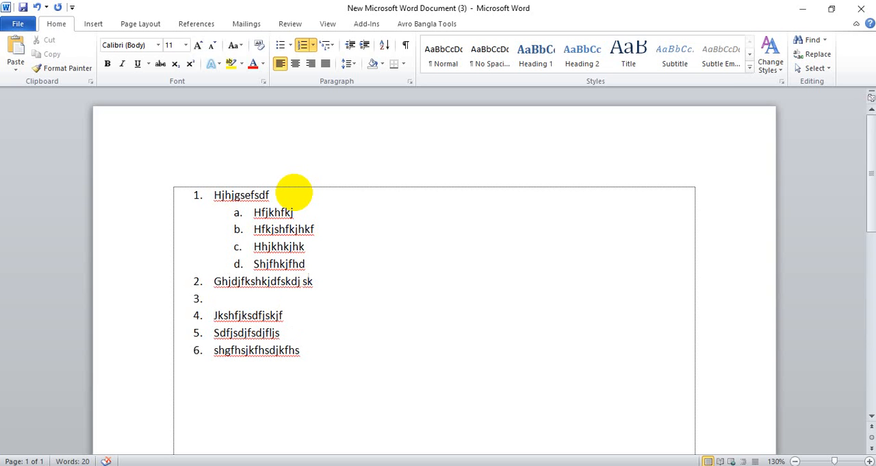
Under list item 2, add the lettered sub-items Fjkdshjkfhsdjk, Sfnjkshfkjsd, Fskjfsdkl and Sdfhksdh
key(Tab)
text(fjkdshjkfhsdjk)
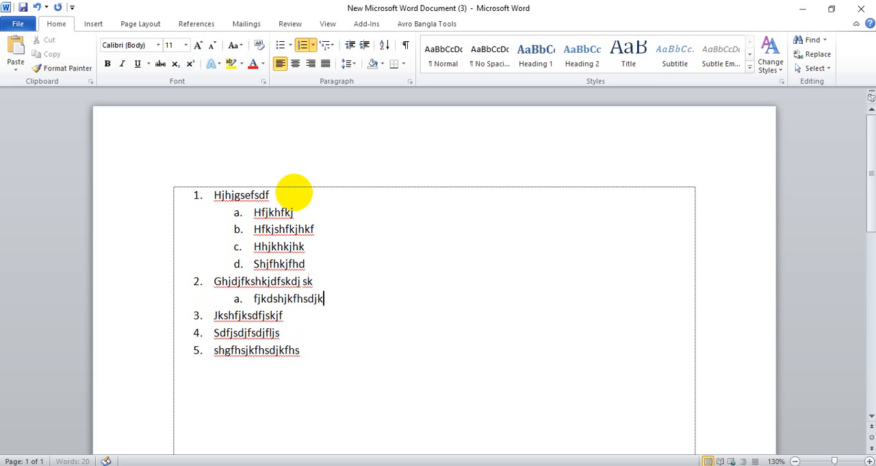
key(Return)
text(sfnjkshfkjsd)
key(Return)
text(fskjfsdkl)
key(Return)
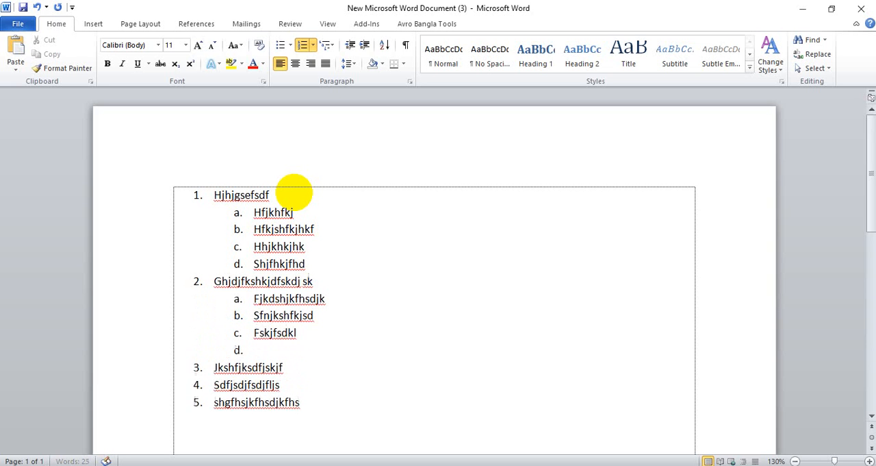
text(sdfhksdh)
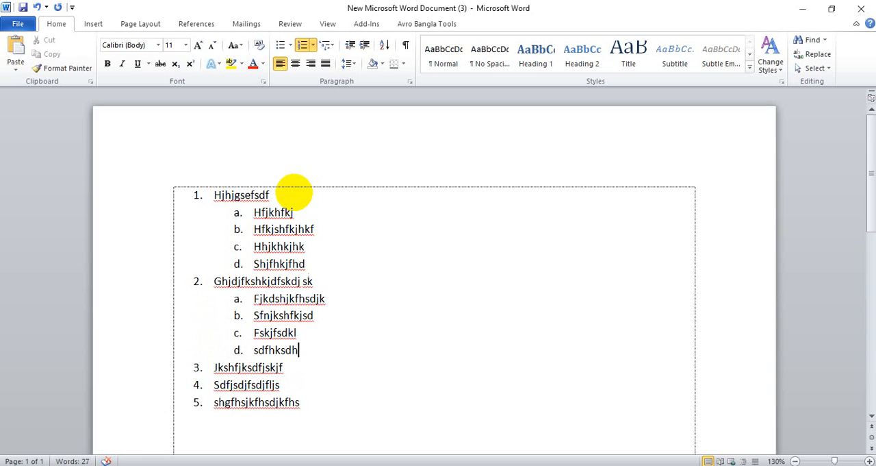
End the second sub-list and add the main-level item "fbhhsdgfsd" as number 3
key(Return)
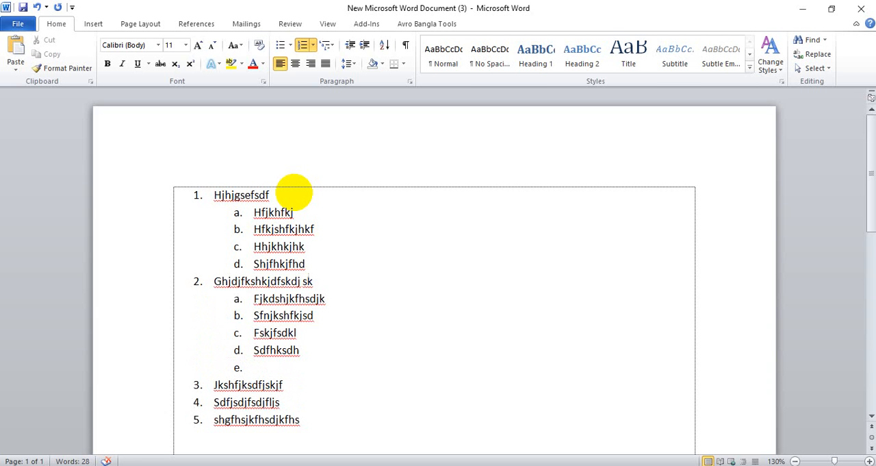
key(Return)
text(fbhhsdgfsd)
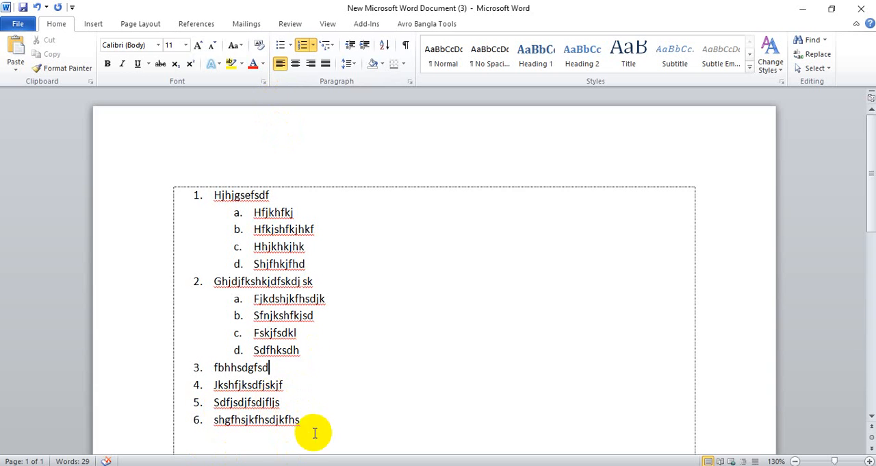
Replace the entire list with sample paragraphs generated by the =rand() function
drag(313, 430, 178, 203)
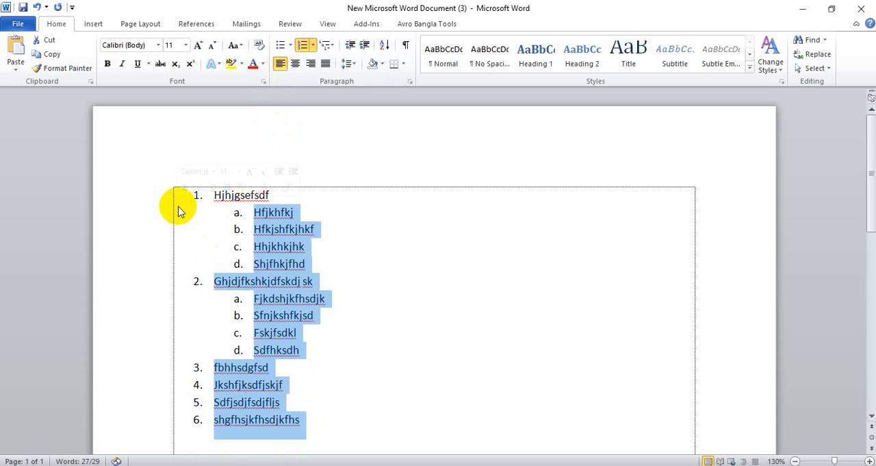
key(Delete)
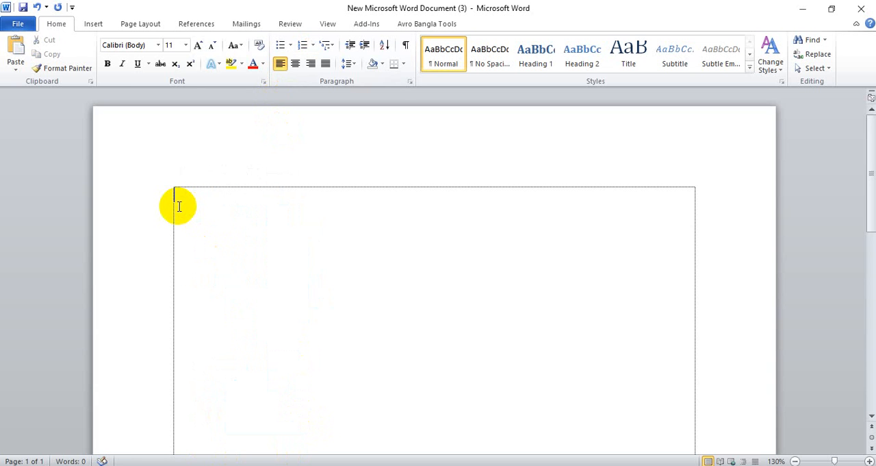
text(=ra)
key(BackSpace)
key(BackSpace)
text(rand())
key(Return)
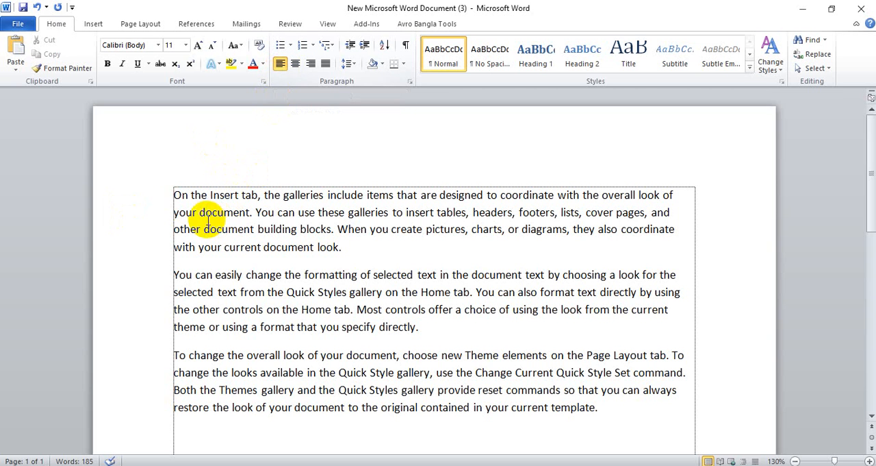
click(175, 197)
drag(175, 197, 678, 197)
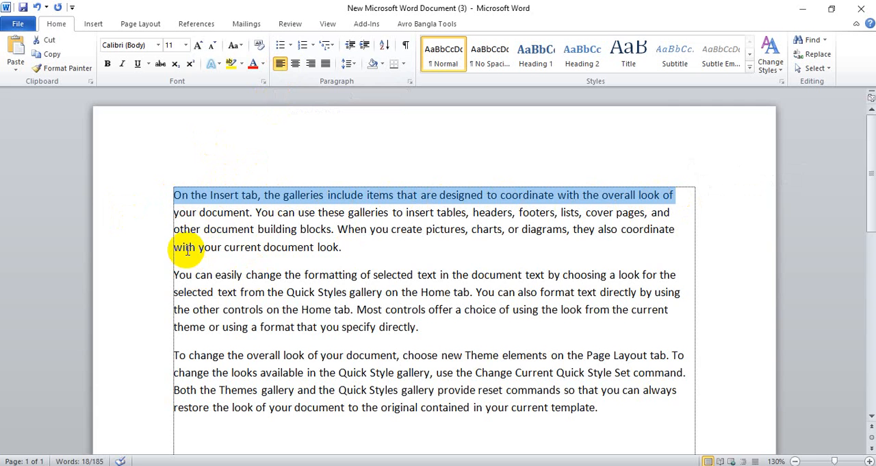
Add a left-aligned line reading "Hi every one" below the three sample paragraphs, leaving a blank line between them
scroll(192, 248, down, 2)
click(270, 352)
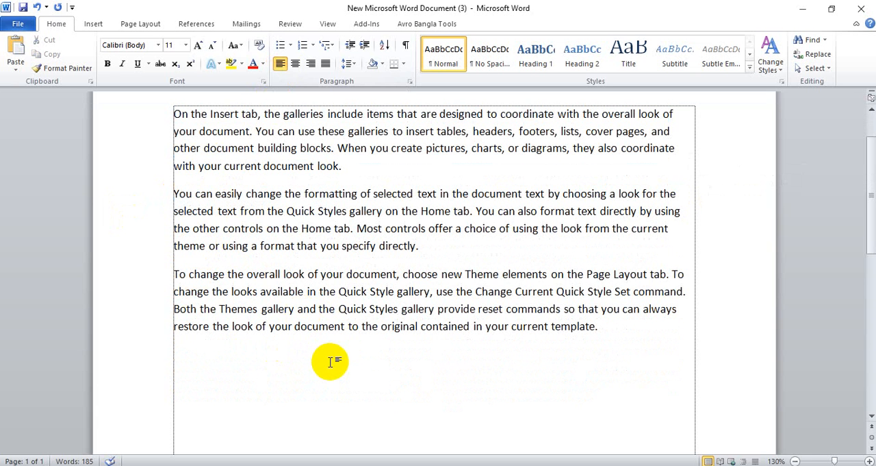
key(Return)
text(Hi every one)
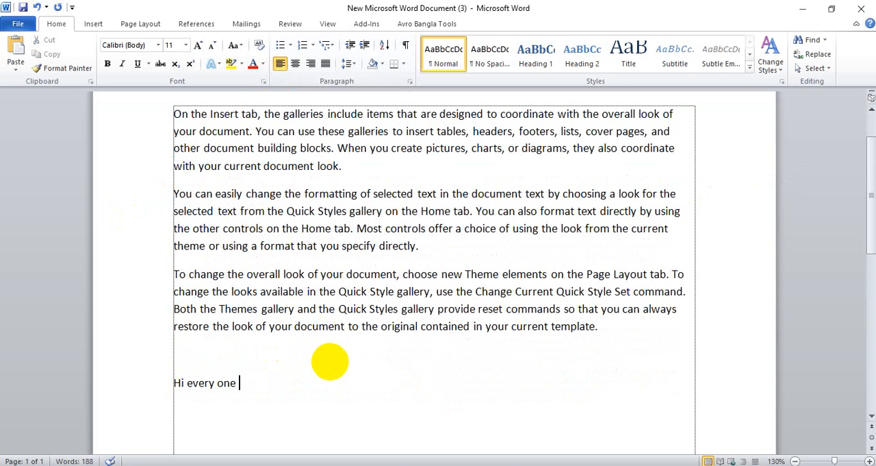
Add a new centred line reading "Hi every one" below the left-aligned one
key(Return)
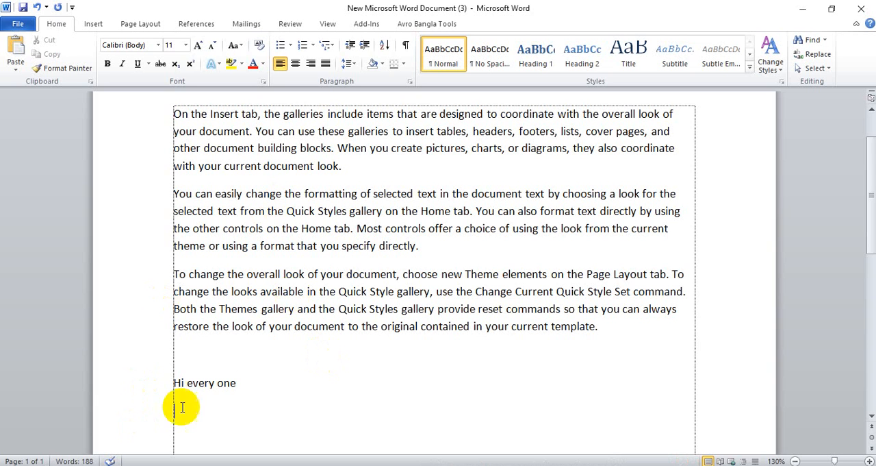
click(296, 64)
text(Hi every)
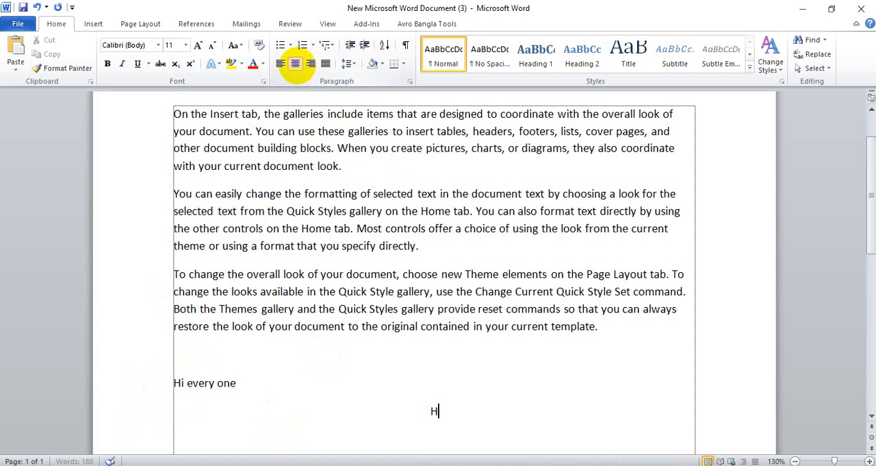
text( one)
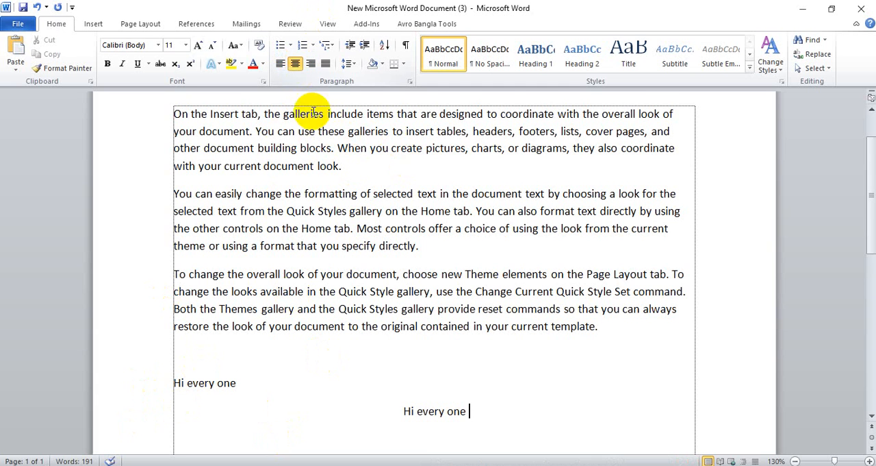
Add a right-aligned line reading "Hi every one" below the centred one
scroll(352, 217, down, 1)
key(Return)
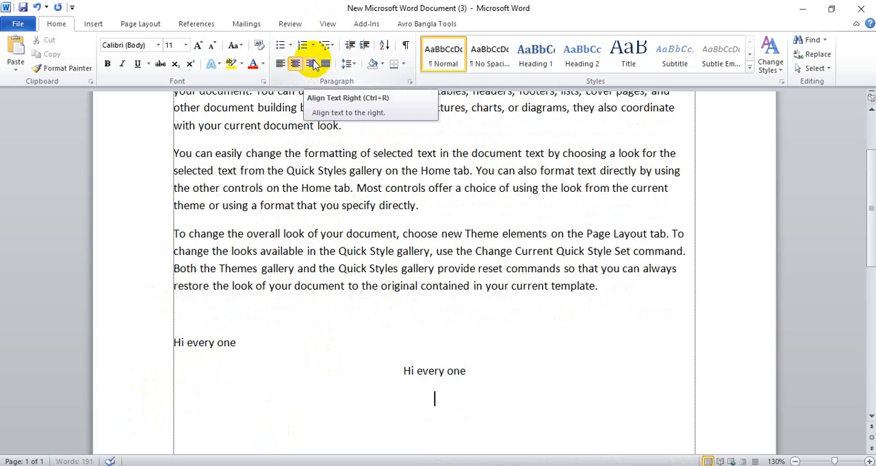
click(311, 64)
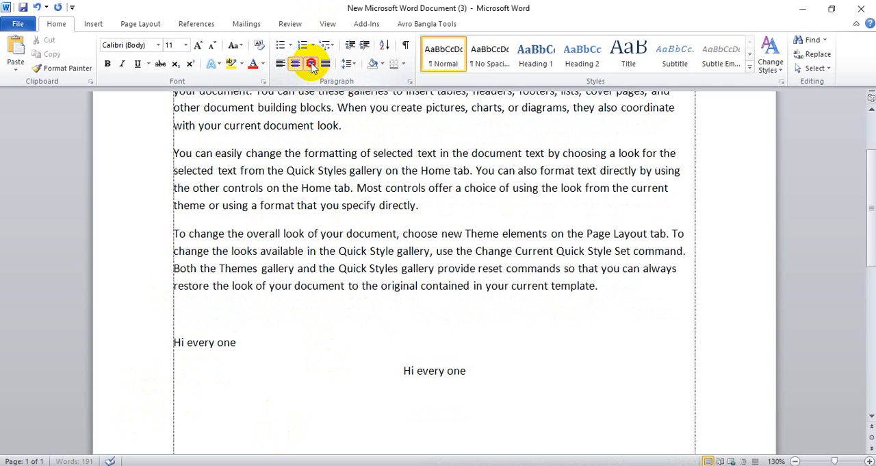
text(Hi)
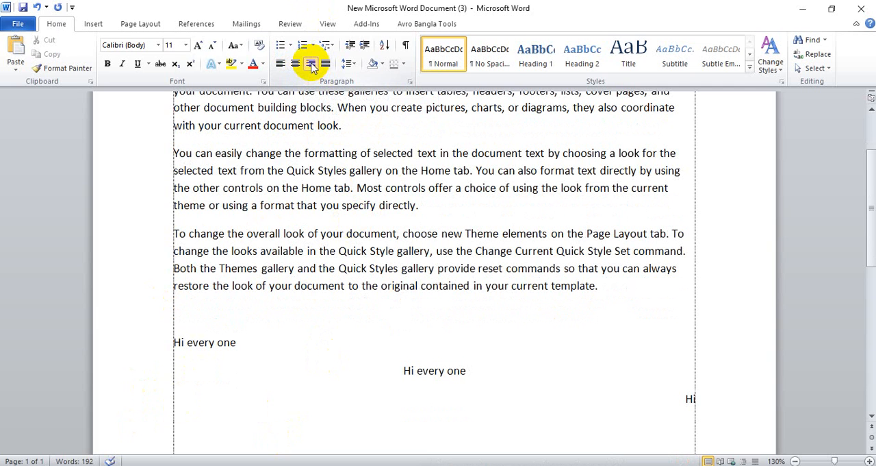
text( every)
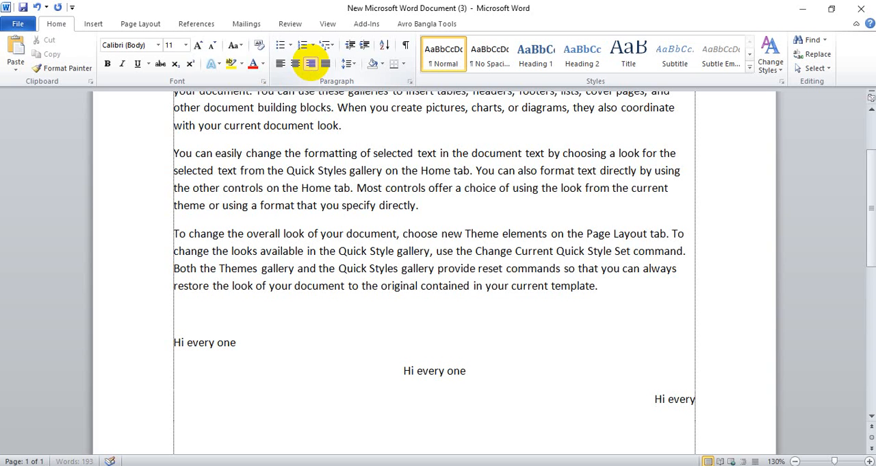
text( one)
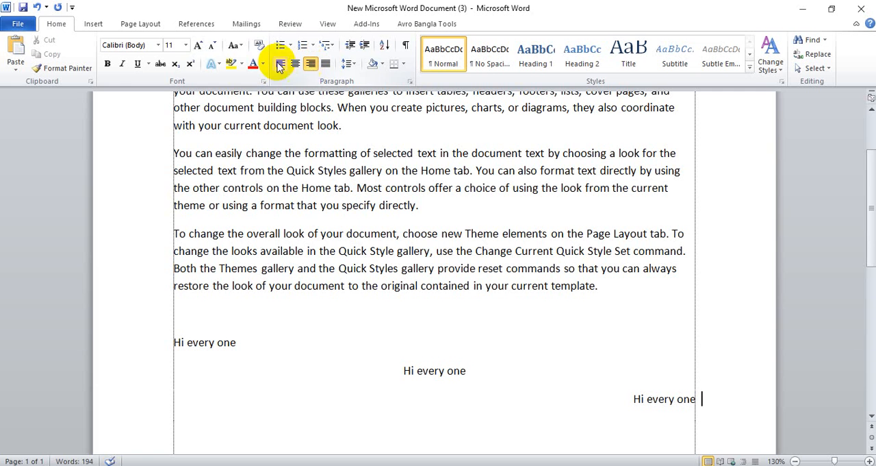
Justify the first sample paragraph, which begins with "On the Insert tab"
scroll(349, 247, up, 2)
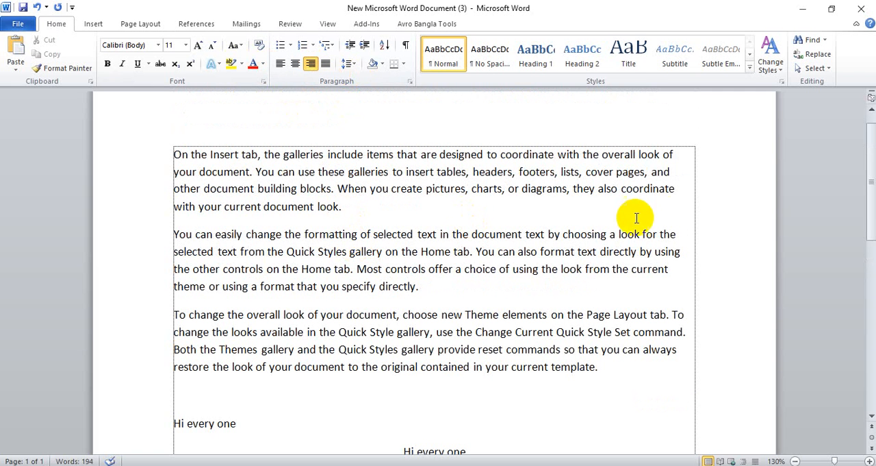
drag(362, 210, 147, 150)
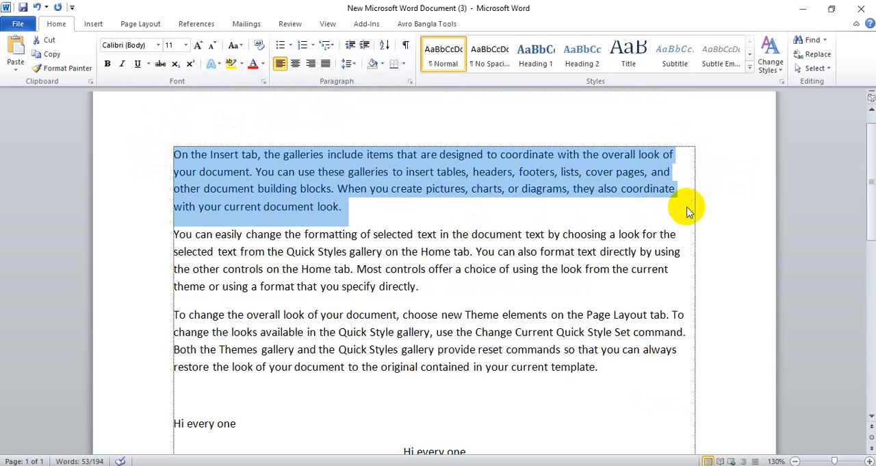
click(326, 63)
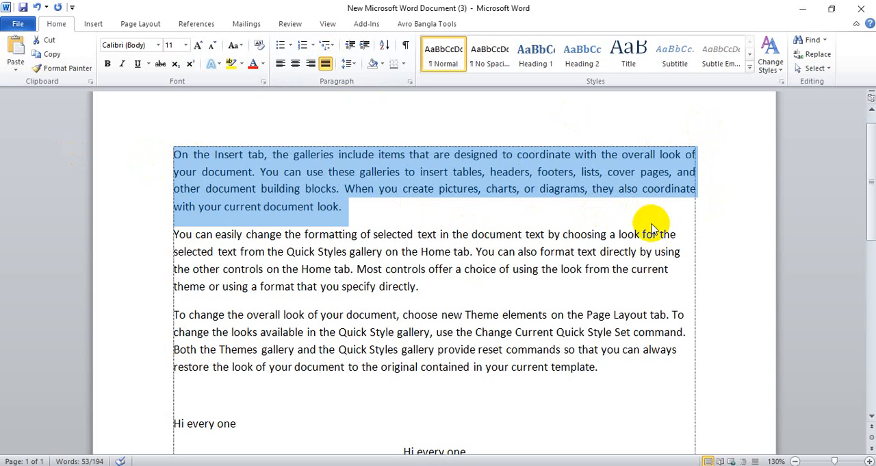
Justify the second sample paragraph, which begins with "You can easily change"
click(431, 284)
triple_click(173, 233)
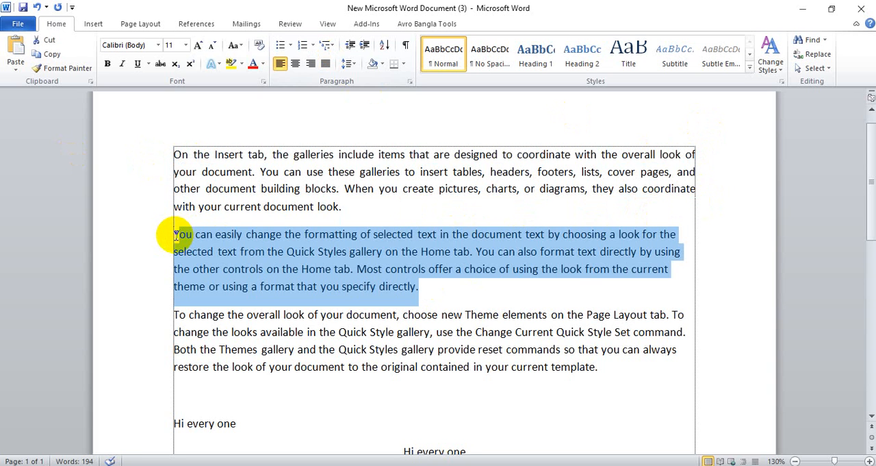
click(325, 64)
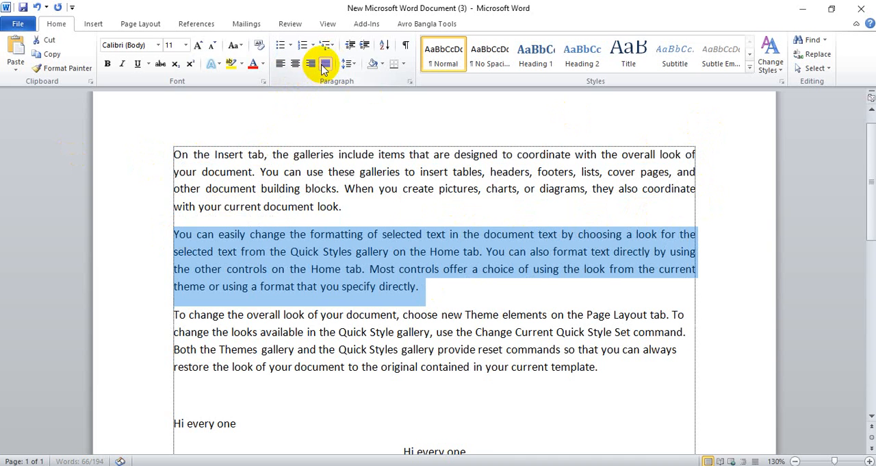
Add a left-aligned line reading "Left= Ctrl+L" below the right-aligned "Hi every one" line
scroll(352, 256, down, 3)
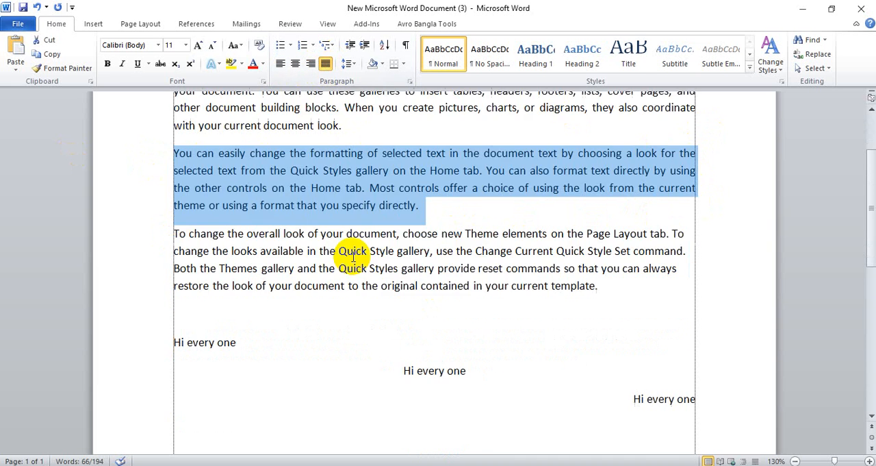
click(248, 355)
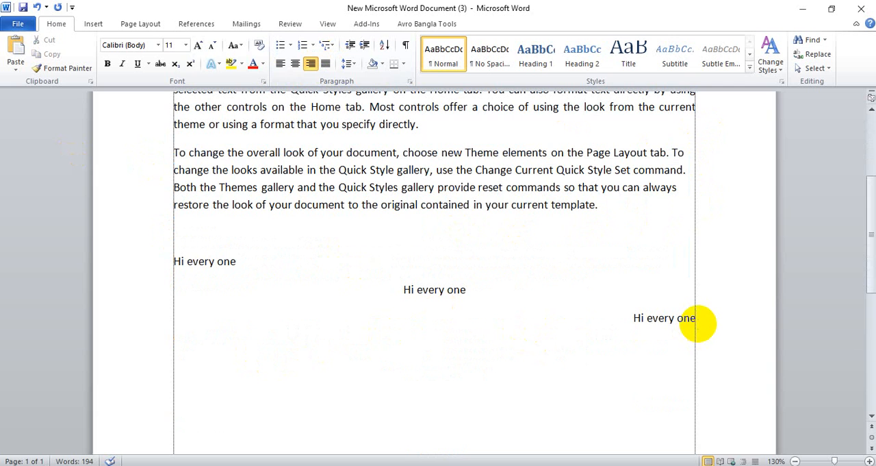
key(ctrl+l)
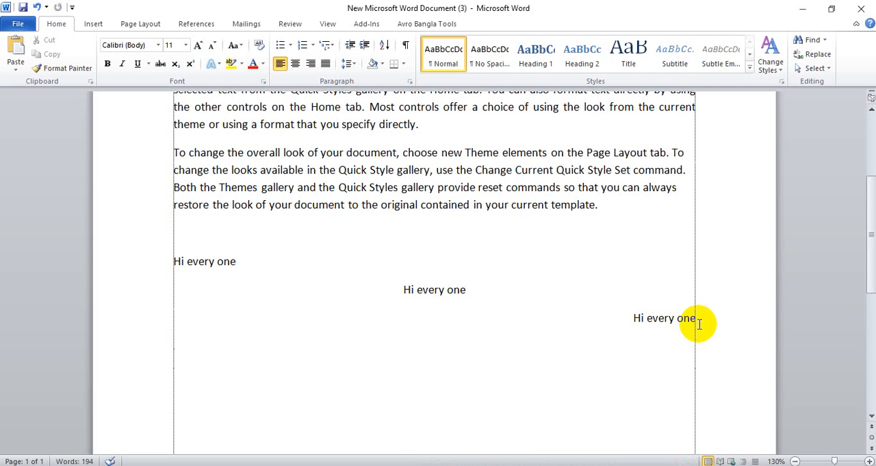
text(Left= C)
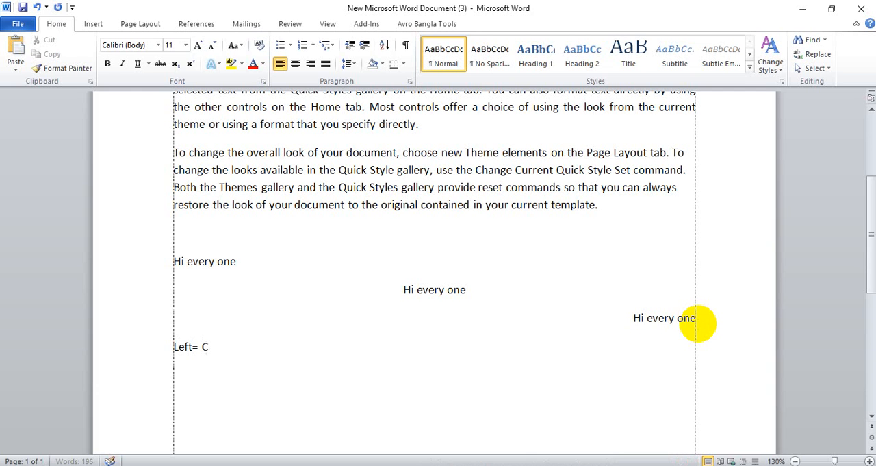
text(trl+L)
Duplicate the "Left= Ctrl+L" line below itself and edit the copy to read "Right= Ctrl+R"
key(shift+Left)
key(shift+Left)
key(shift+Left)
key(shift+Left)
key(shift+Left)
key(shift+Left)
key(shift+Left)
key(shift+Left)
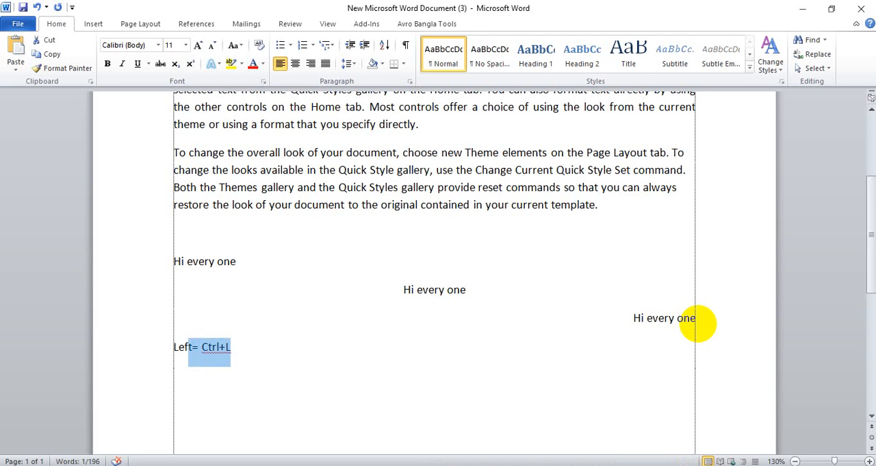
key(Right)
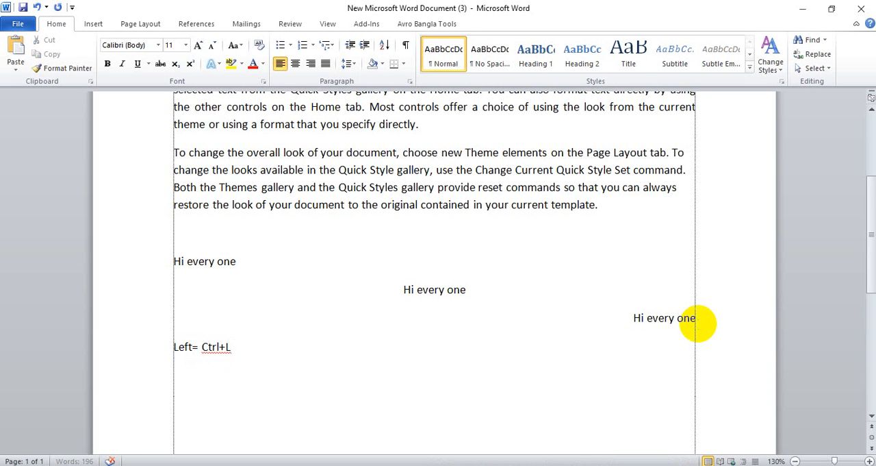
text(Left= Ctrl+L)
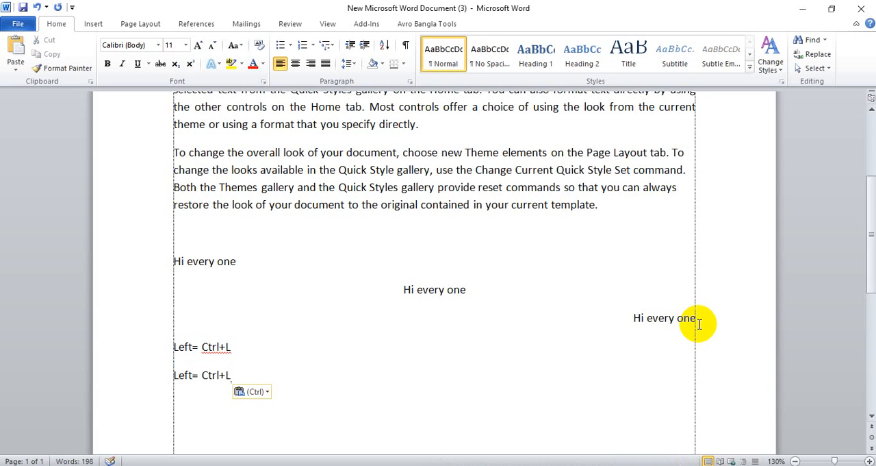
key(BackSpace)
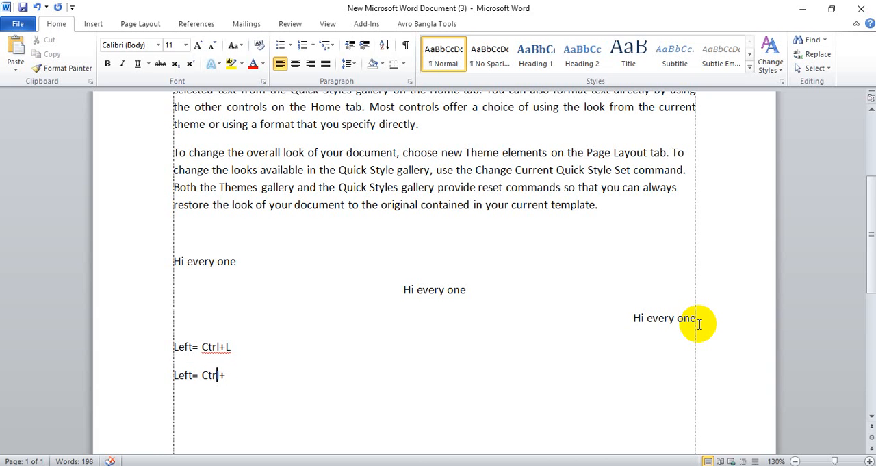
key(BackSpace)
key(BackSpace)
key(BackSpace)
key(BackSpace)
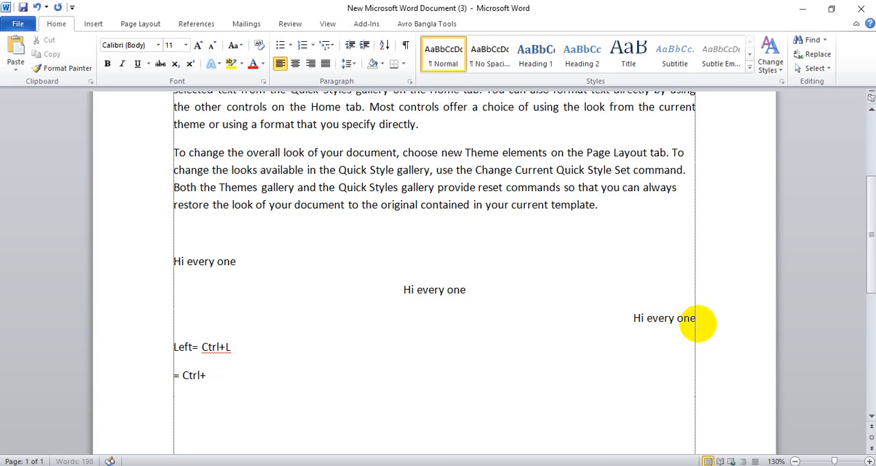
text(Right)
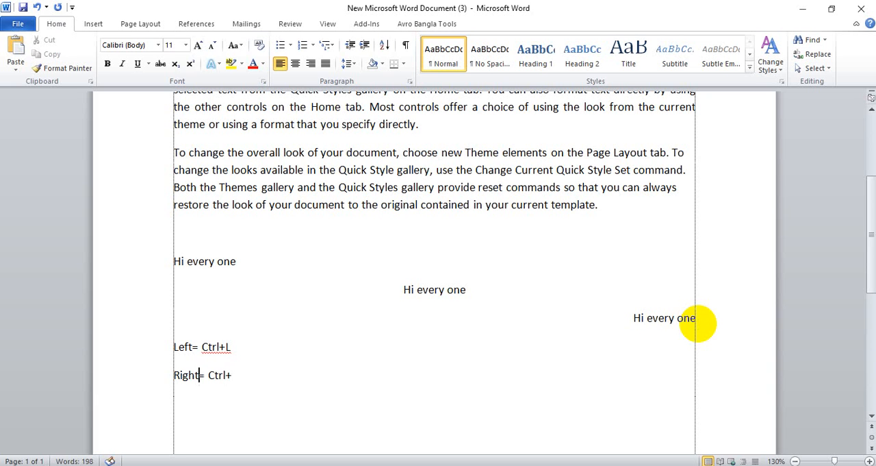
key(Right)
key(Right)
key(Right)
text(R)
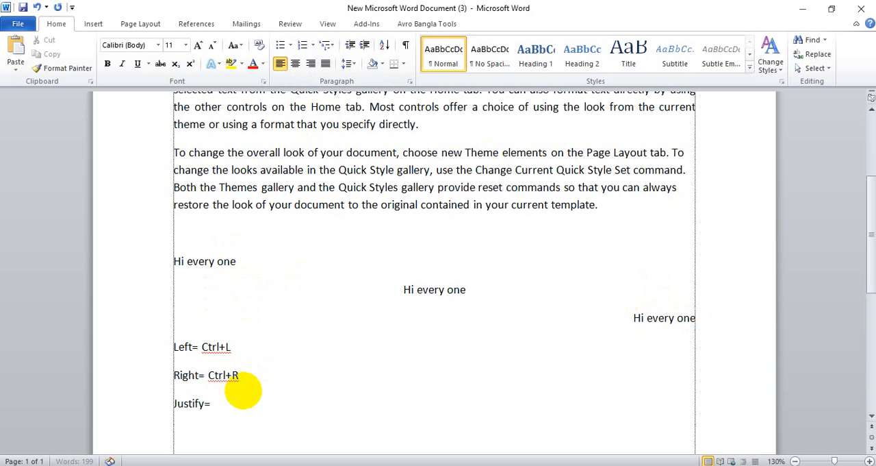
Complete the "Justify=" line with the copied shortcut text, edited so the line reads "Justify= Ctrl+J"
text(Left= Ctrl+L)
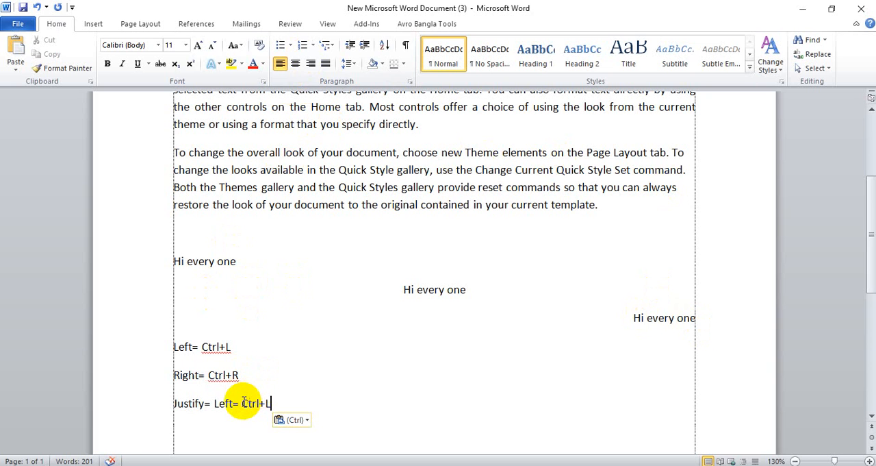
double_click(226, 402)
key(Delete)
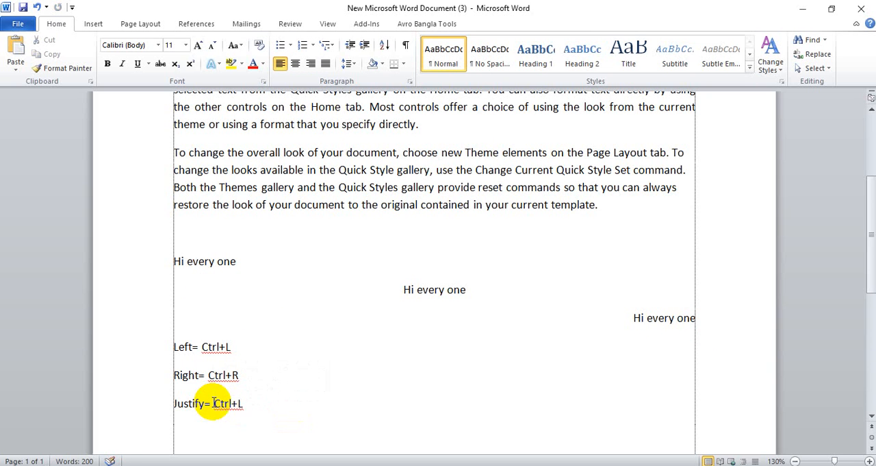
key(BackSpace)
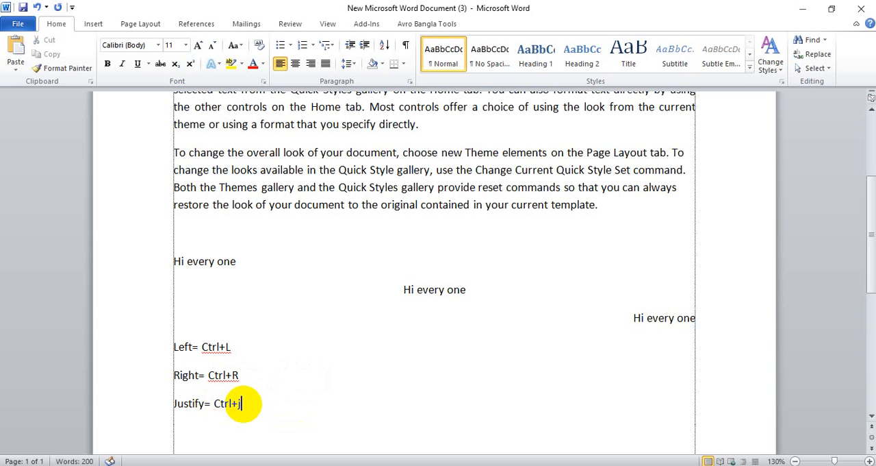
key(BackSpace)
key(BackSpace)
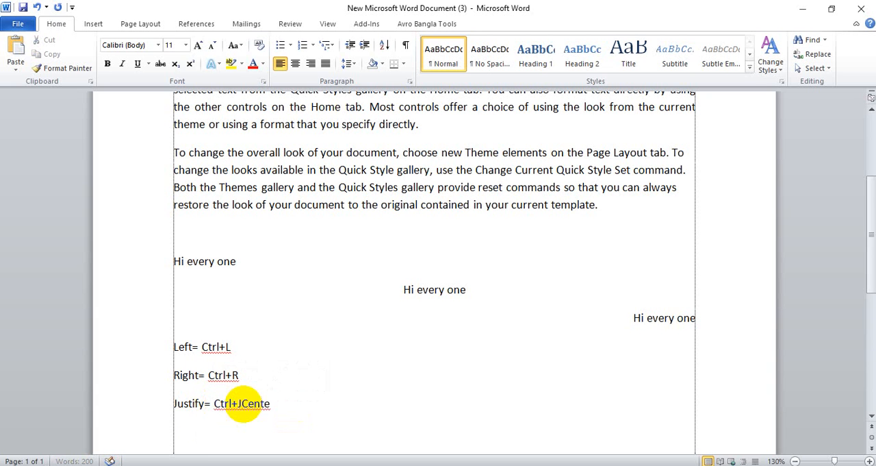
Add a separate line reading "Center =Ctrl+E" below the Justify line, reusing the copied shortcut text
text(r)
key(Return)
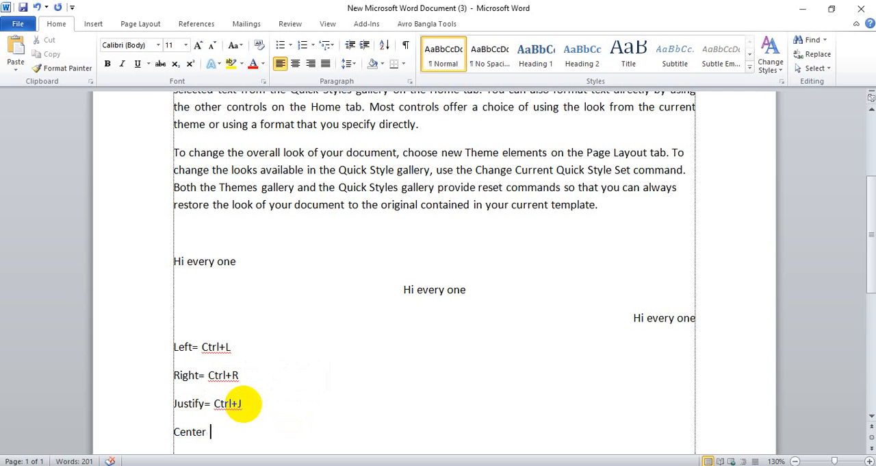
text(=)
text(Left= Ctrl+L)
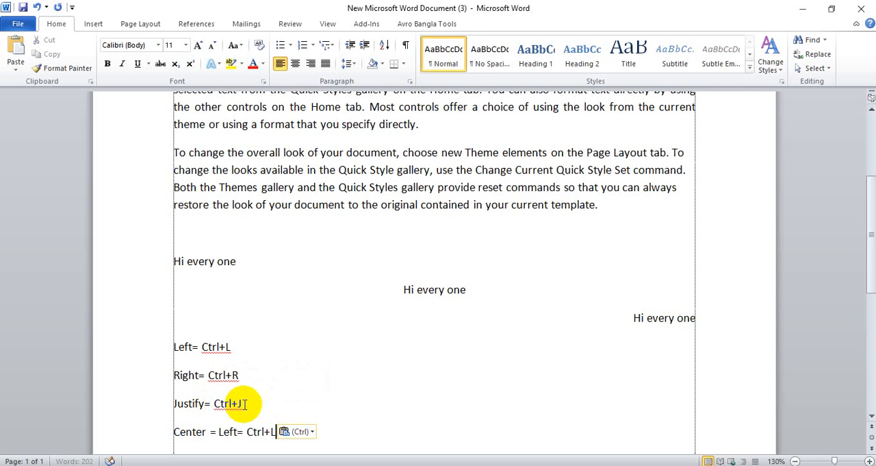
key(ctrl+Left)
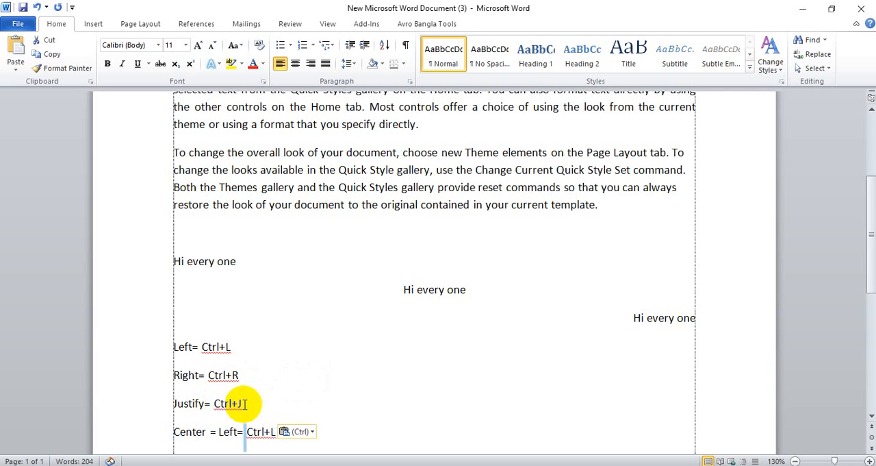
key(ctrl+shift+Left)
key(ctrl+shift+Left)
key(Delete)
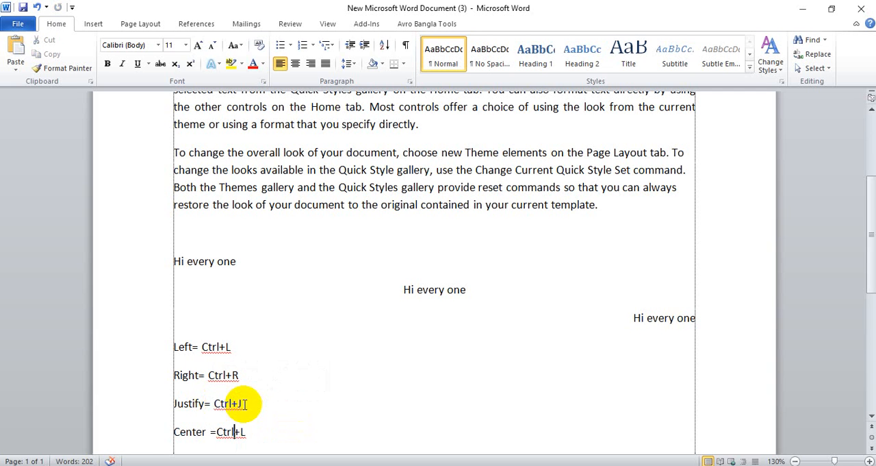
key(BackSpace)
text(E)
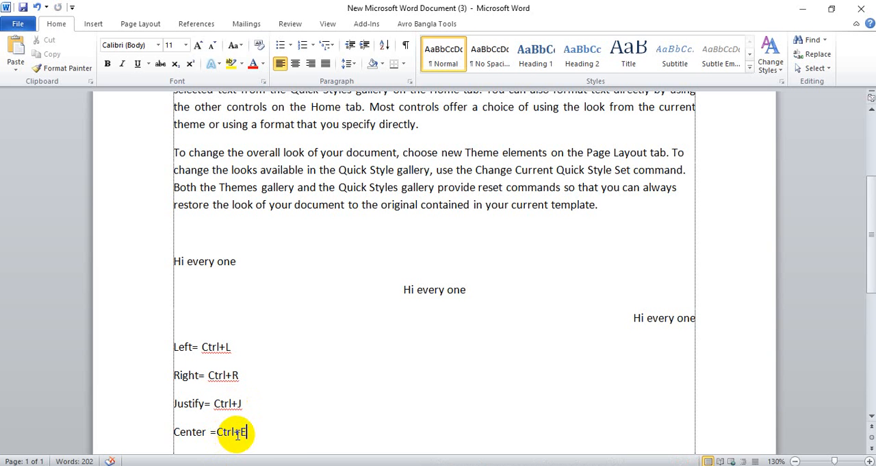
Align the third sample paragraph, beginning with "To change the overall look", right, centred, justified and finally left
scroll(261, 430, up, 3)
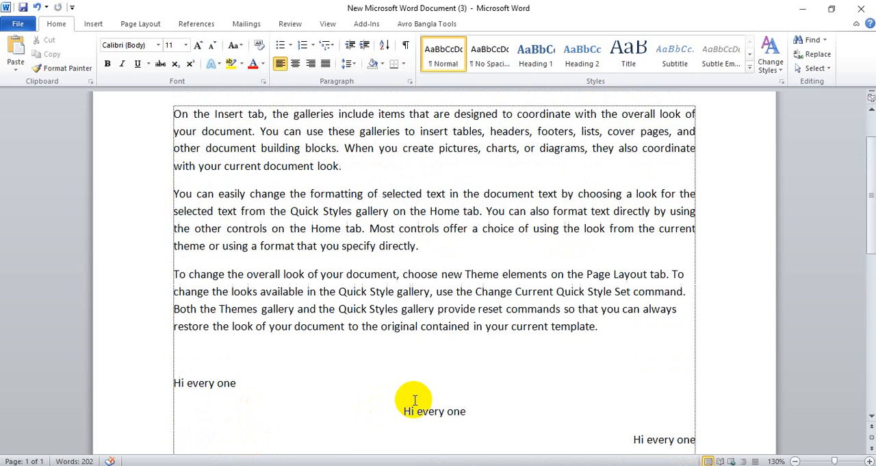
drag(636, 329, 166, 275)
key(ctrl+r)
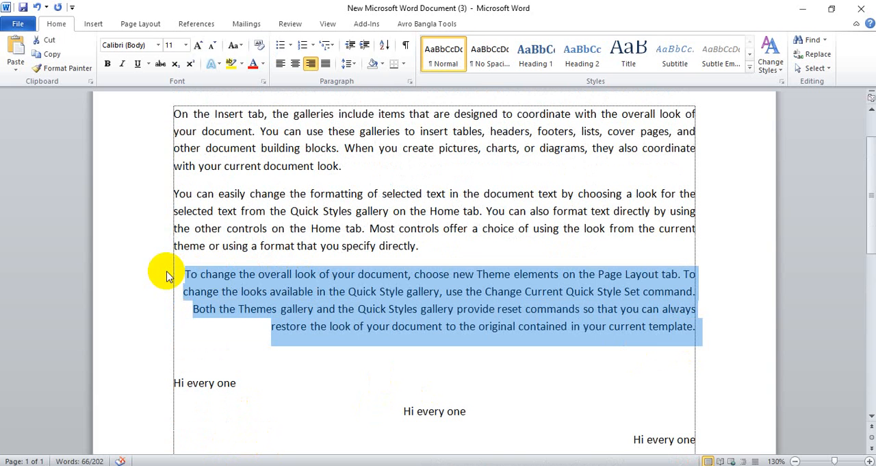
key(ctrl+e)
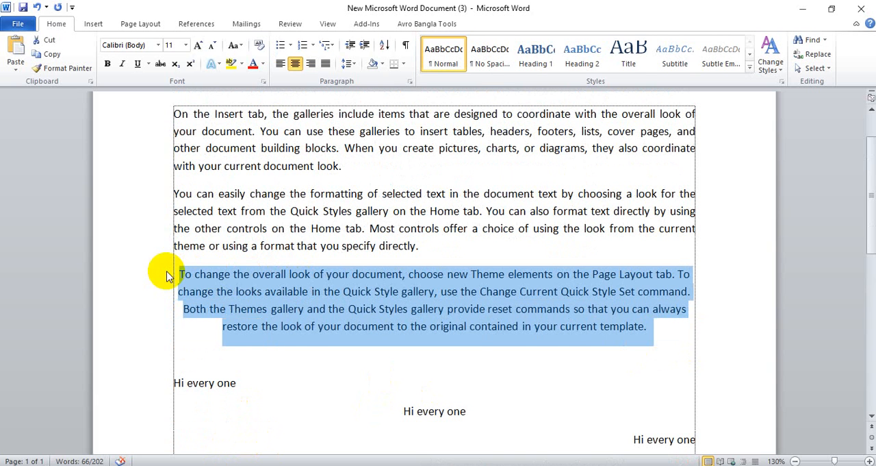
key(ctrl+j)
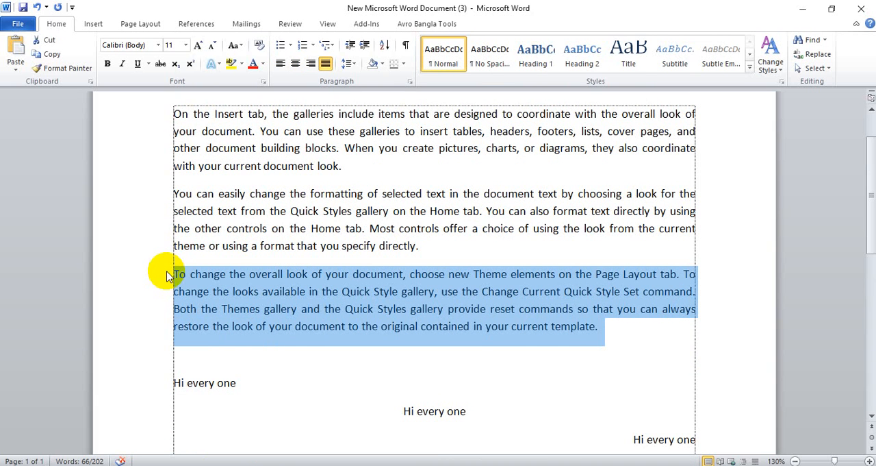
key(ctrl+l)
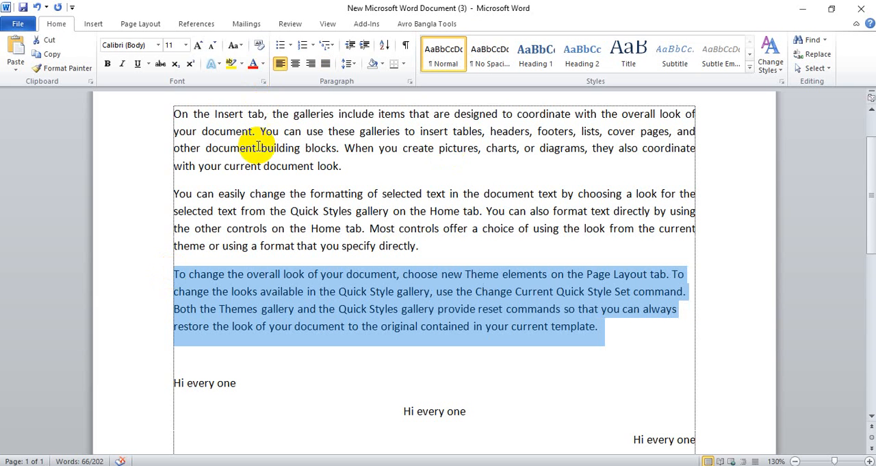
Set the third sample paragraph's line spacing to Multiple at 5 through the line spacing options
scroll(259, 147, up, 1)
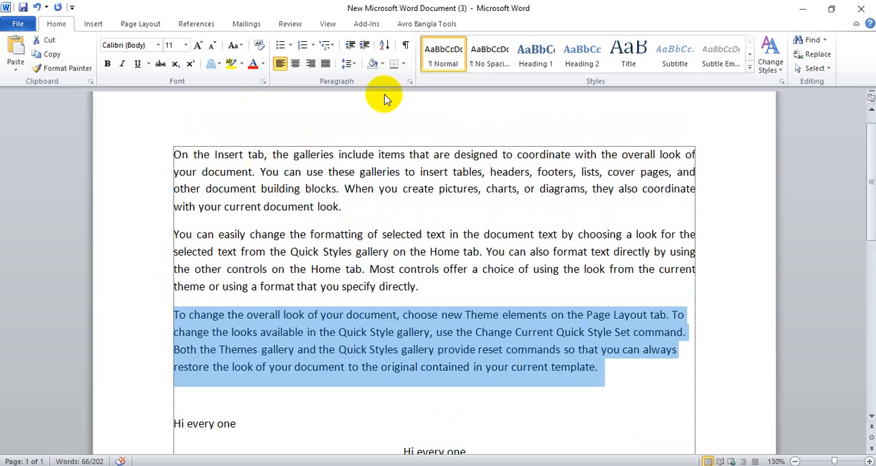
click(347, 63)
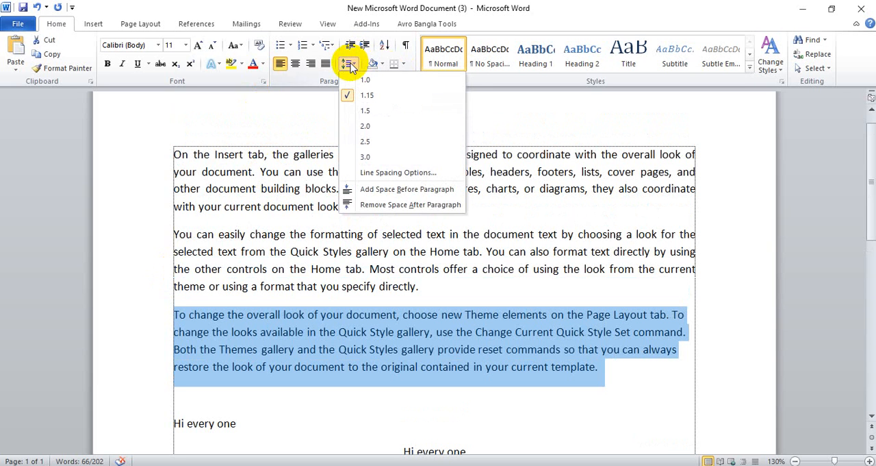
click(365, 219)
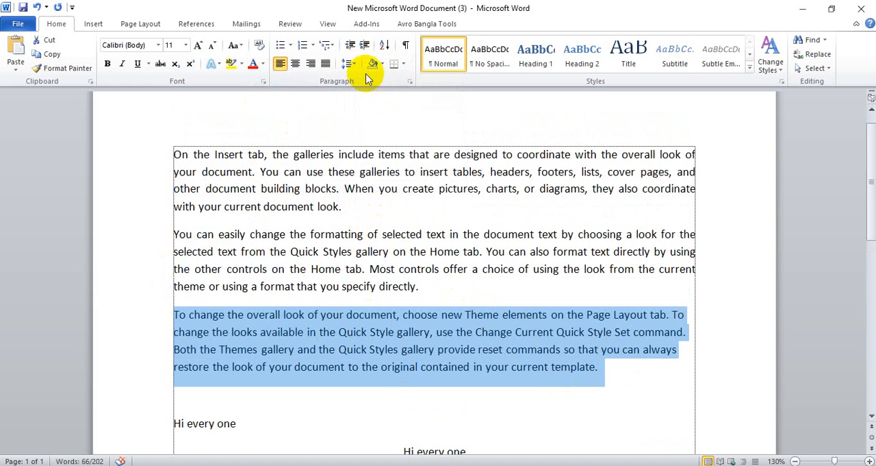
click(350, 63)
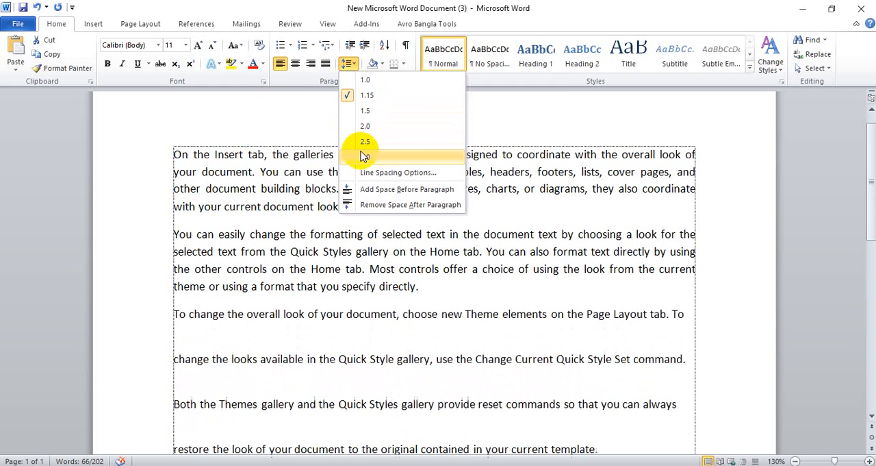
click(388, 176)
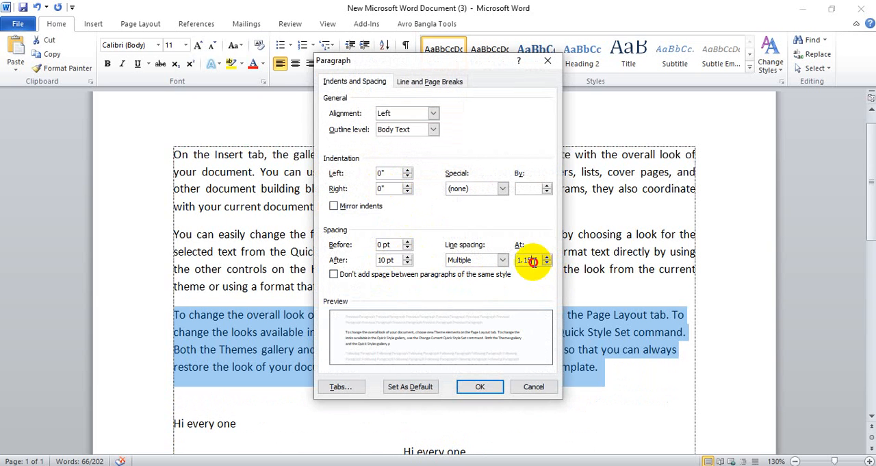
drag(533, 262, 515, 261)
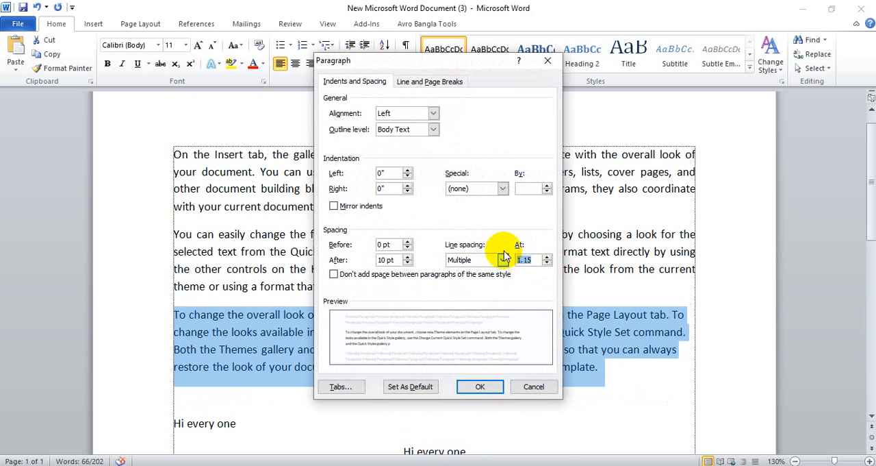
text(5)
click(480, 386)
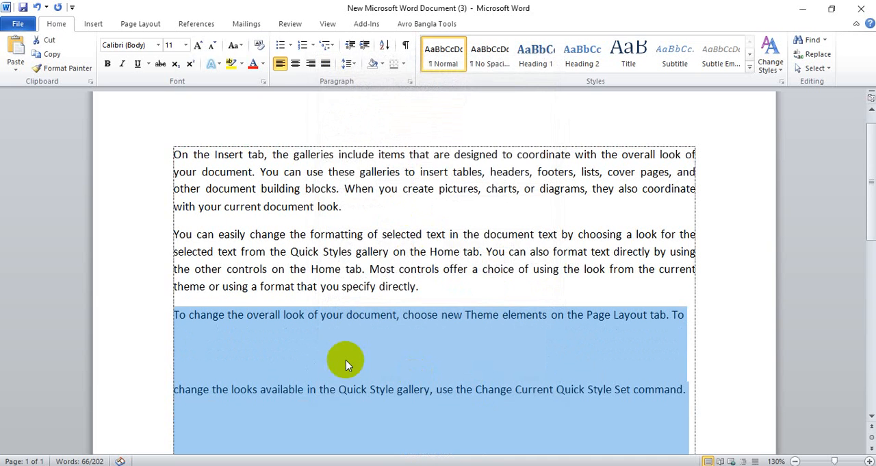
scroll(592, 277, down, 5)
scroll(593, 278, up, 6)
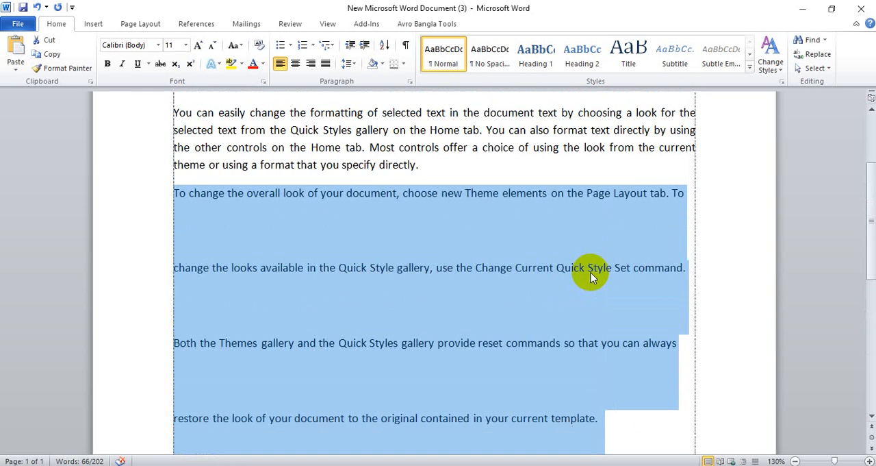
Undo the line spacing change on the third sample paragraph and shade the paragraph dark purple
key(ctrl+z)
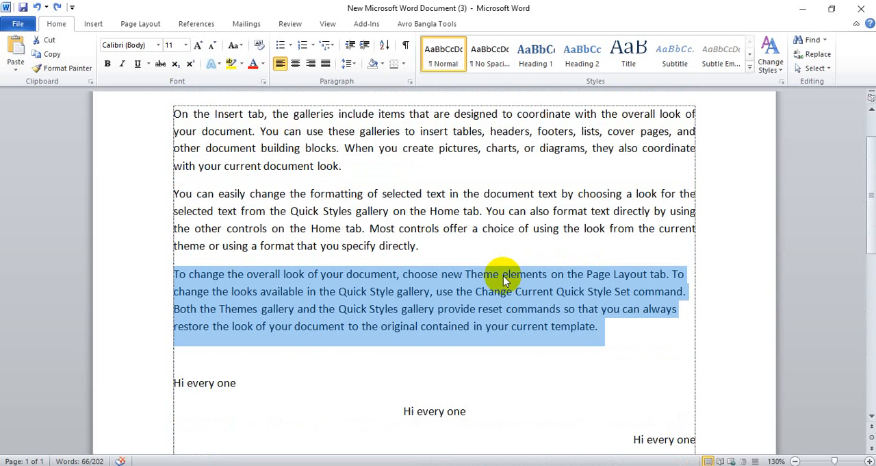
click(381, 65)
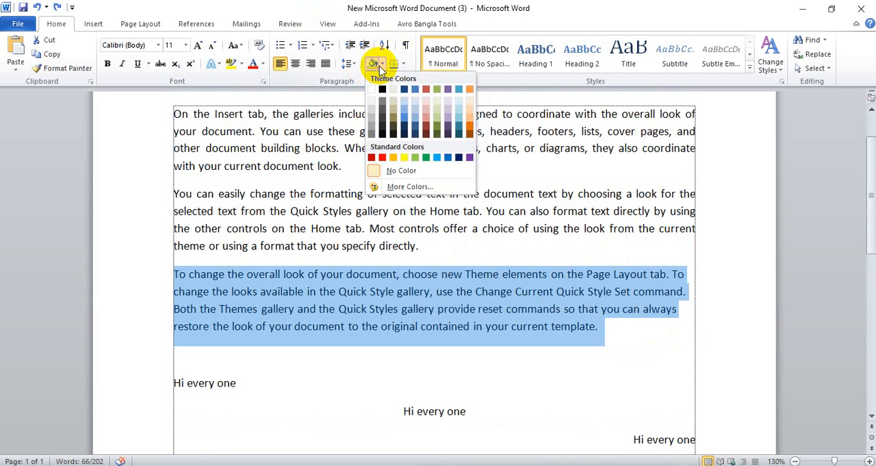
click(449, 134)
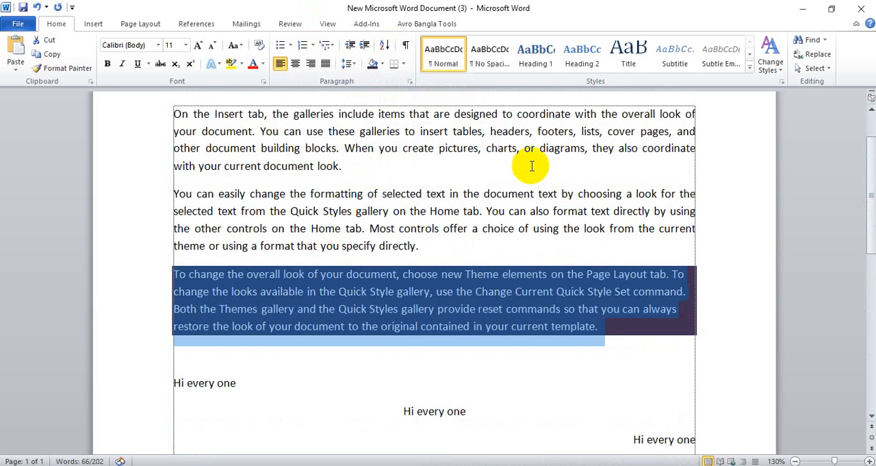
click(667, 357)
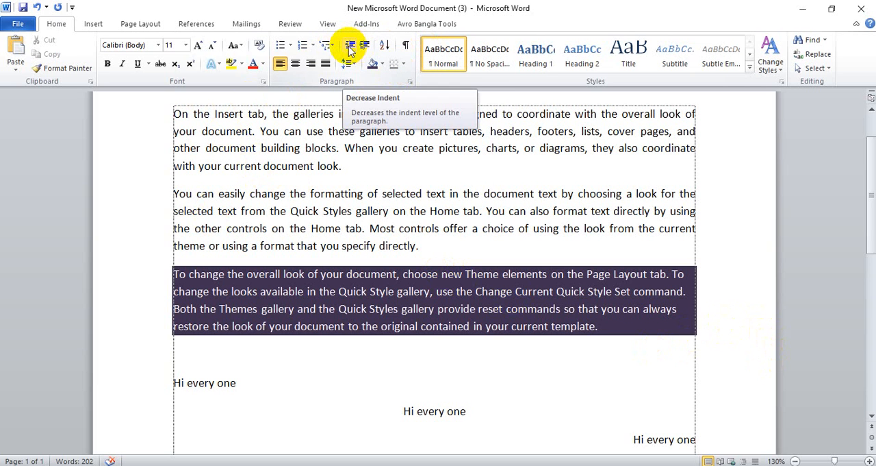
Increase the indent of the first sample paragraph, beginning with "On the Insert tab", by six levels
click(175, 113)
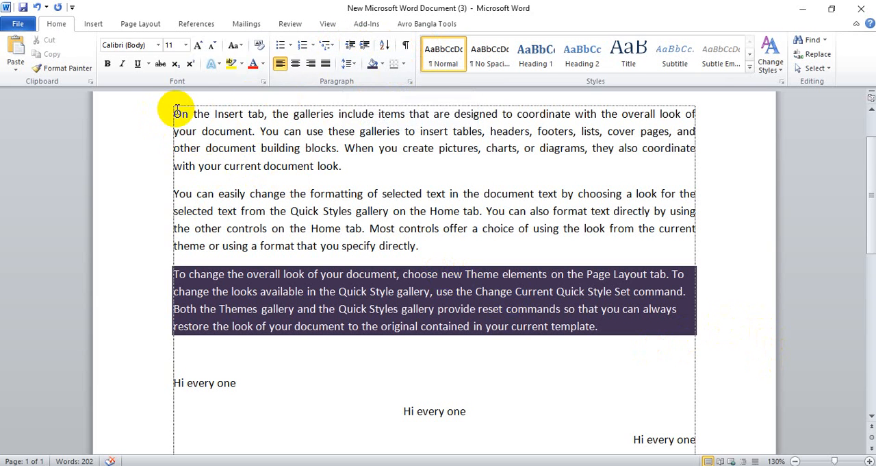
click(365, 45)
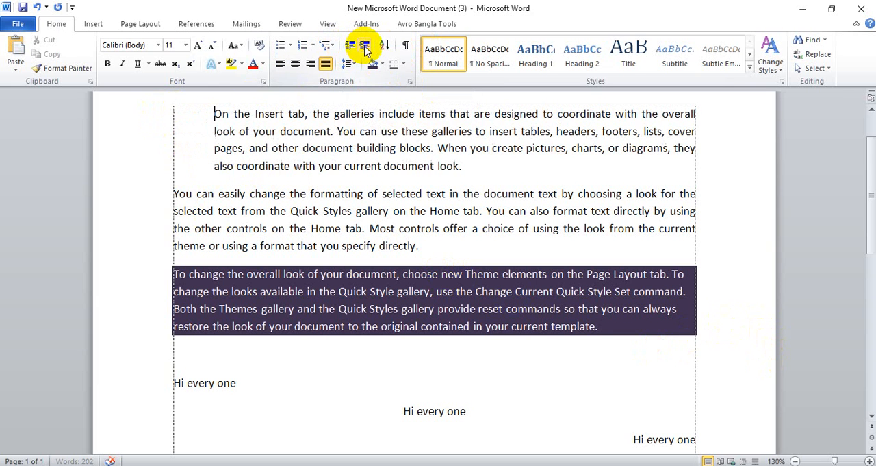
click(365, 46)
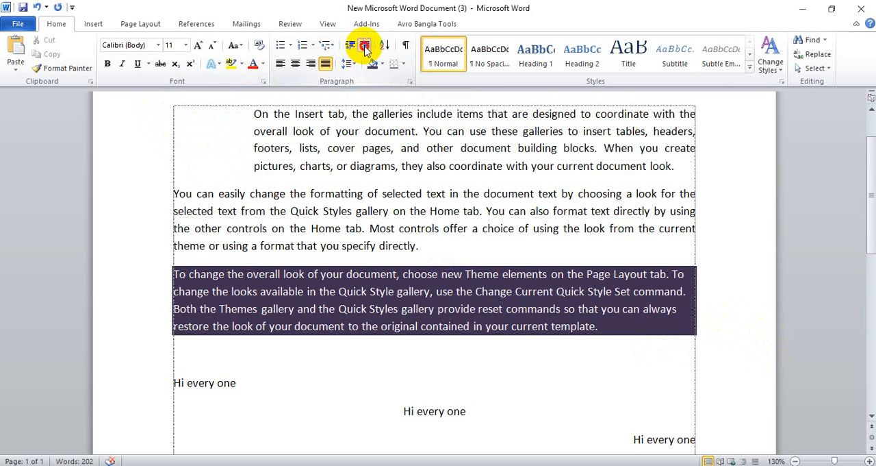
click(364, 46)
click(365, 46)
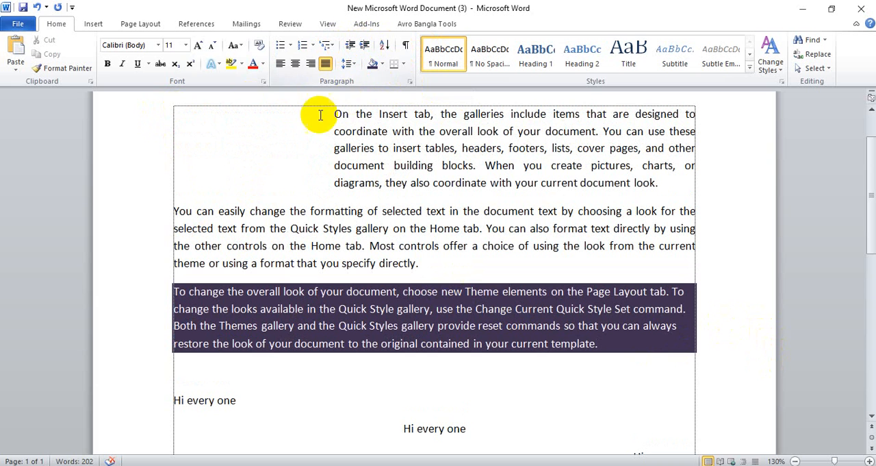
click(366, 45)
click(366, 45)
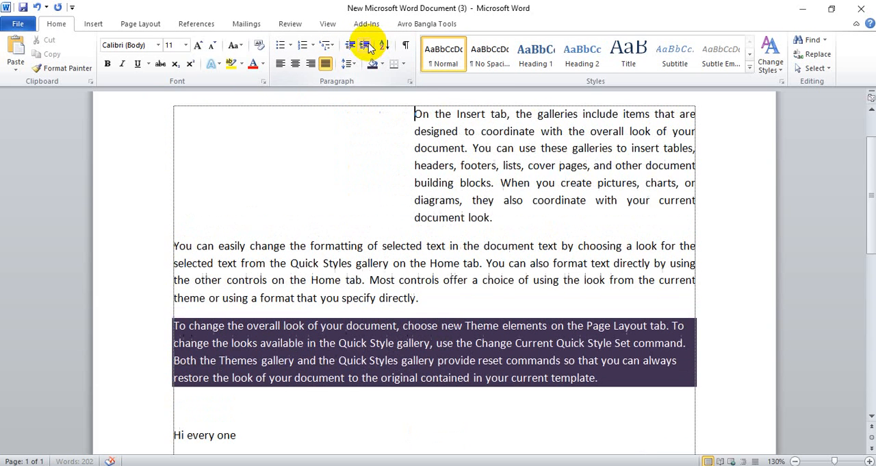
Decrease the first sample paragraph's indent by six levels, back to the page margin
click(350, 45)
click(350, 45)
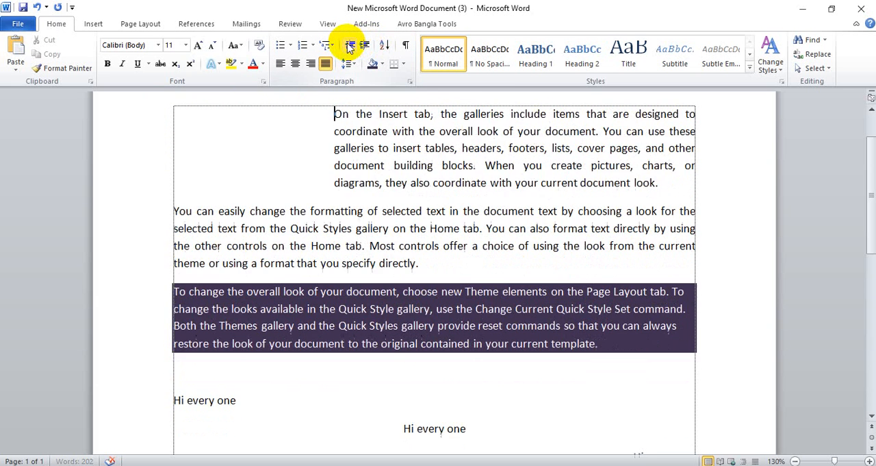
click(350, 45)
click(350, 45)
click(350, 45)
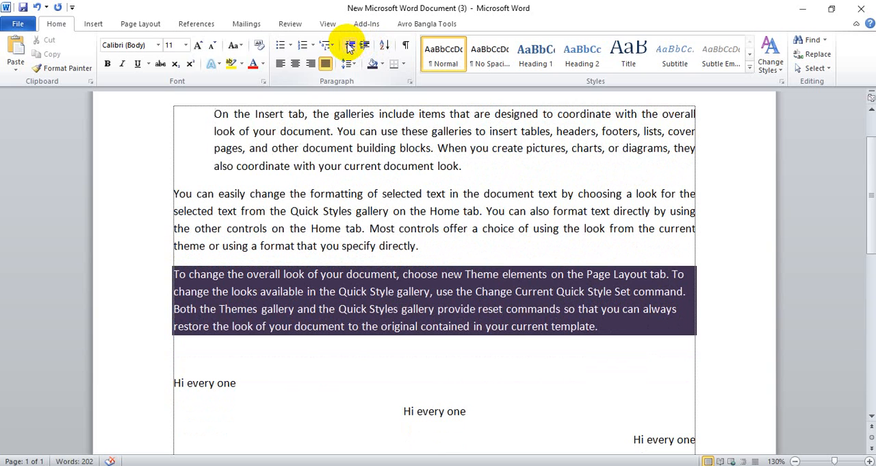
click(350, 45)
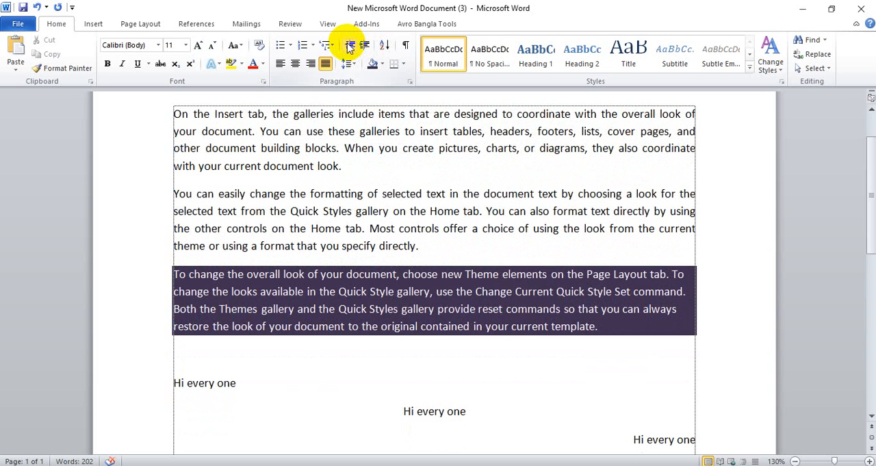
Indent the first sample paragraph with five tabs inserted at its beginning
key(Tab)
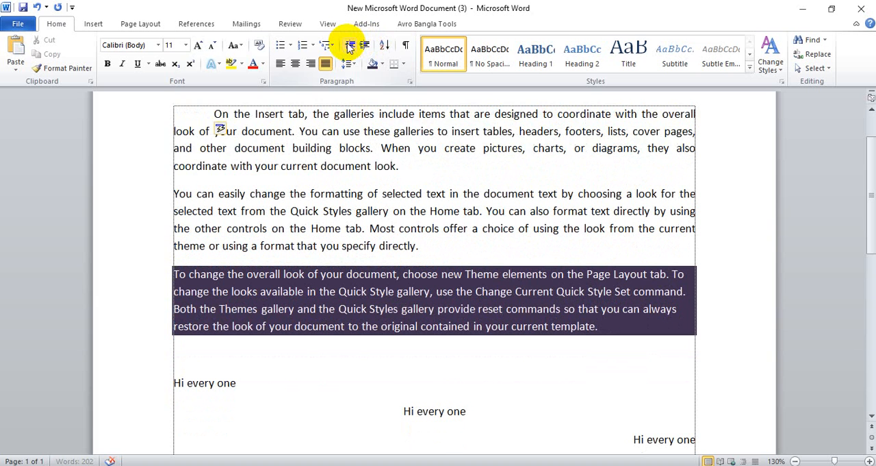
key(Tab)
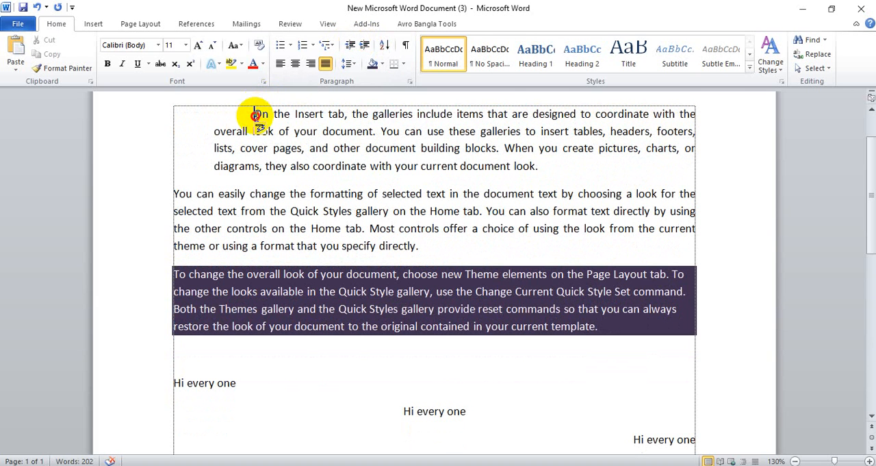
key(Tab)
key(Tab)
key(Tab)
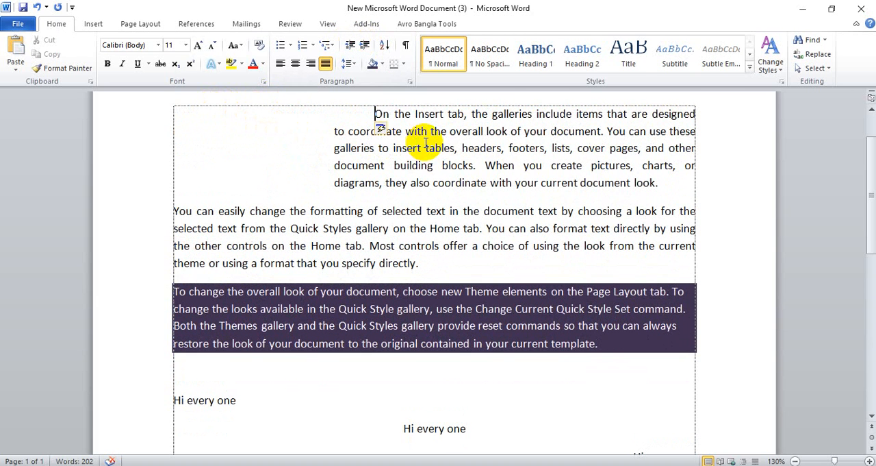
Remove the tab indents from the beginning of the first sample paragraph
key(BackSpace)
key(BackSpace)
key(BackSpace)
key(BackSpace)
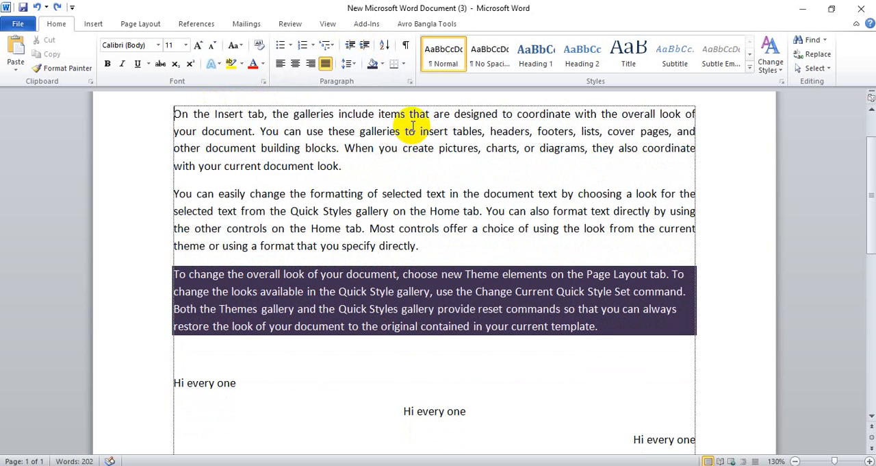
Increase the first sample paragraph's indent by five levels using Increase Indent
click(363, 45)
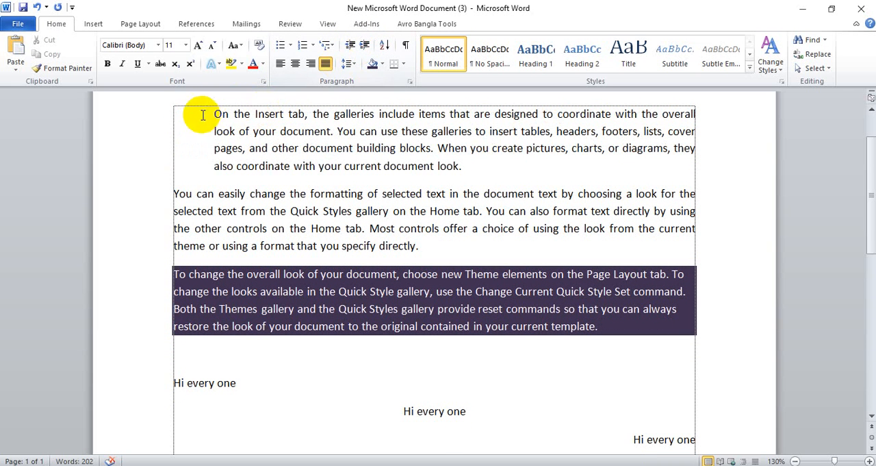
click(366, 46)
click(367, 47)
click(366, 47)
click(366, 47)
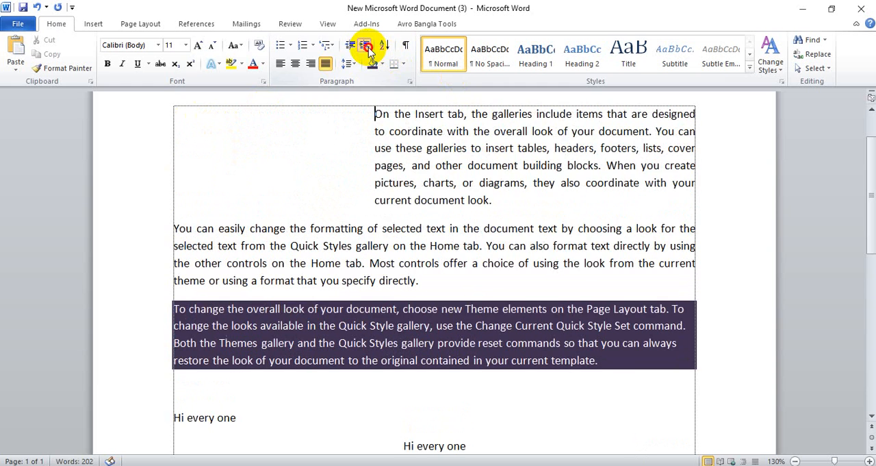
click(369, 48)
Undo all five indent increases on the first sample paragraph
key(ctrl+z)
key(ctrl+z)
key(ctrl+z)
key(ctrl+z)
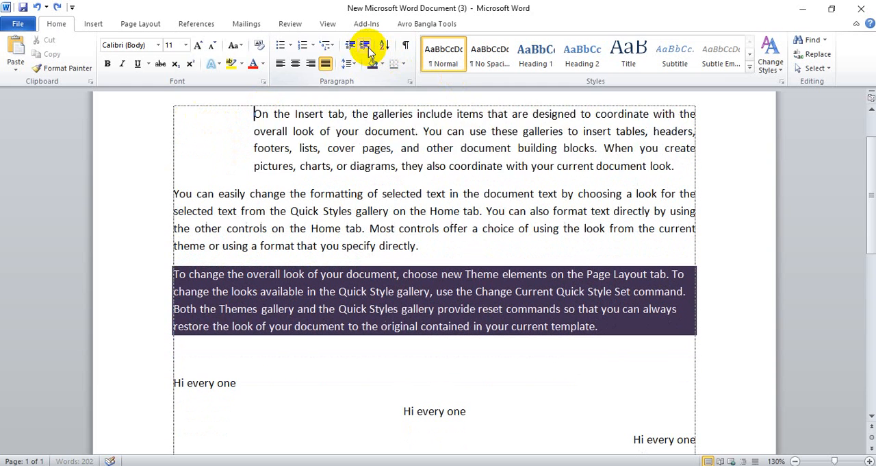
key(ctrl+z)
key(ctrl+z)
View the Sort Text options for the document's paragraphs and close them without sorting
click(384, 45)
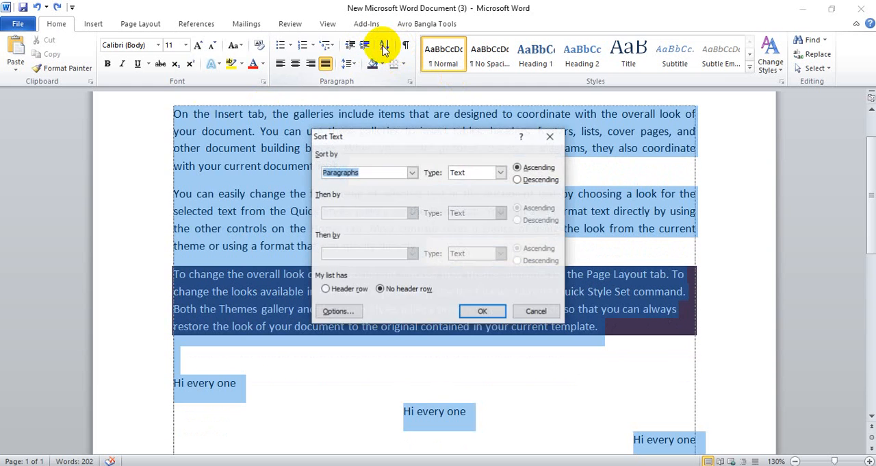
click(550, 139)
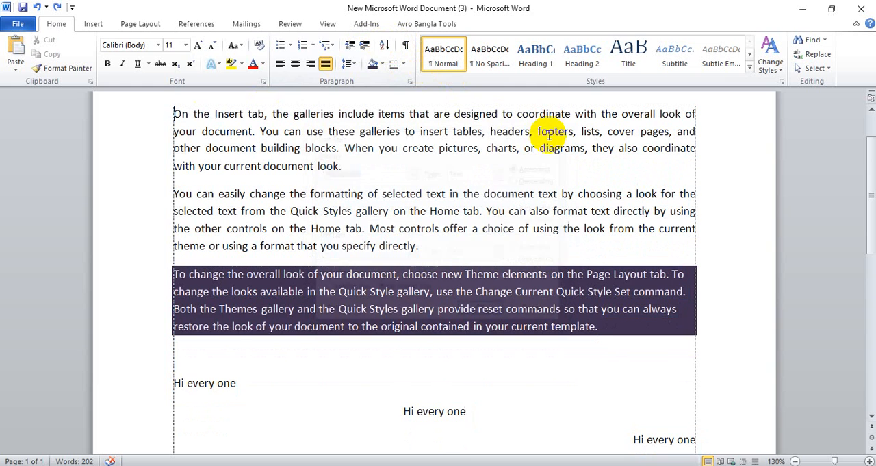
click(386, 45)
click(555, 141)
click(245, 148)
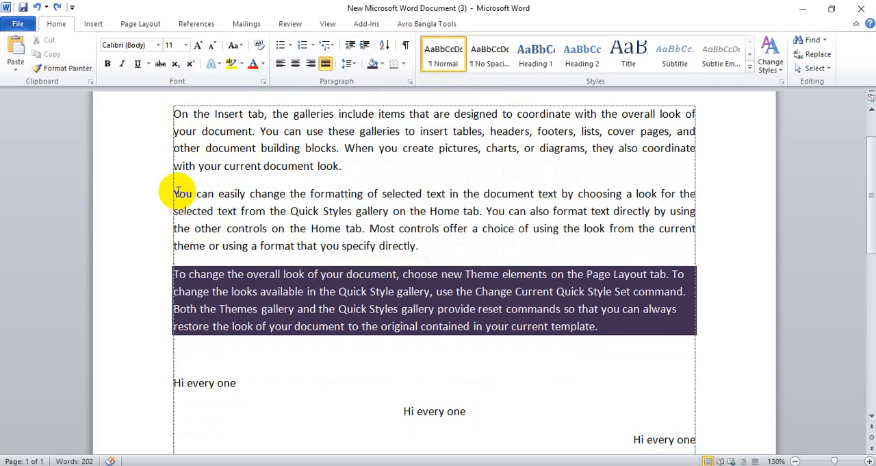
click(175, 275)
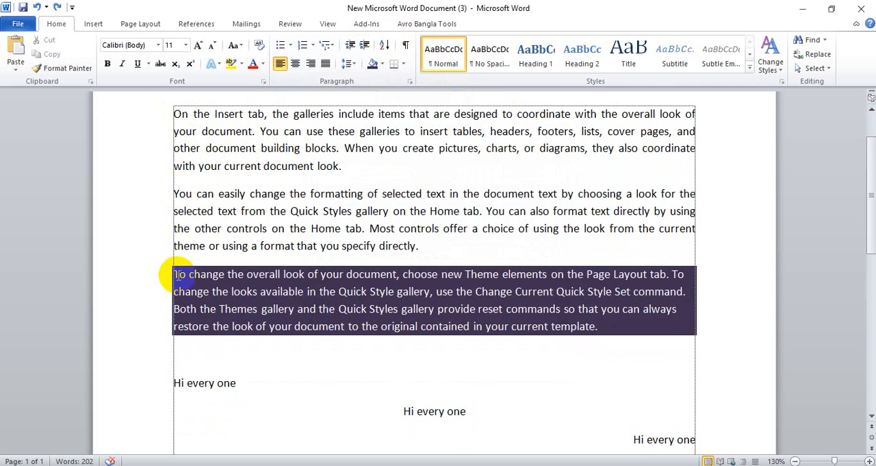
drag(181, 115, 172, 118)
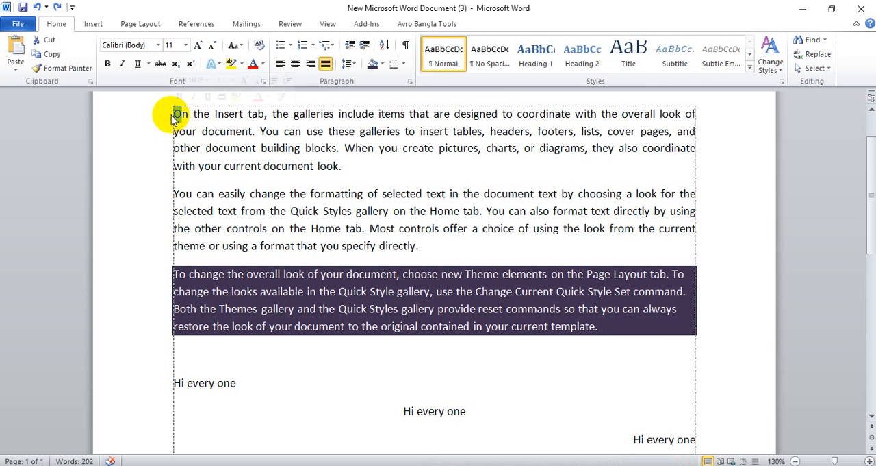
click(186, 275)
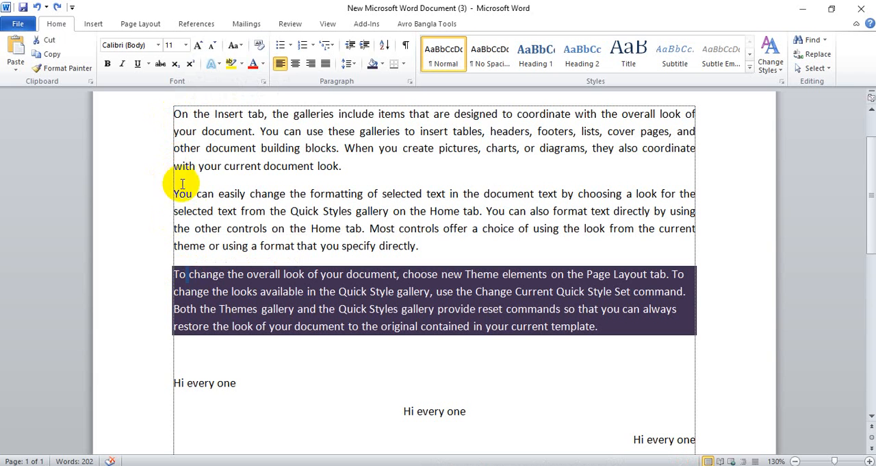
drag(173, 194, 453, 246)
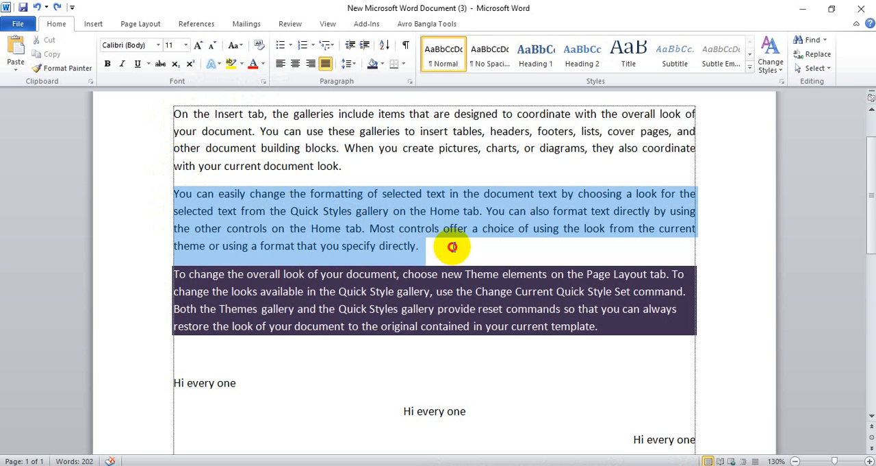
click(204, 348)
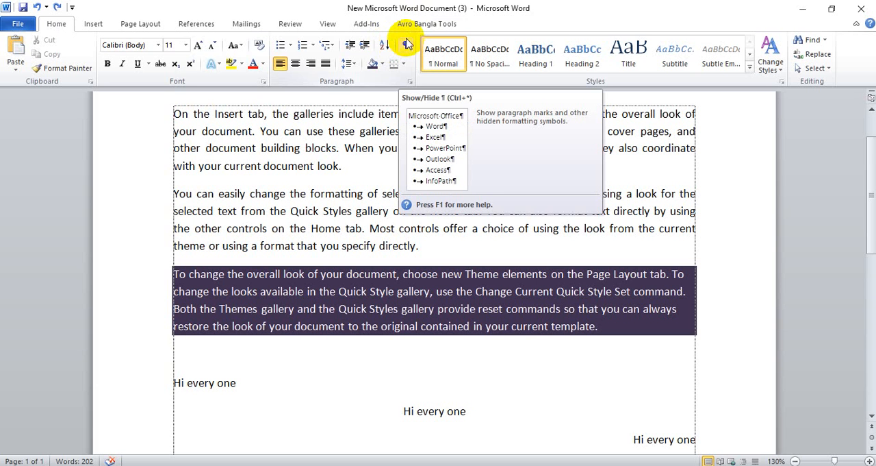
Show the paragraph marks and other hidden formatting symbols throughout the document
scroll(363, 250, up, 2)
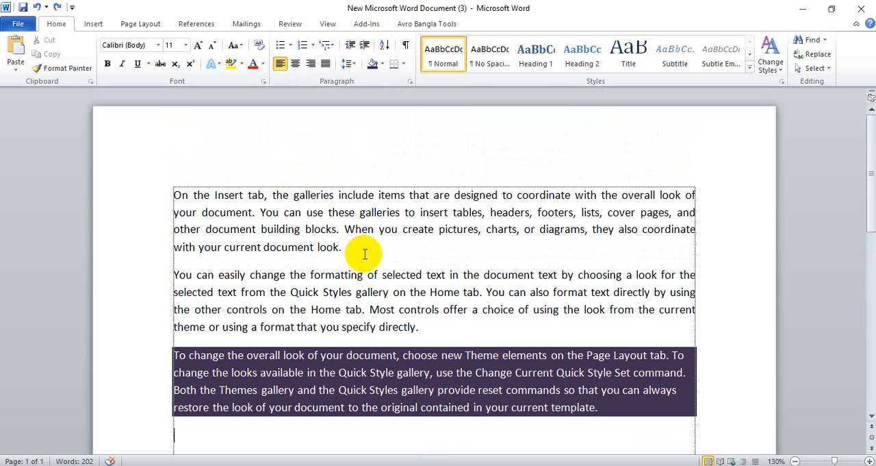
click(446, 328)
key(ctrl+j)
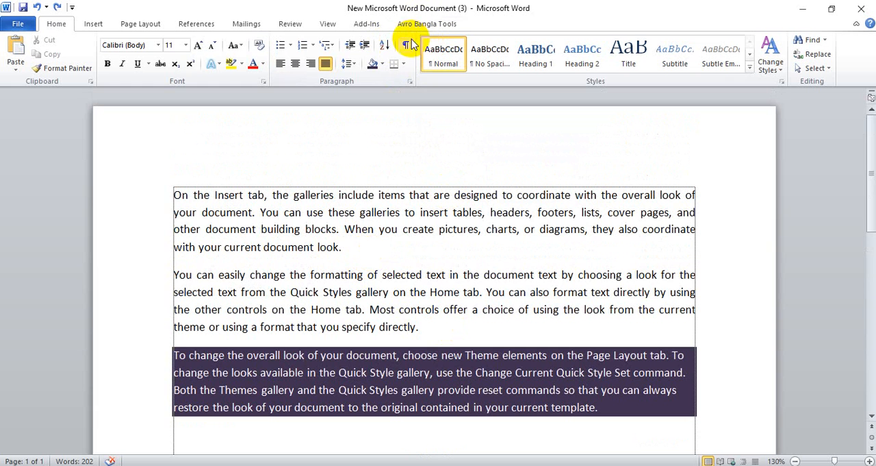
scroll(513, 308, down, 3)
click(342, 287)
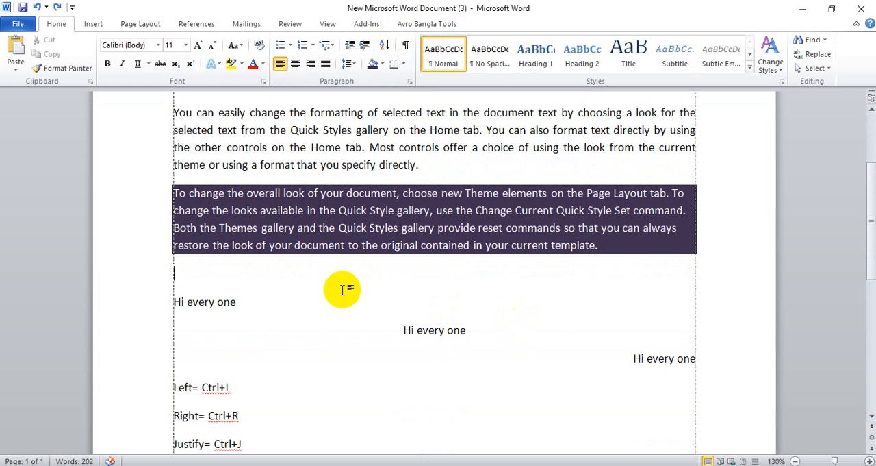
scroll(342, 287, up, 3)
click(405, 45)
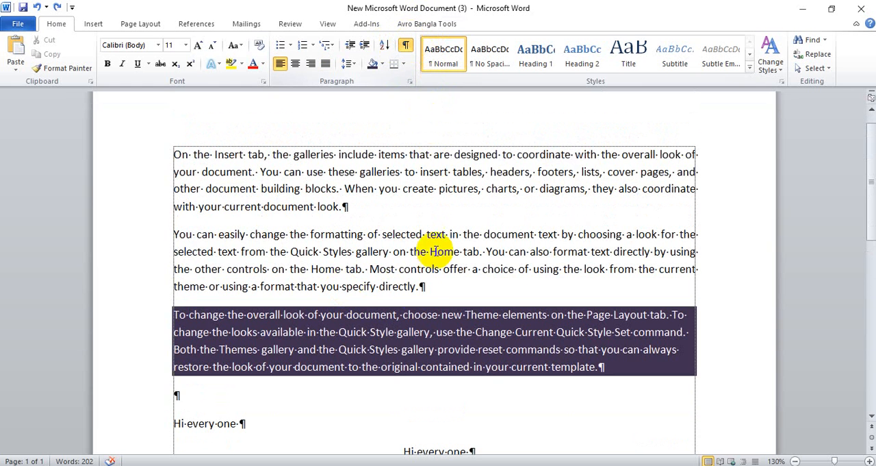
Examine the formatting symbols at 210% zoom, from the "Hi every one" lines up to the first sample paragraph
scroll(419, 297, up, 3)
scroll(420, 297, up, 5)
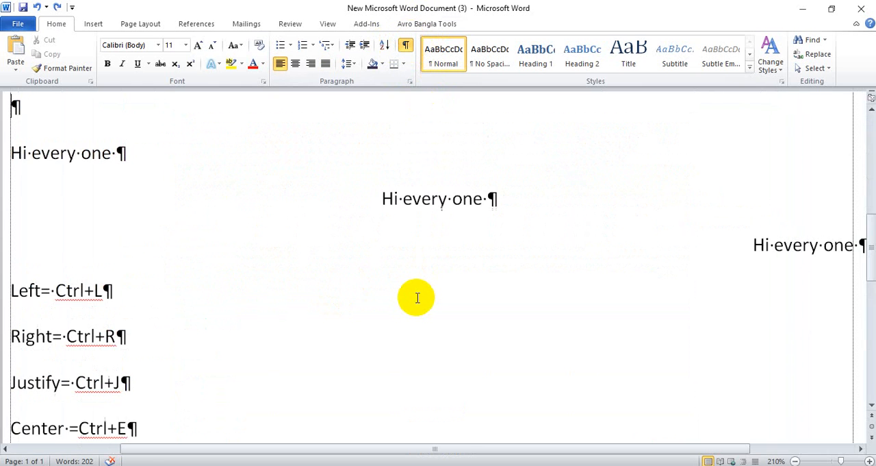
click(406, 198)
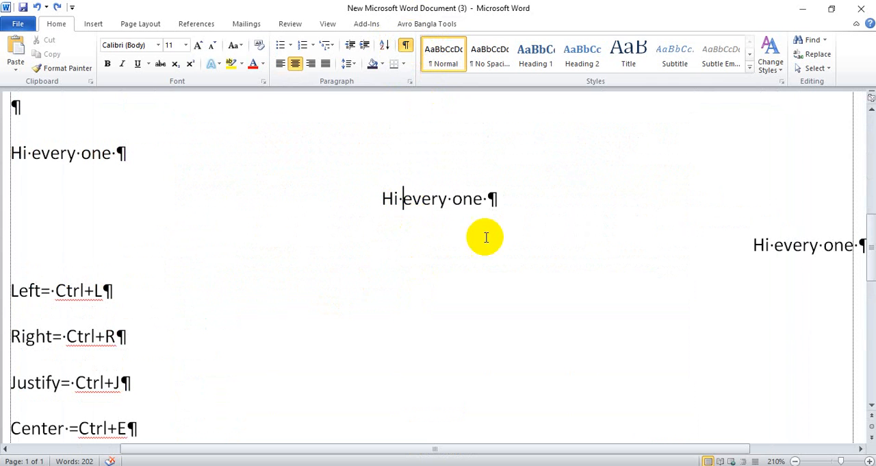
scroll(554, 273, up, 3)
triple_click(543, 268)
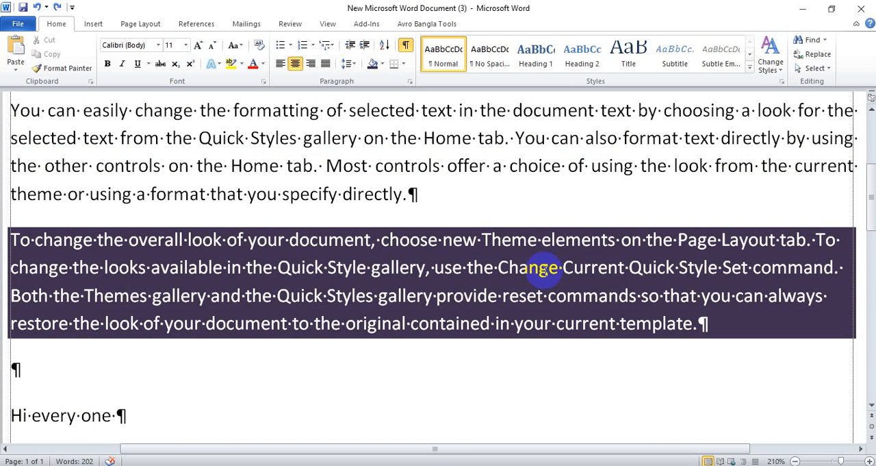
scroll(544, 269, up, 3)
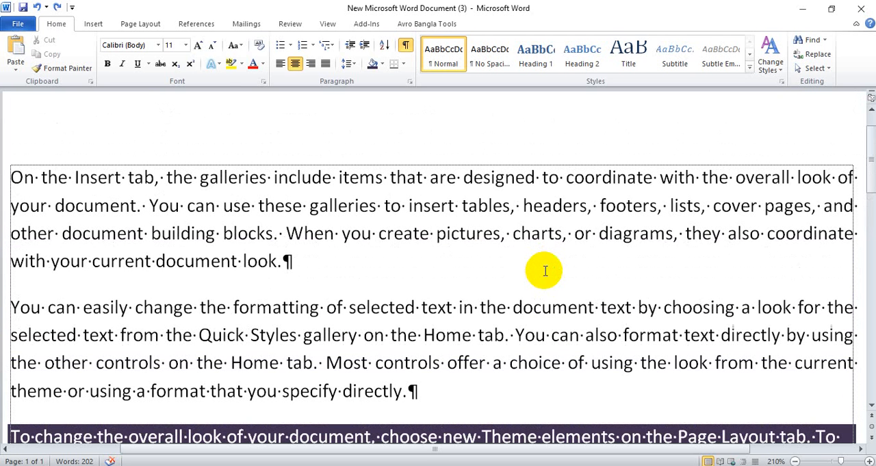
Remove the extra spaces before "designed" in the first sample paragraph and hide the formatting symbols throughout the document
click(463, 176)
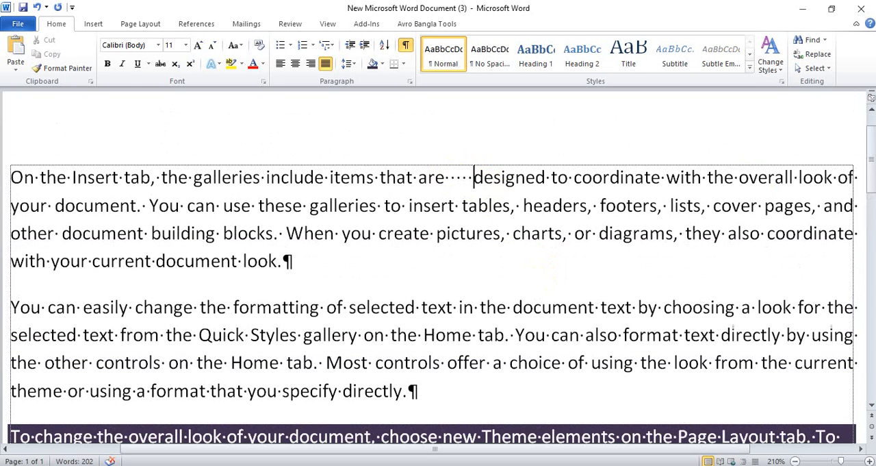
key(BackSpace)
key(BackSpace)
key(BackSpace)
key(BackSpace)
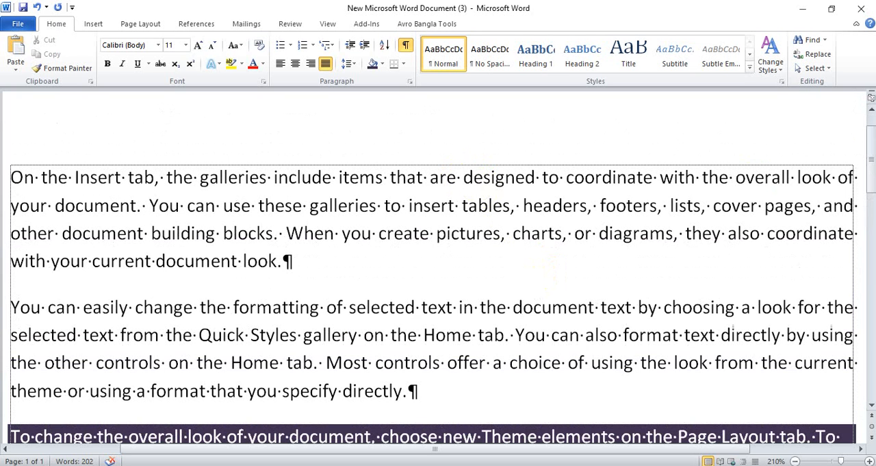
click(406, 45)
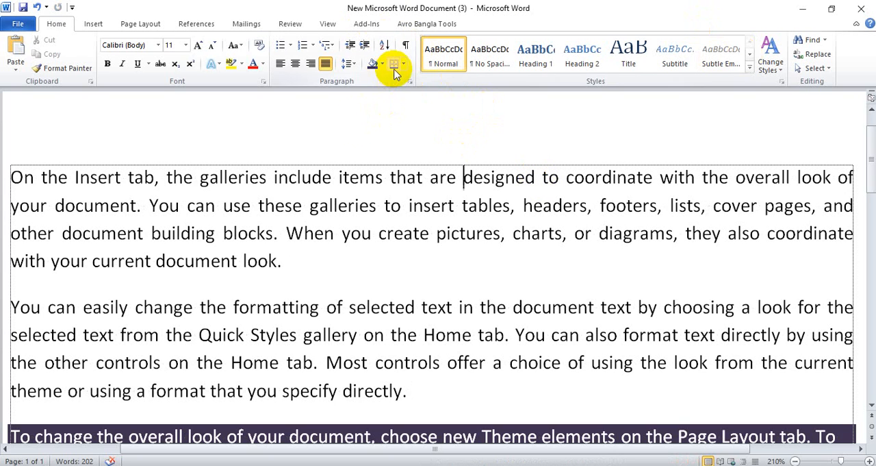
Apply Outside Borders to the whole first sample paragraph, beginning "On the Insert tab", and deselect it
click(293, 266)
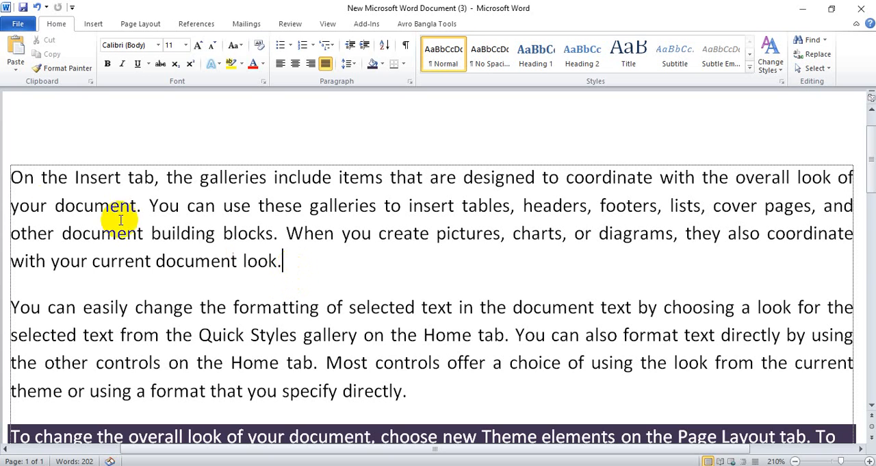
click(11, 176)
shift+click(299, 268)
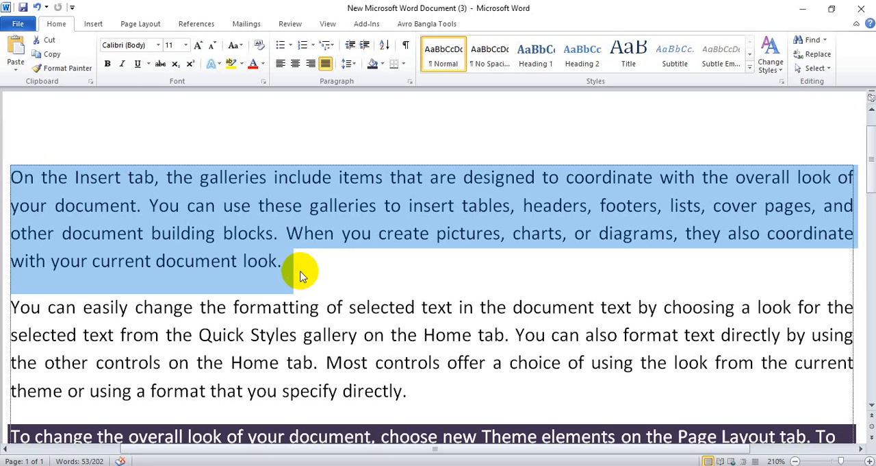
click(400, 64)
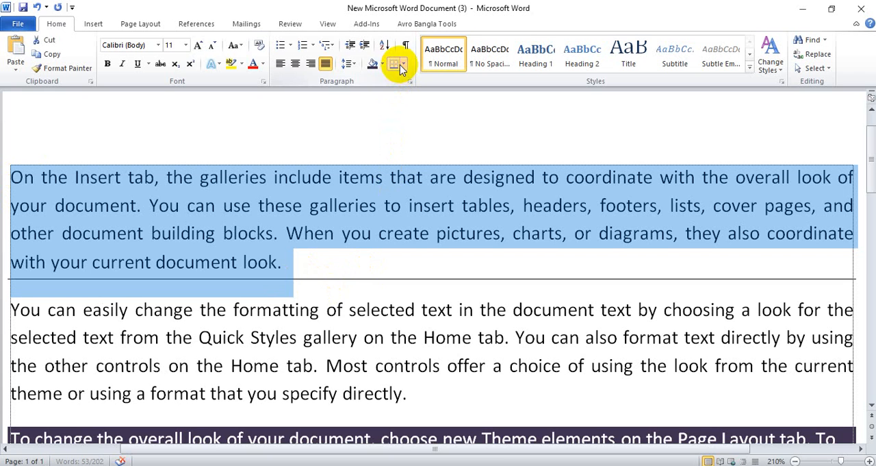
click(404, 64)
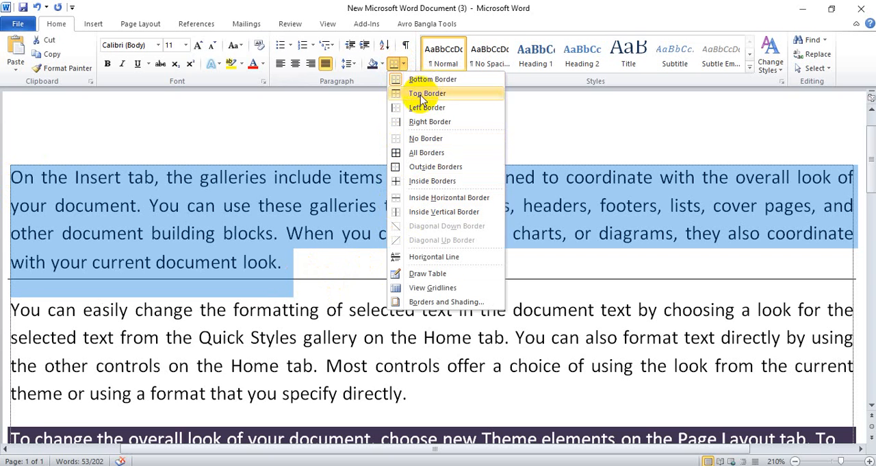
click(416, 167)
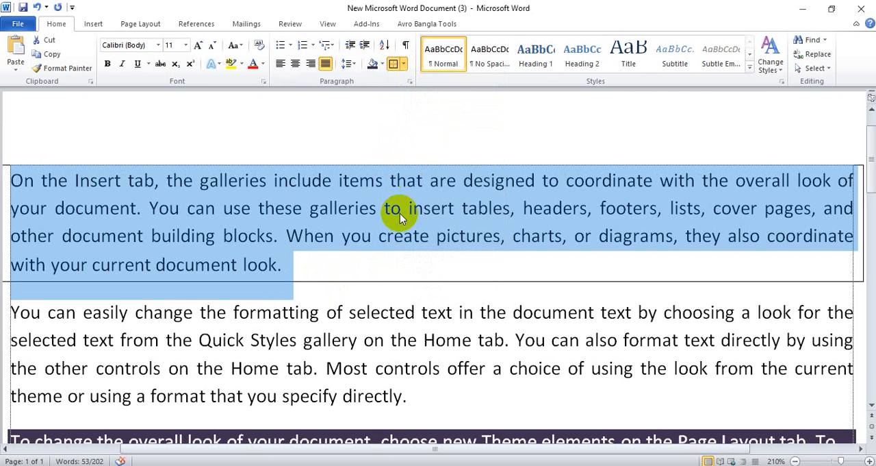
scroll(382, 253, down, 2)
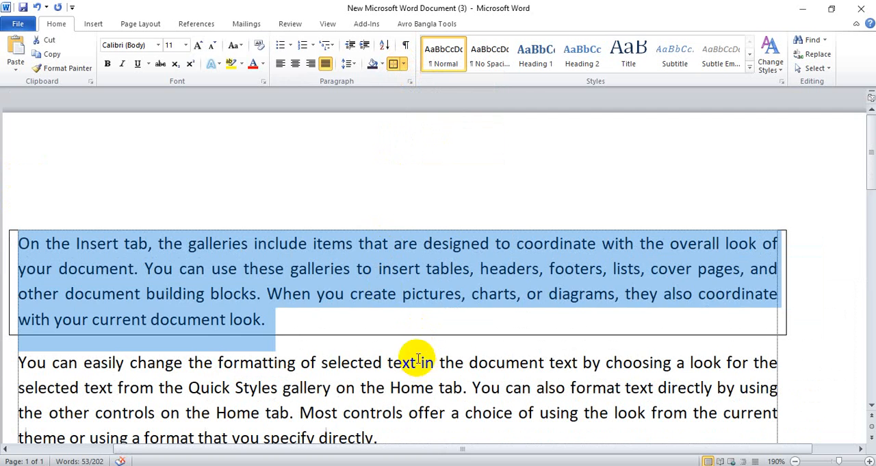
click(400, 334)
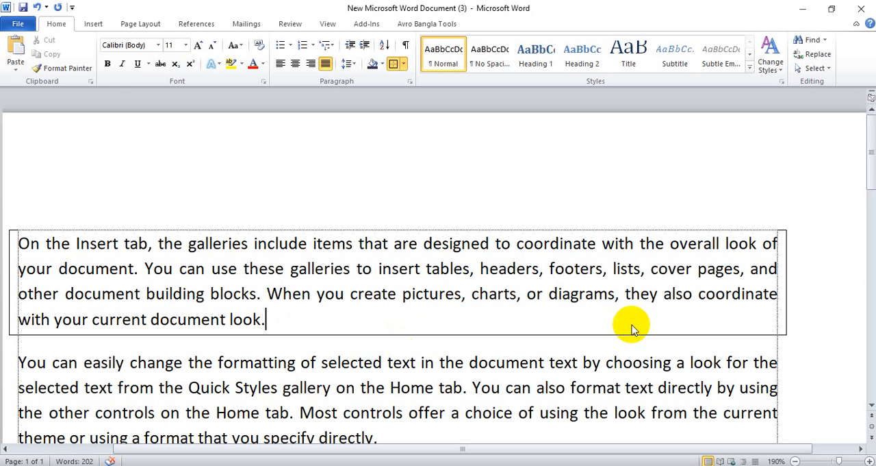
Examine the bordered paragraph and the rest of the page in the print preview, and return to editing without printing
key(ctrl+p)
ctrl+scroll(640, 302, up, 5)
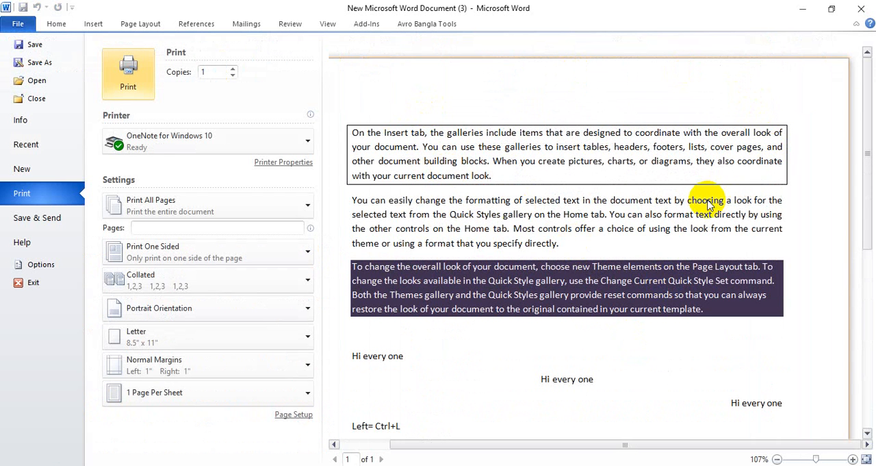
scroll(708, 204, down, 3)
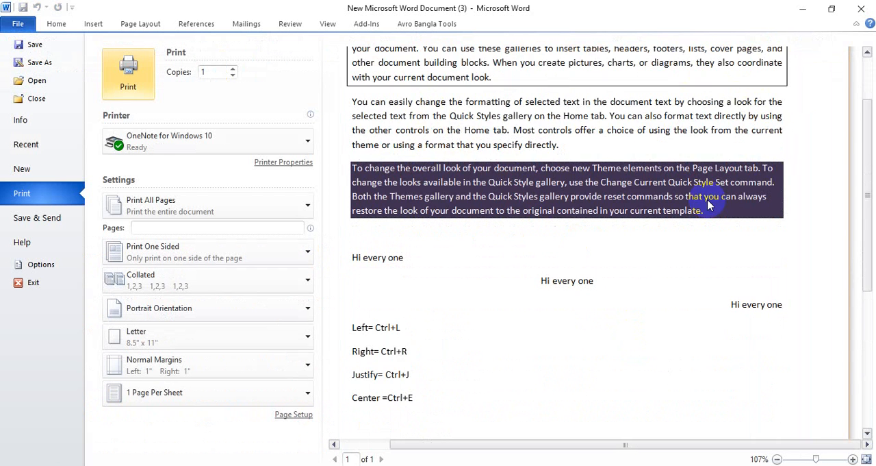
scroll(709, 204, up, 3)
key(Escape)
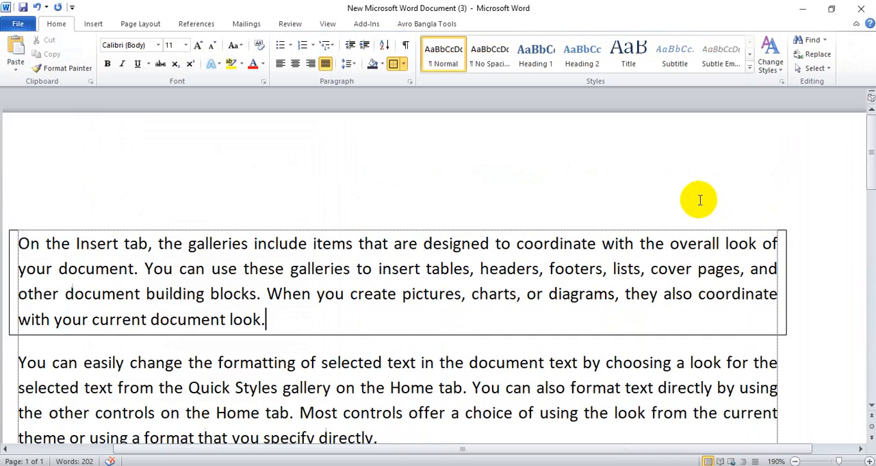
ctrl+scroll(756, 370, up, 9)
scroll(756, 351, down, 3)
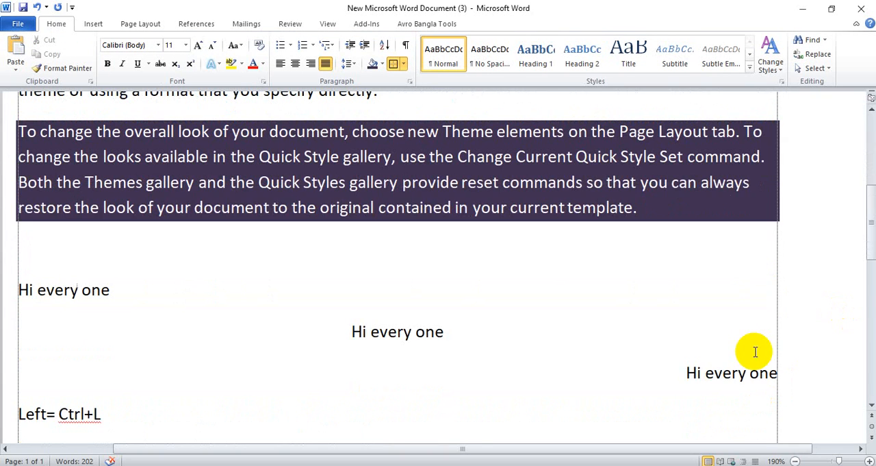
scroll(754, 347, up, 10)
ctrl+scroll(756, 346, down, 2)
ctrl+scroll(757, 343, down, 1)
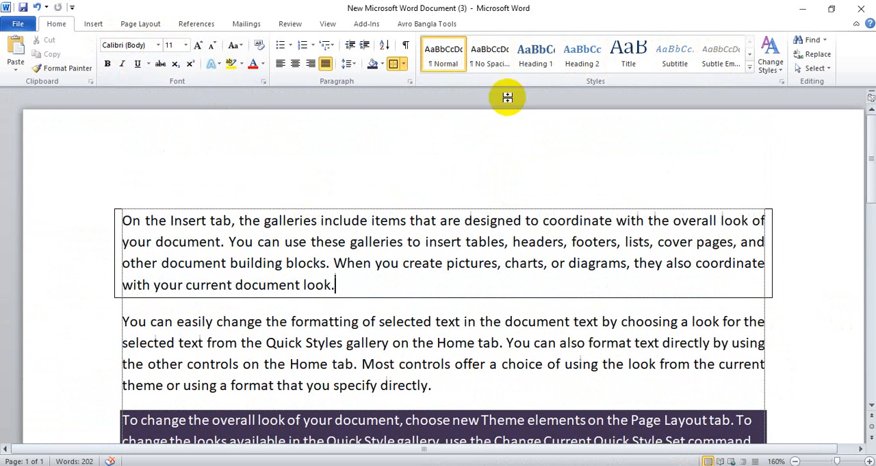
View the full gallery of quick styles and the style set's color and font options without applying any
click(750, 69)
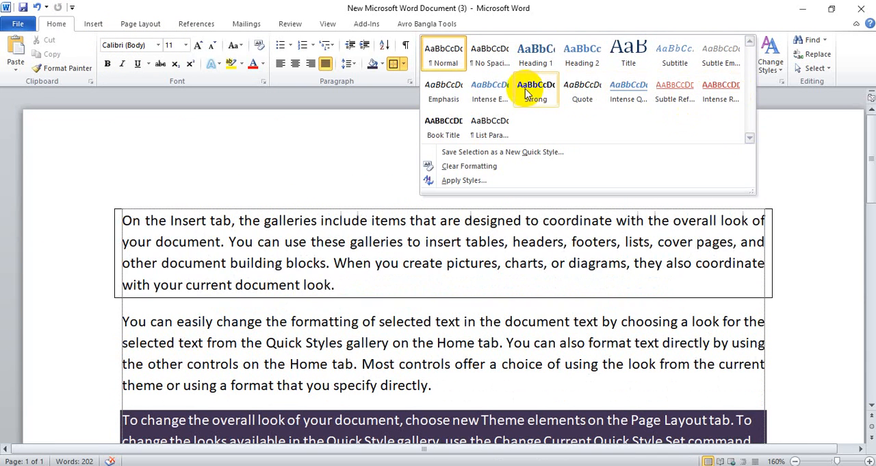
key(Escape)
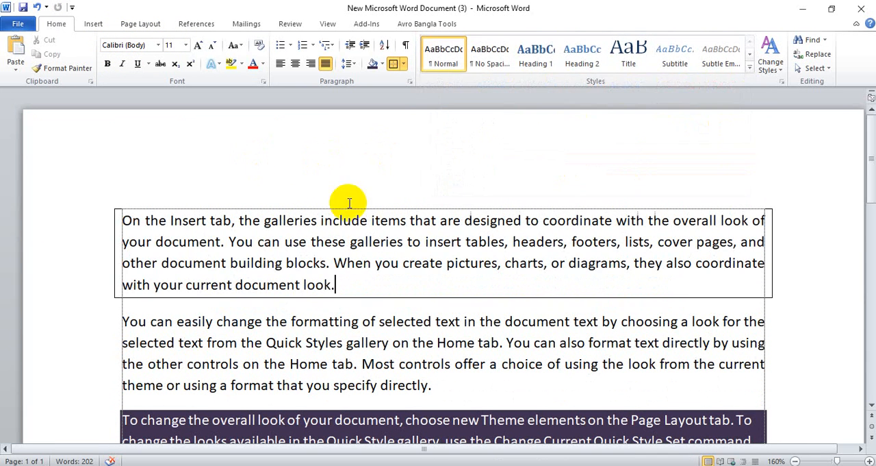
click(770, 68)
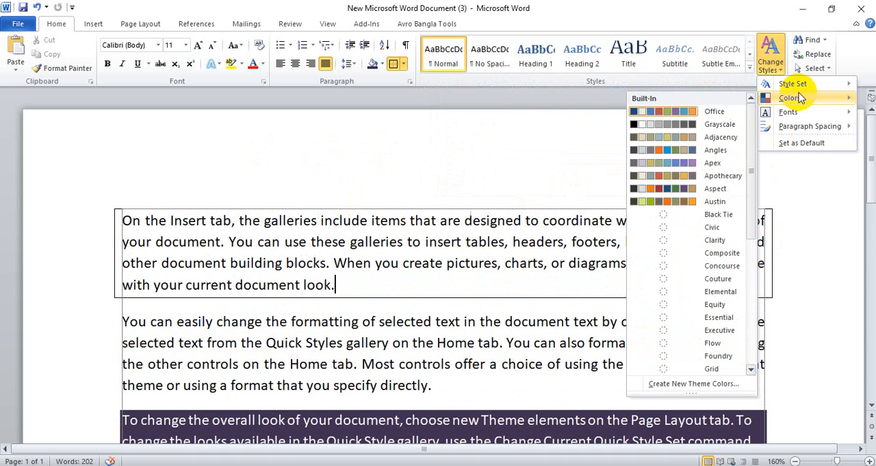
mouse_move(794, 112)
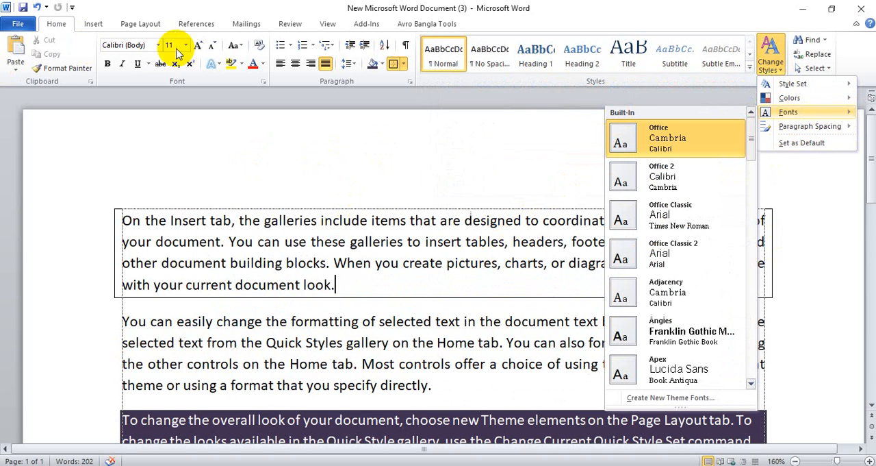
click(383, 179)
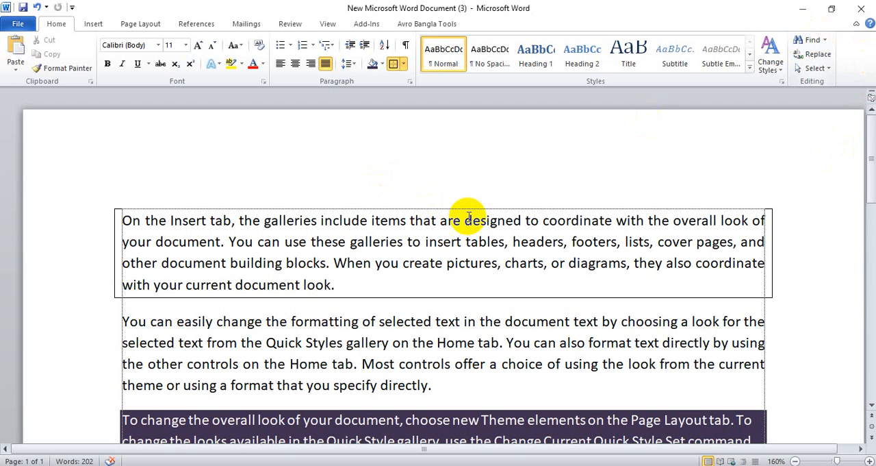
Search the document for the word "quick"
key(ctrl+f)
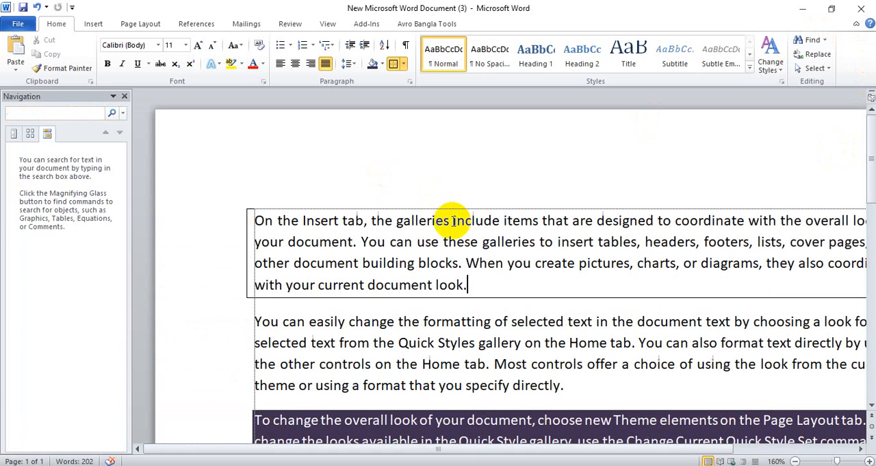
click(124, 96)
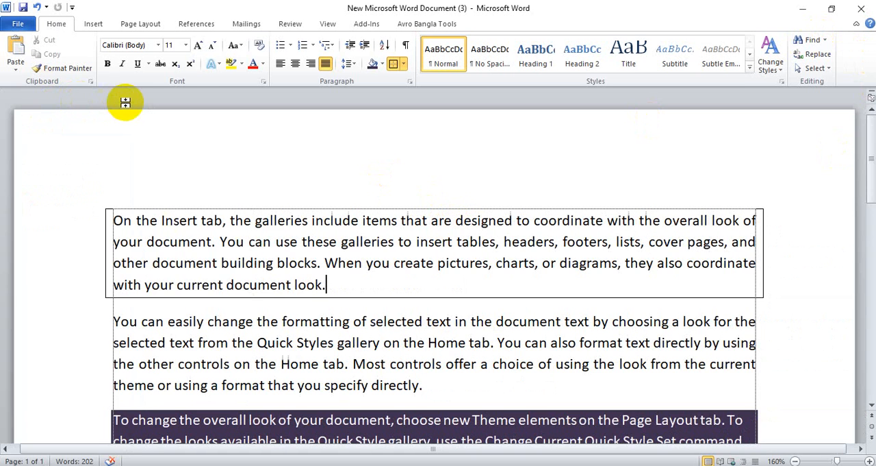
click(812, 41)
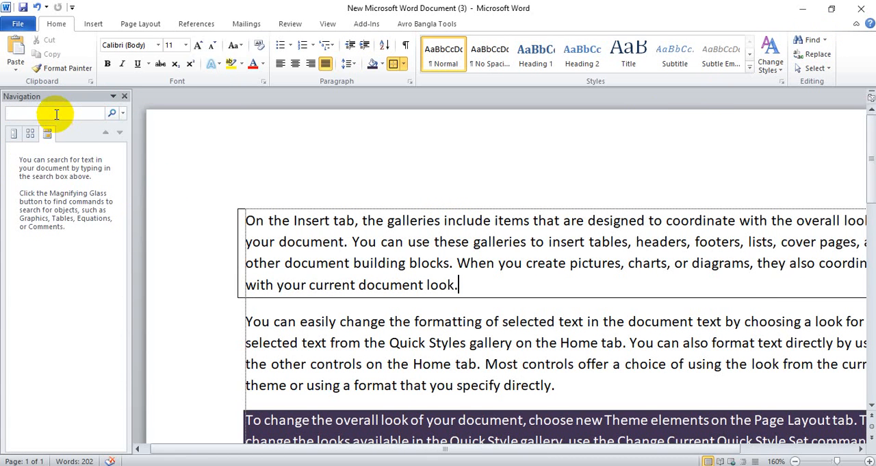
text(qu)
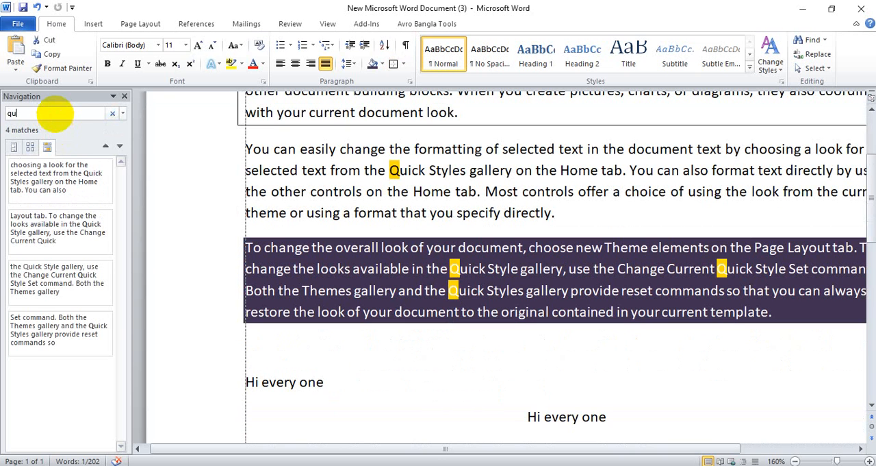
text(ic)
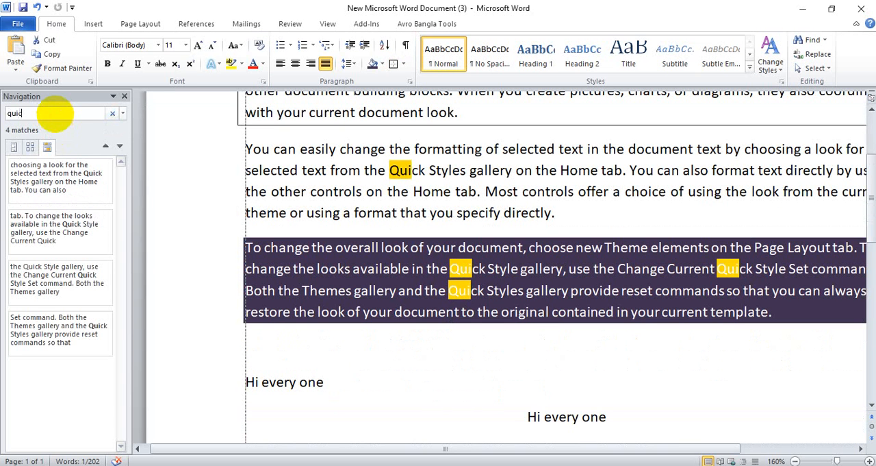
text(k)
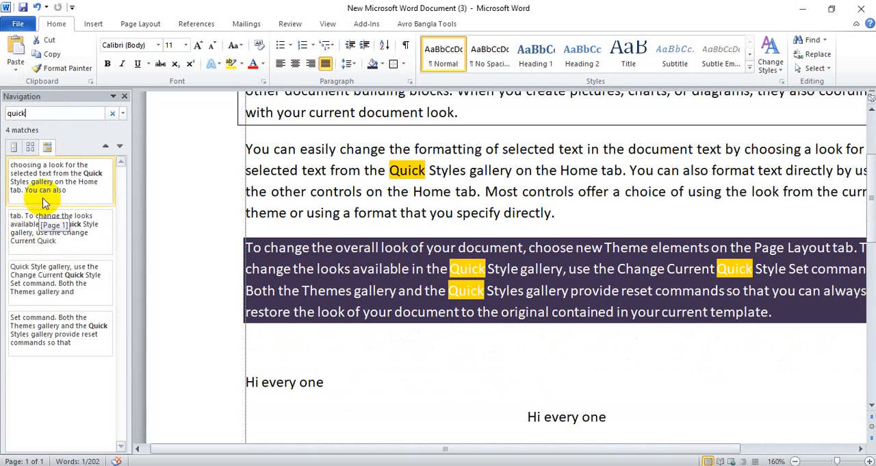
click(7, 130)
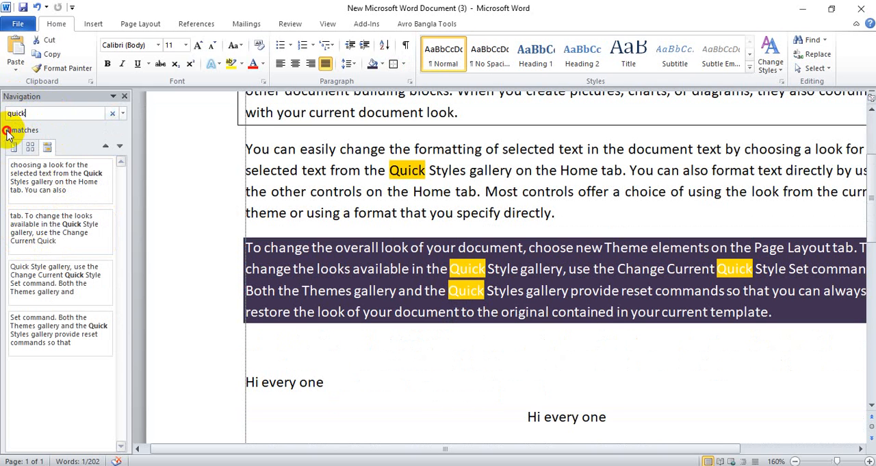
Step through each match for "quick" and back to the first one in the second paragraph, and close the search
click(42, 168)
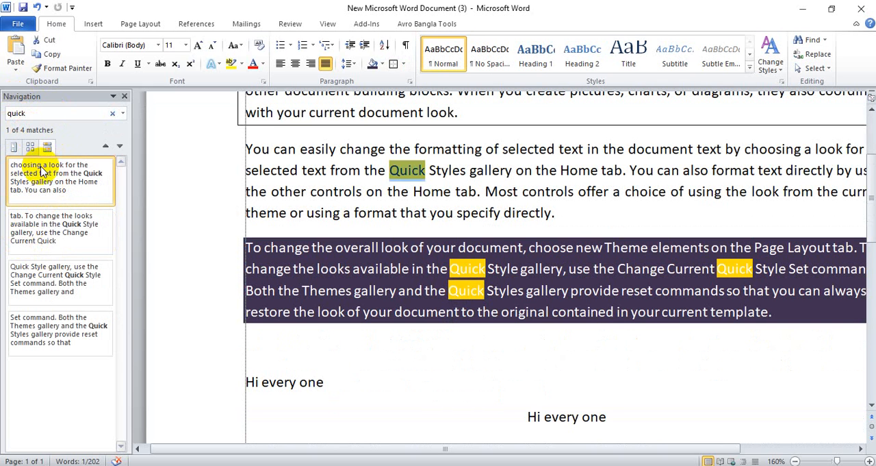
click(54, 229)
click(73, 295)
click(63, 332)
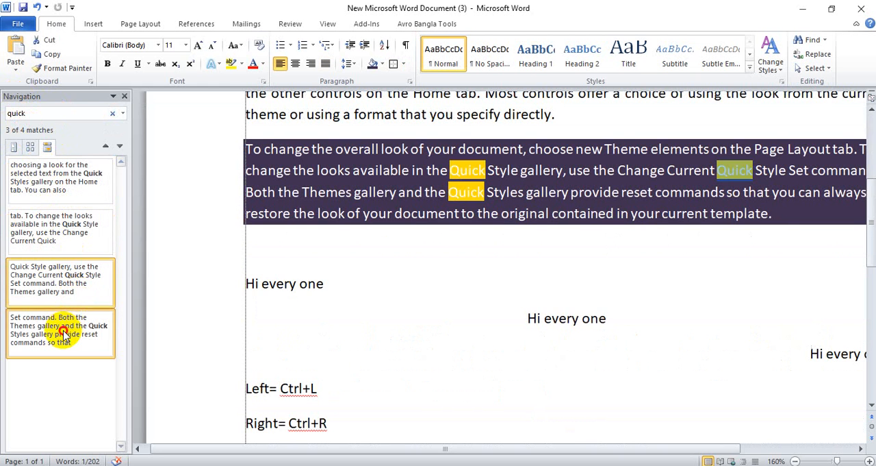
click(58, 281)
click(53, 227)
click(49, 181)
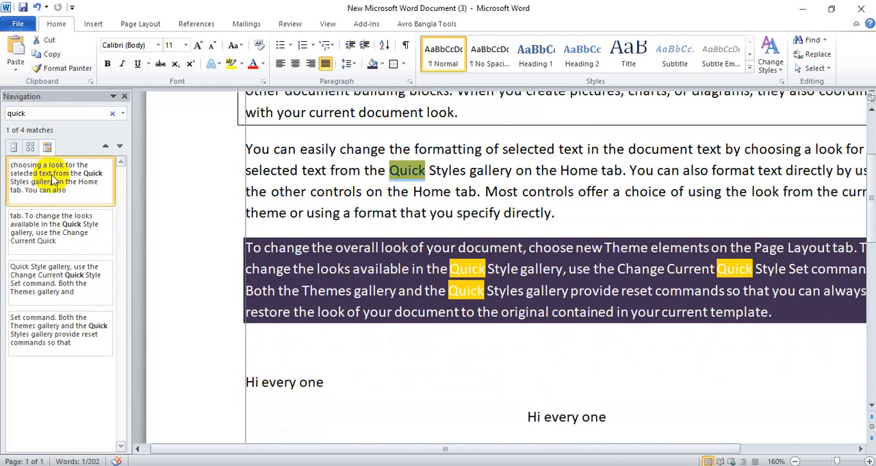
scroll(191, 276, up, 2)
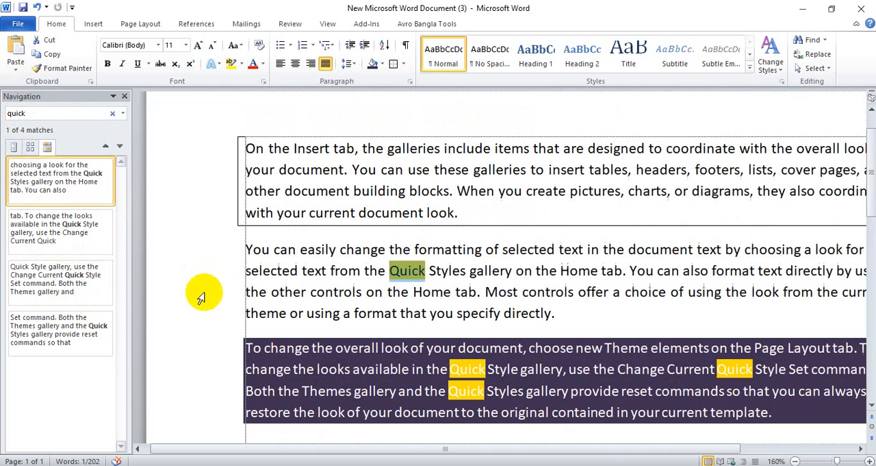
click(125, 97)
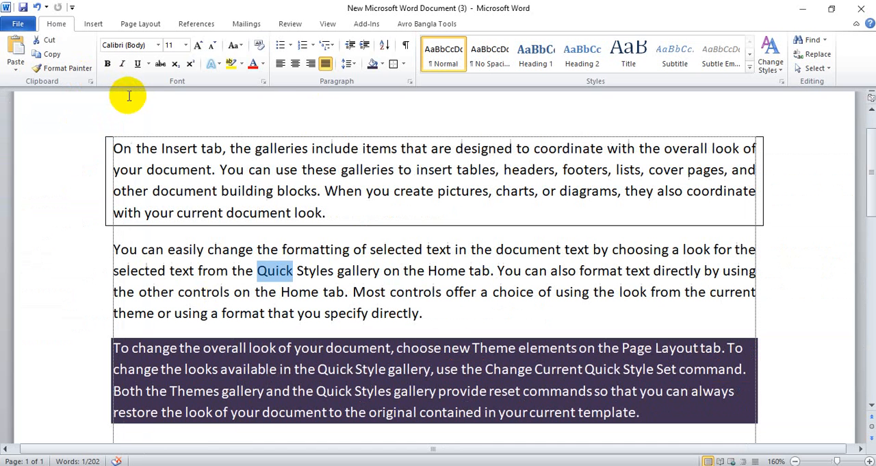
click(818, 55)
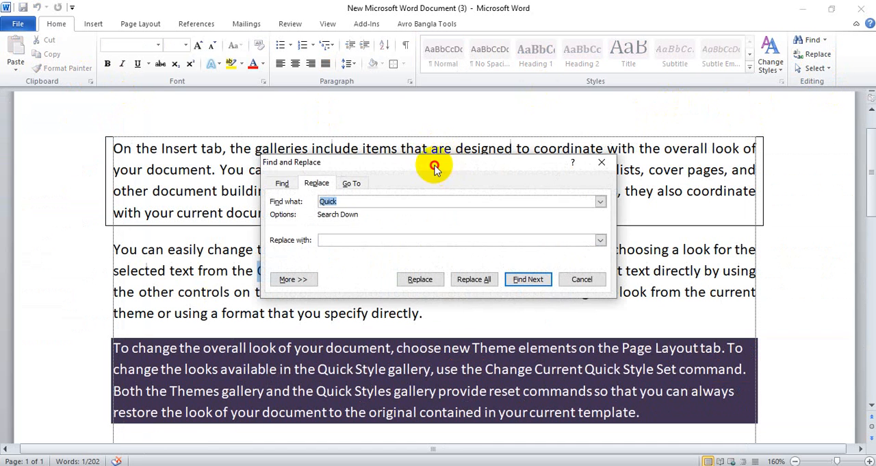
drag(434, 166, 304, 150)
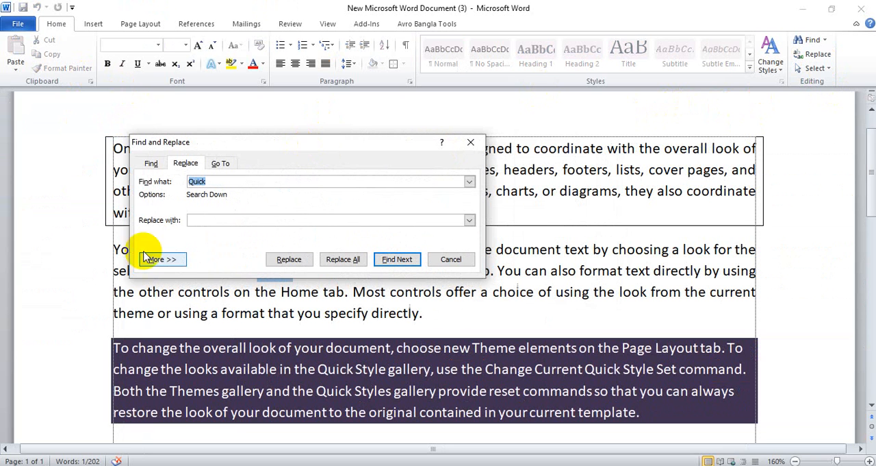
drag(312, 143, 467, 113)
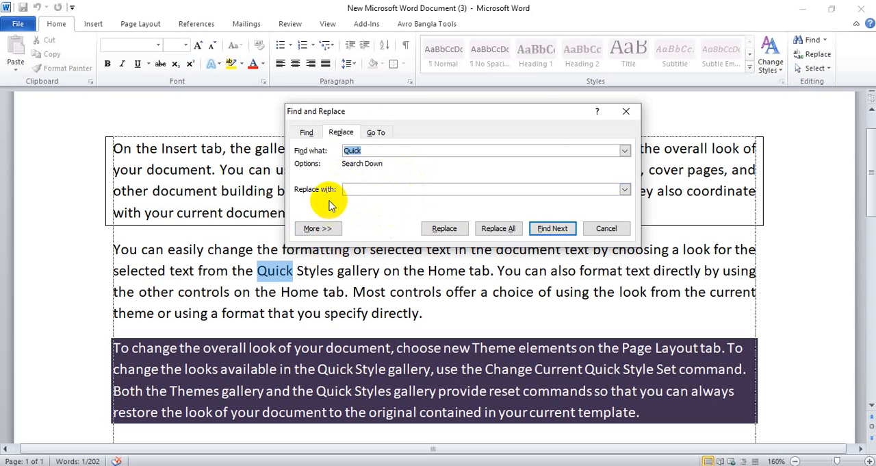
click(626, 111)
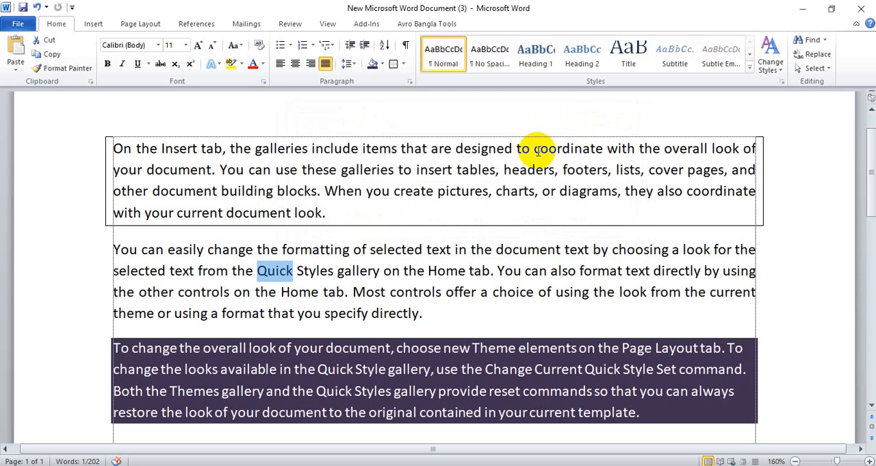
Replace every occurrence of "Quick" with "Fast" throughout the document, including from the beginning, and close Find and Replace
key(ctrl+h)
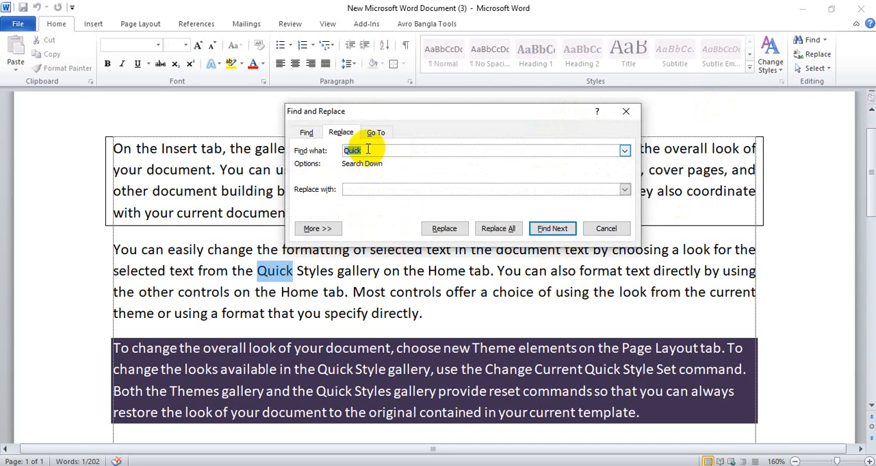
click(360, 189)
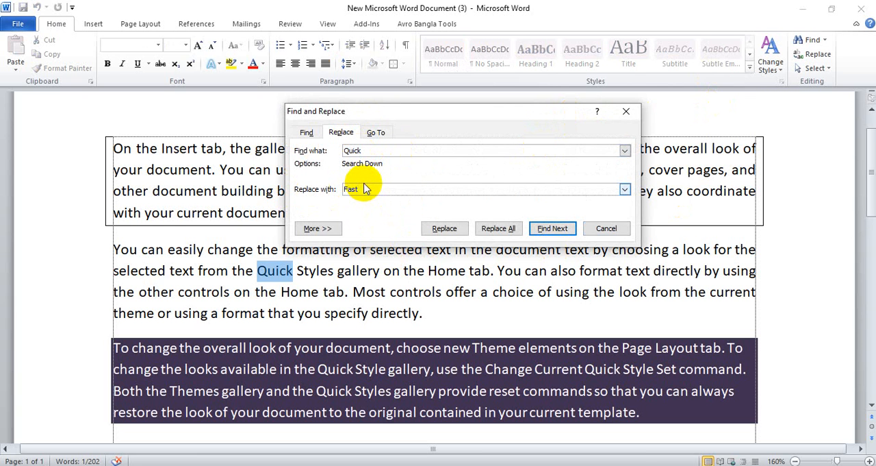
click(497, 230)
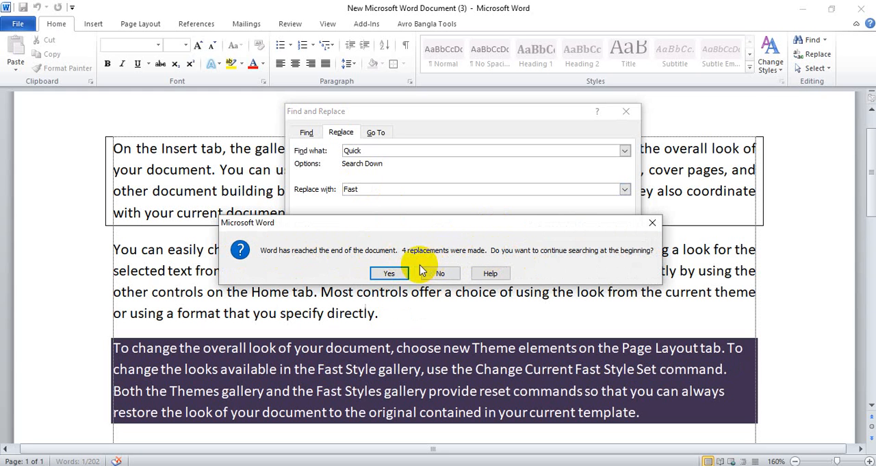
click(390, 273)
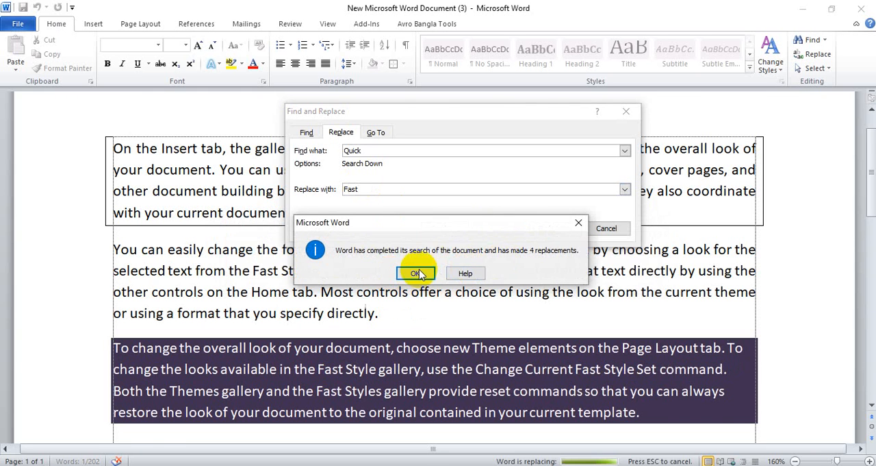
click(417, 272)
click(626, 111)
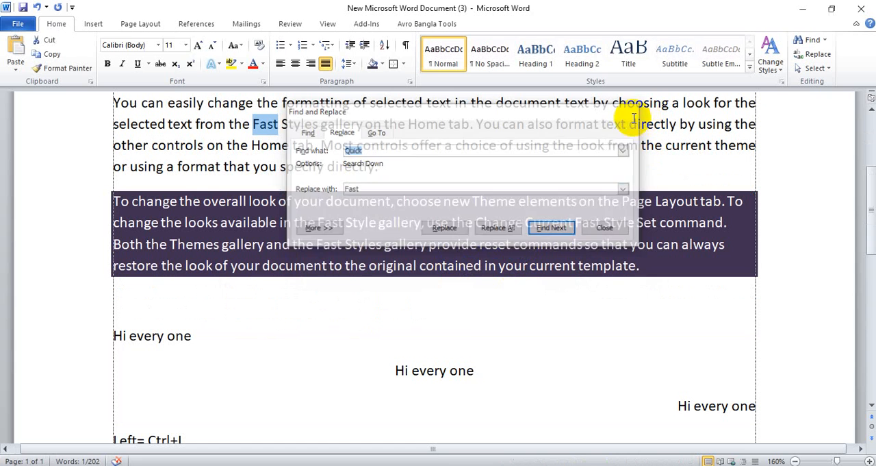
Search the document for "Fast" to check the replaced words, and return to the first "Hi every one" line
click(824, 41)
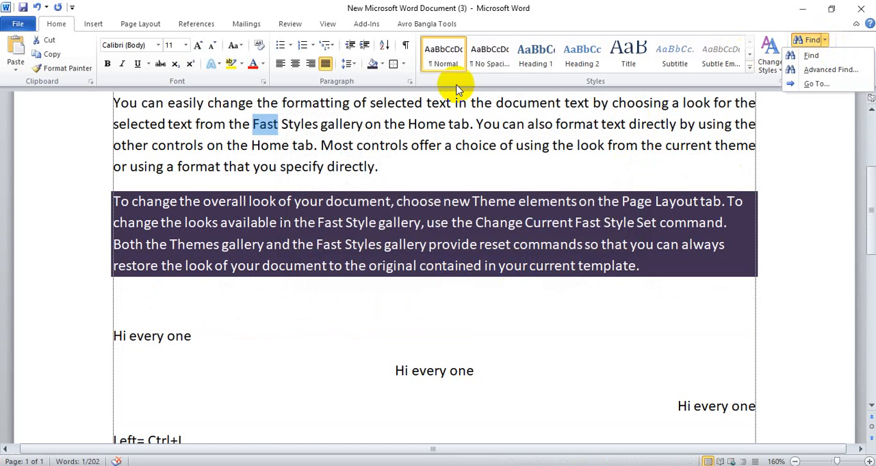
click(811, 55)
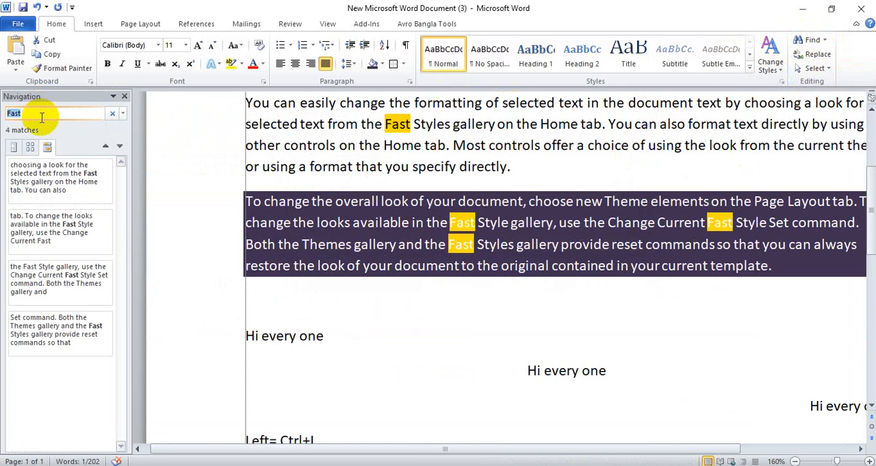
click(39, 116)
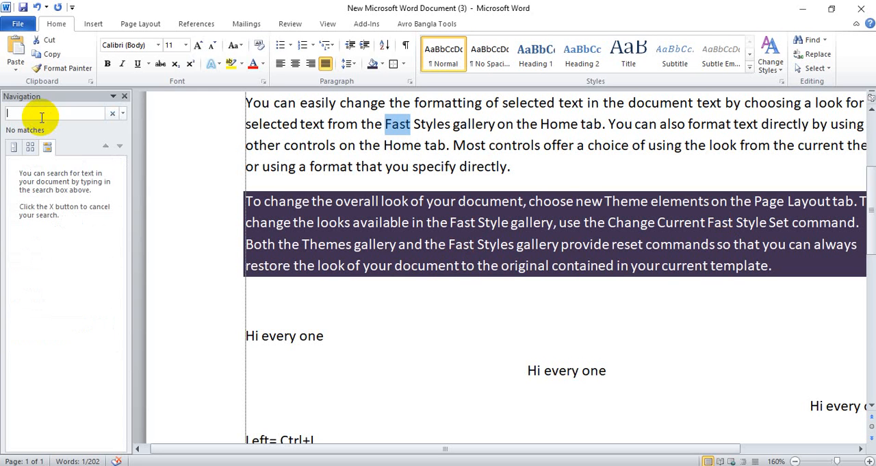
text(Fast)
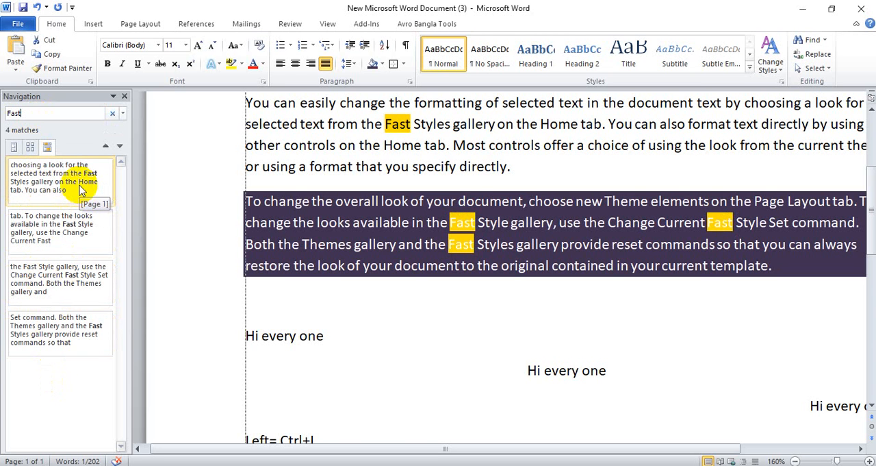
click(125, 97)
click(278, 354)
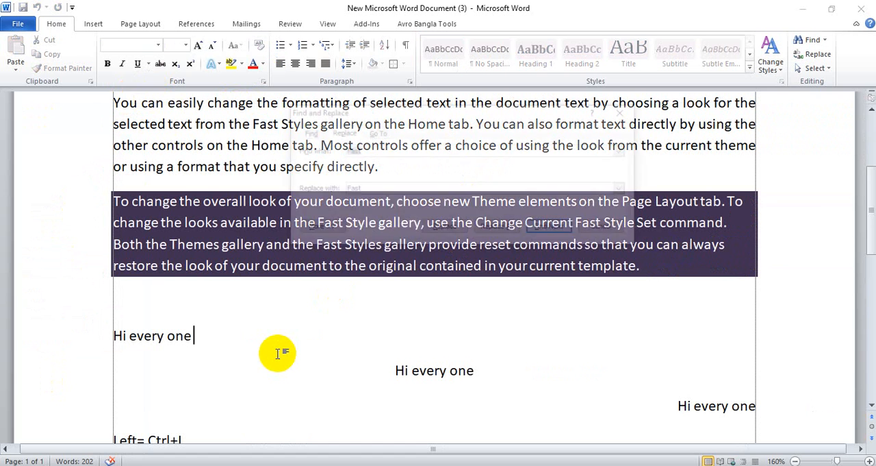
Set up Find and Replace with "ly" as the search text, an empty replacement, and the additional search options shown
key(ctrl+h)
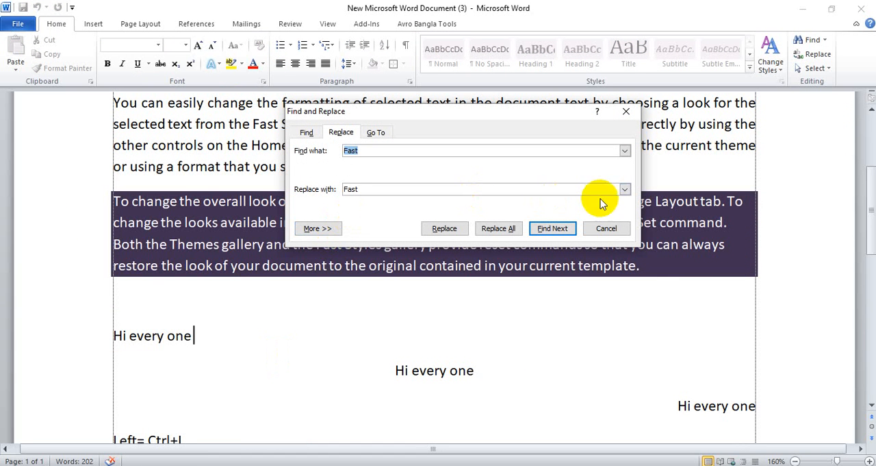
click(549, 191)
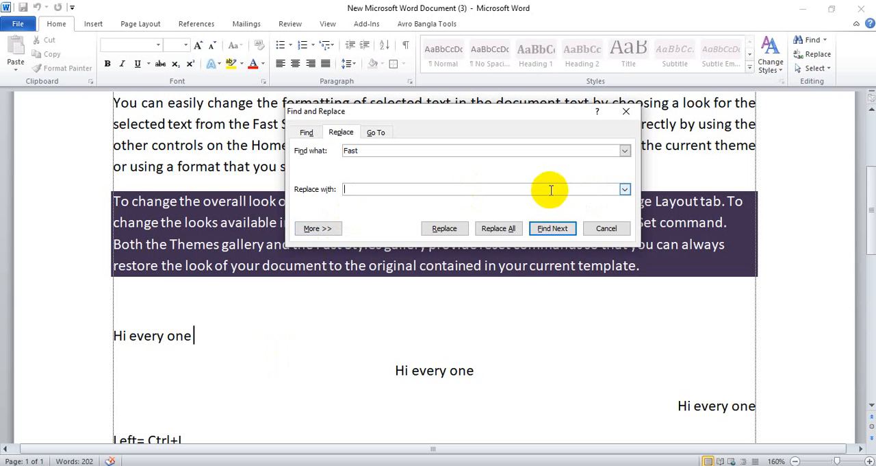
click(315, 229)
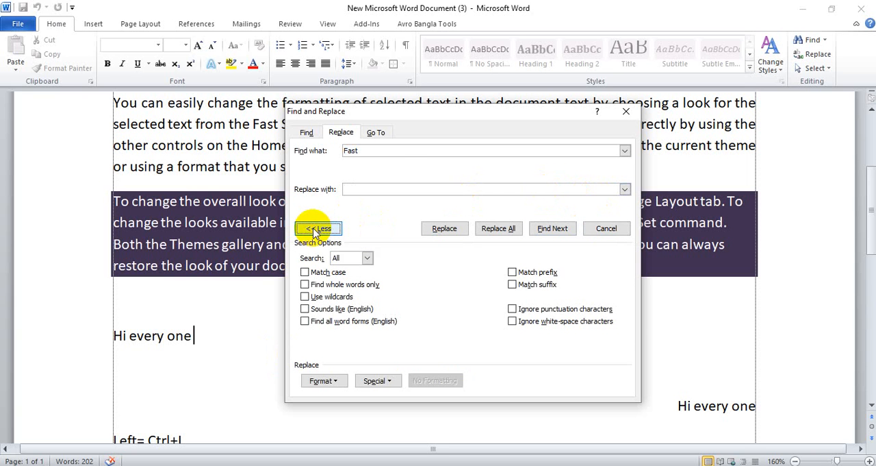
click(388, 153)
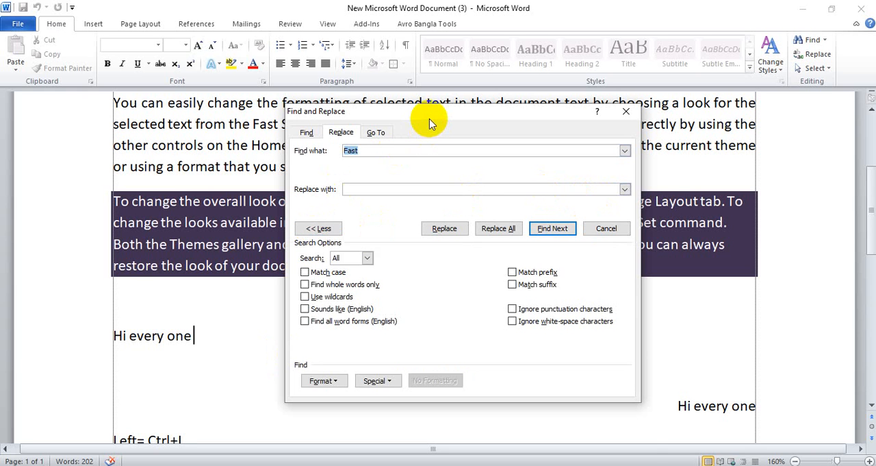
drag(427, 113, 441, 141)
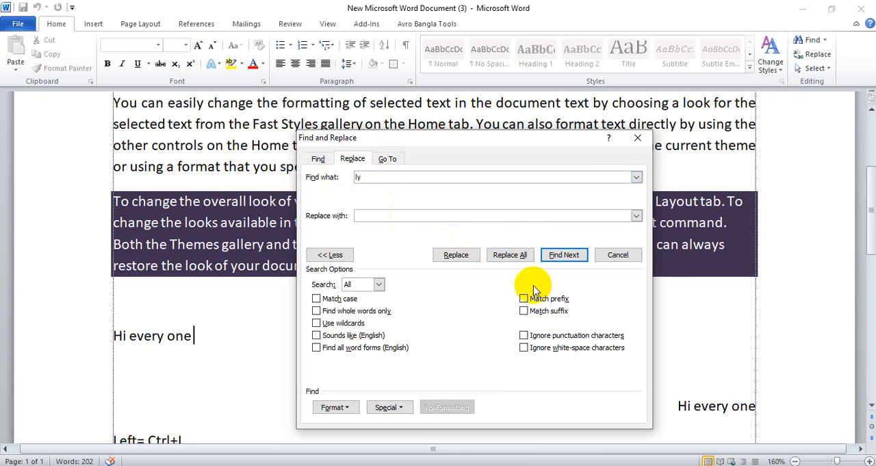
Step through every match for "ly" to the end of the search, keeping the dialog clear of the text
click(564, 254)
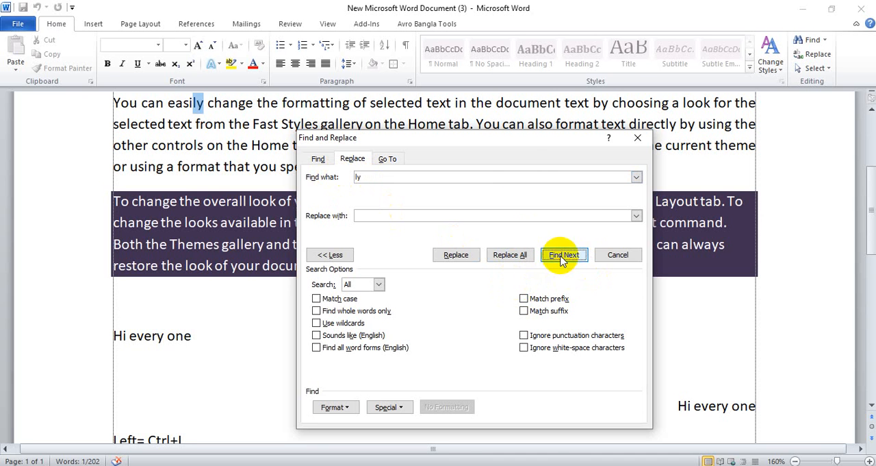
drag(481, 142, 747, 171)
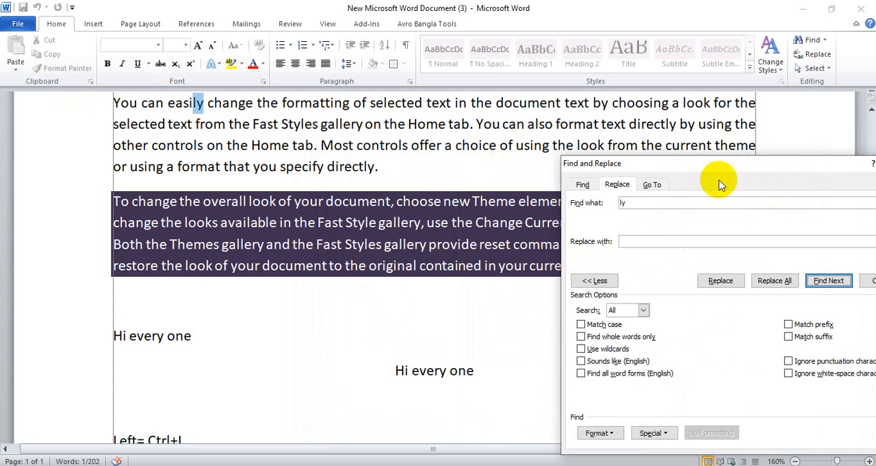
scroll(323, 252, down, 3)
drag(779, 168, 734, 131)
click(817, 249)
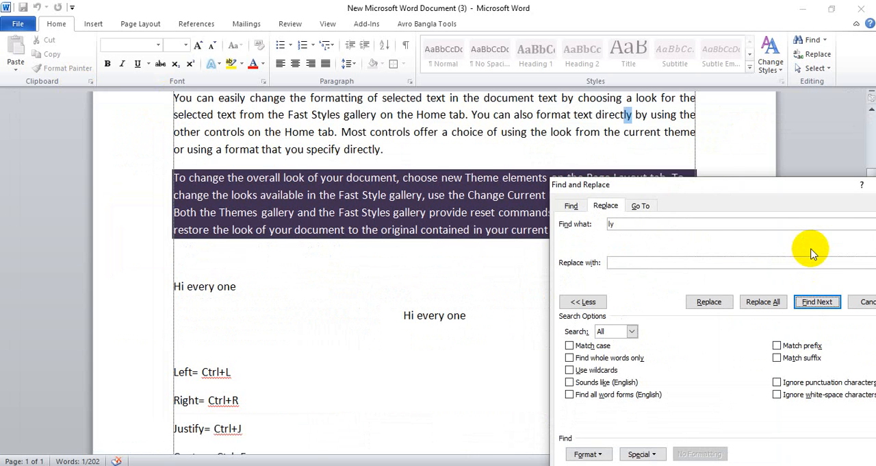
click(815, 303)
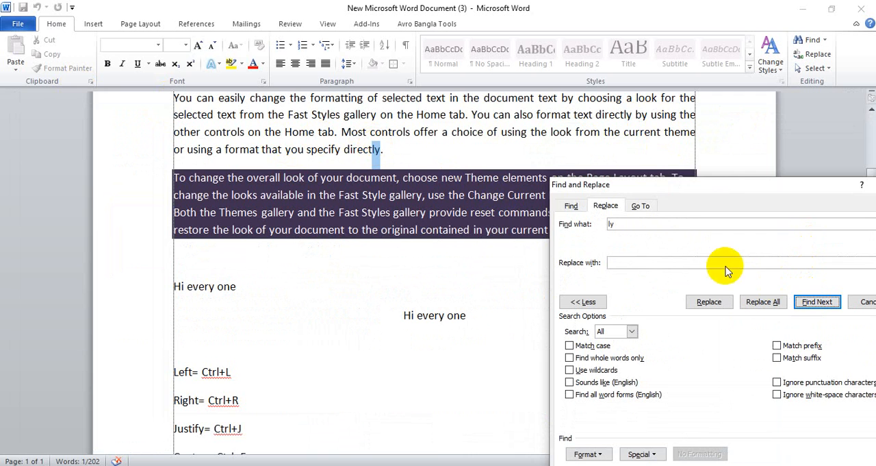
click(817, 302)
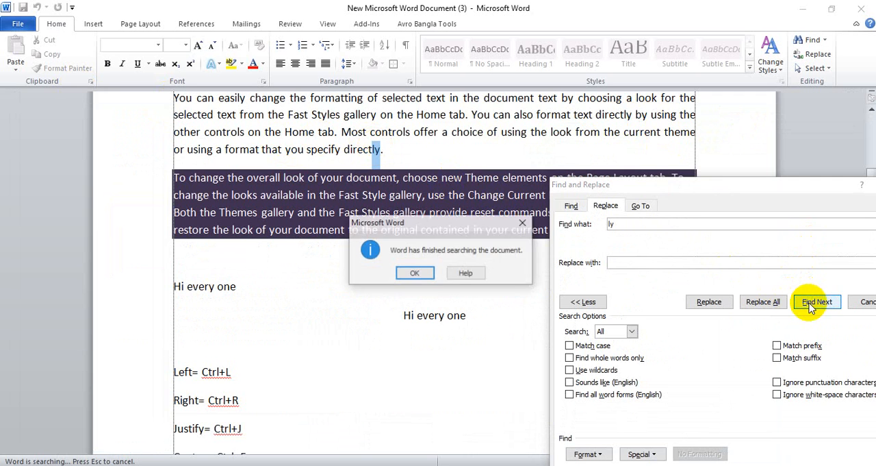
click(523, 226)
Change the search text to "er" and place the cursor at the start of the bordered first paragraph
drag(695, 189, 563, 185)
click(501, 221)
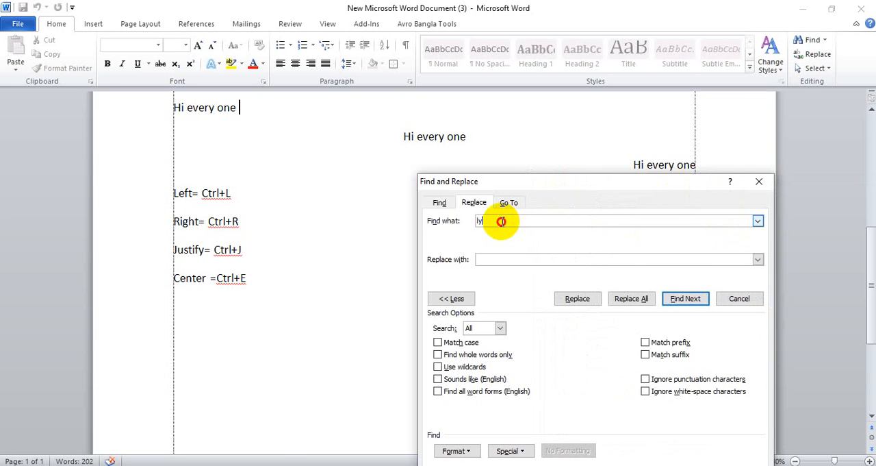
drag(501, 221, 444, 226)
text(er)
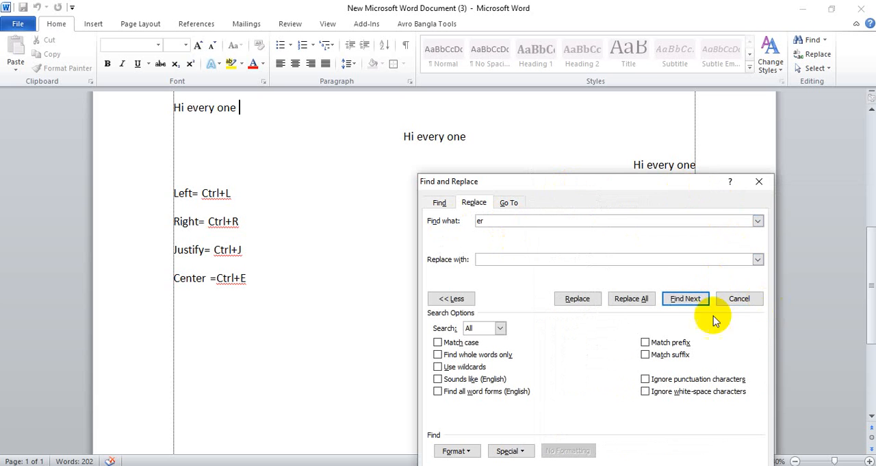
click(869, 251)
drag(869, 251, 861, 146)
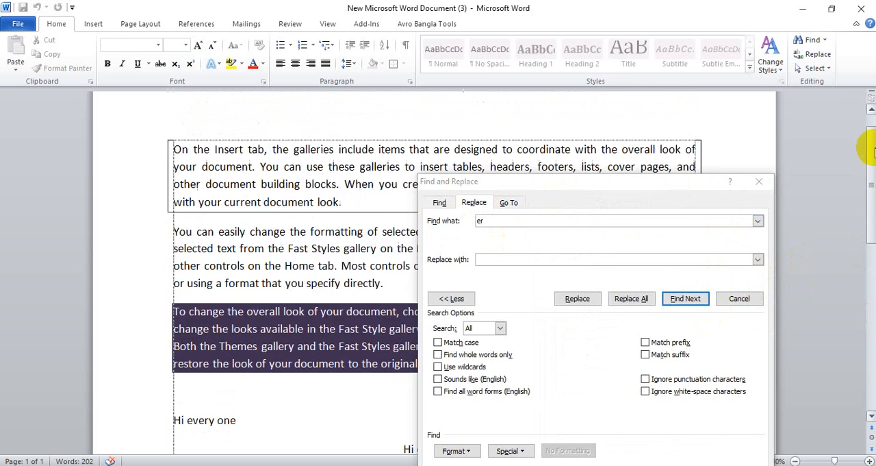
click(174, 197)
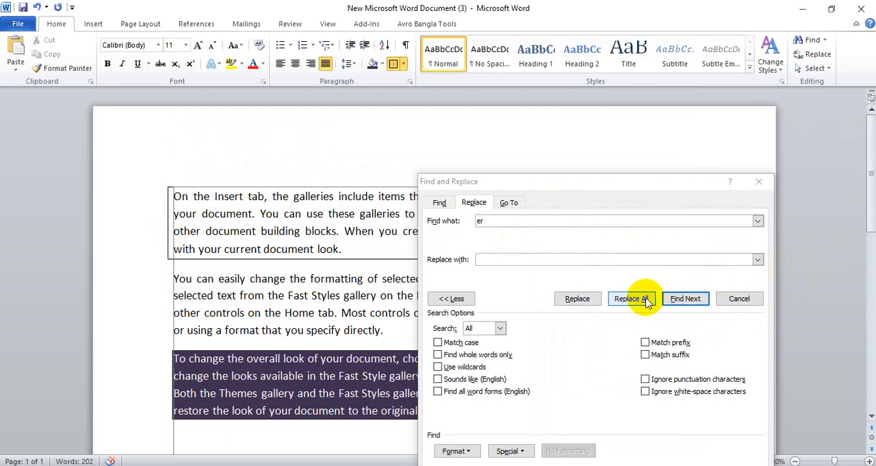
Step through the matches for "er" in the bordered paragraph as far as the word "footers"
click(682, 301)
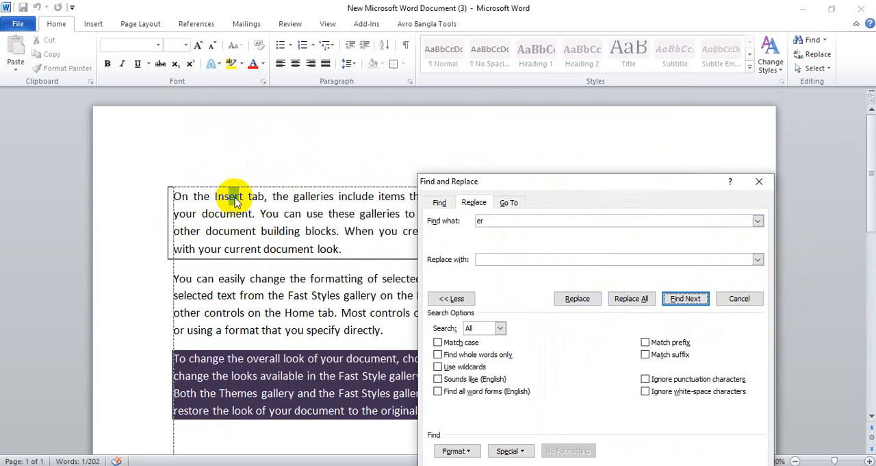
click(686, 299)
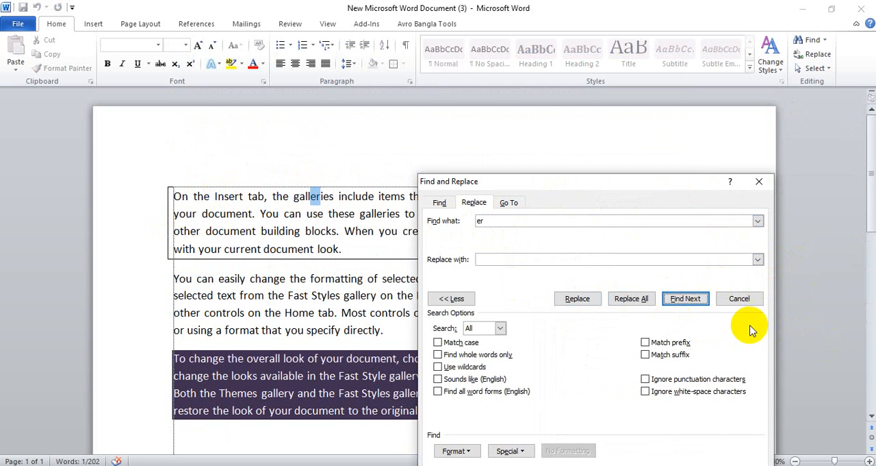
click(685, 299)
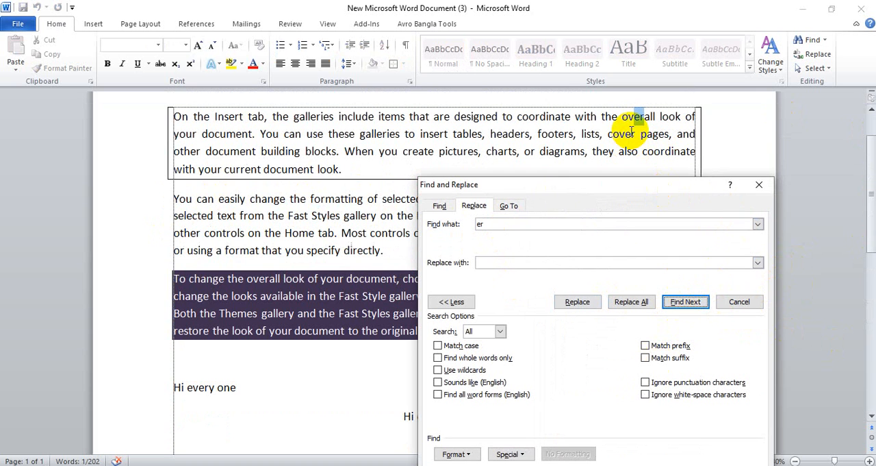
click(690, 303)
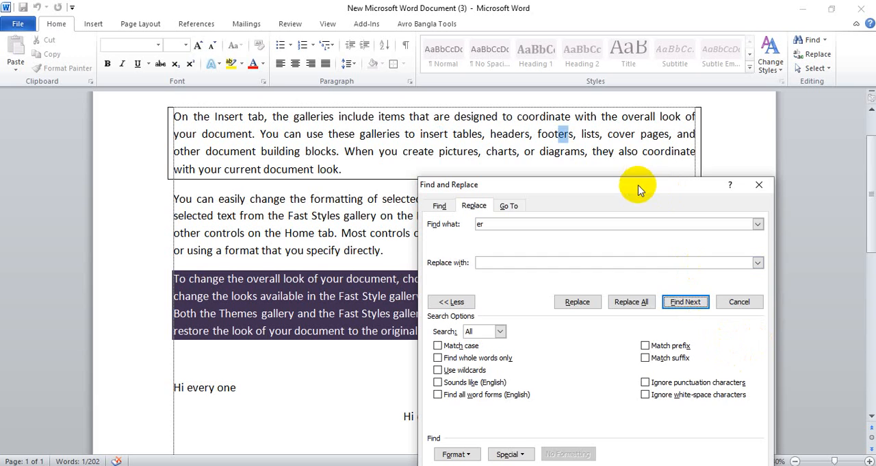
Restrict the search for "er" to word endings with the Match suffix option, and uncover the first paragraph
drag(637, 189, 650, 121)
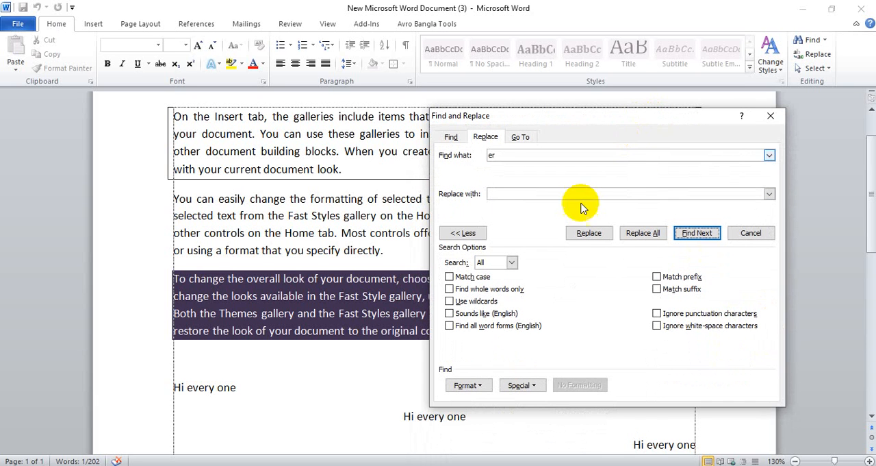
click(658, 289)
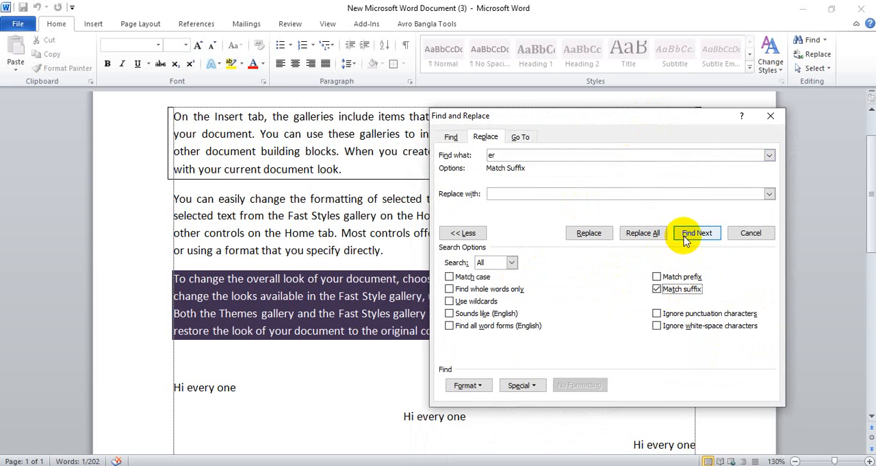
drag(632, 120, 639, 223)
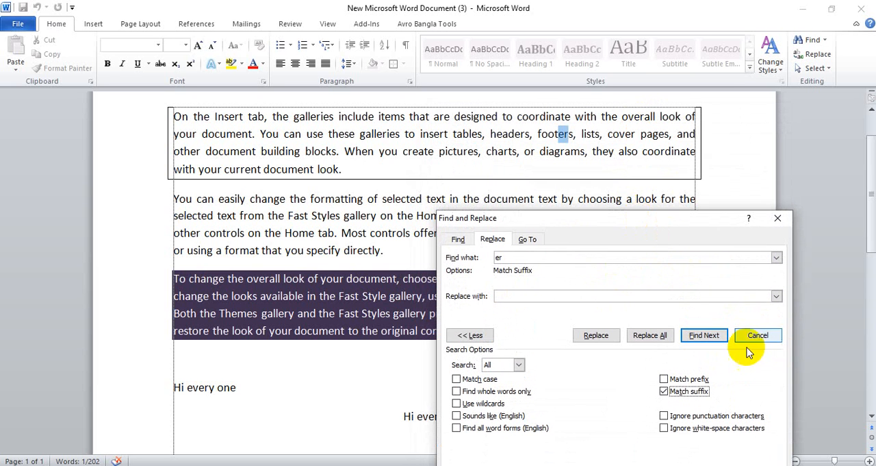
Step through the word-ending matches for "er" as far as "other", and return the cursor to the start of the bordered paragraph
click(704, 335)
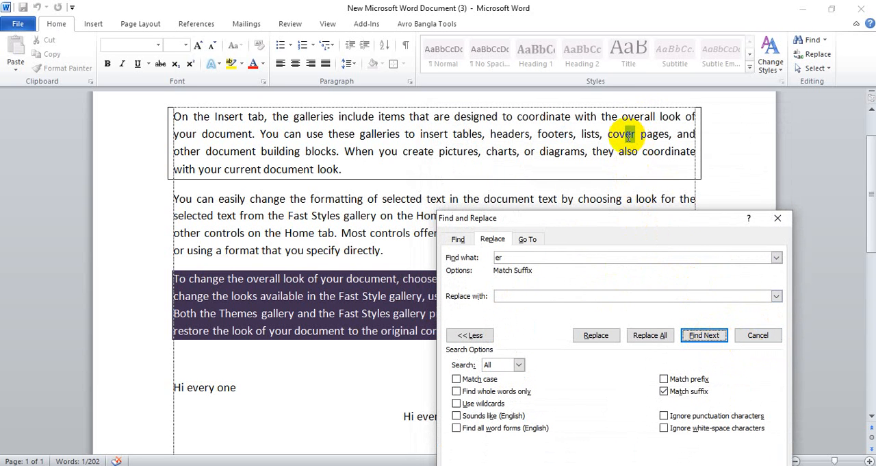
click(704, 335)
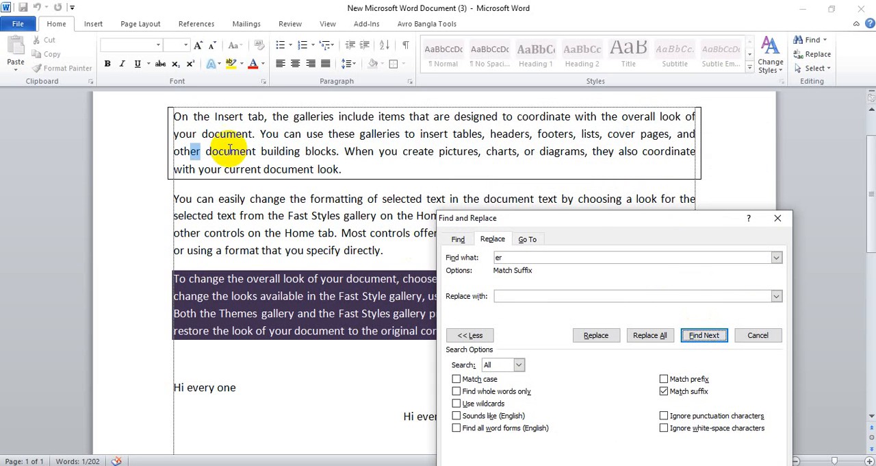
scroll(196, 205, up, 2)
click(176, 198)
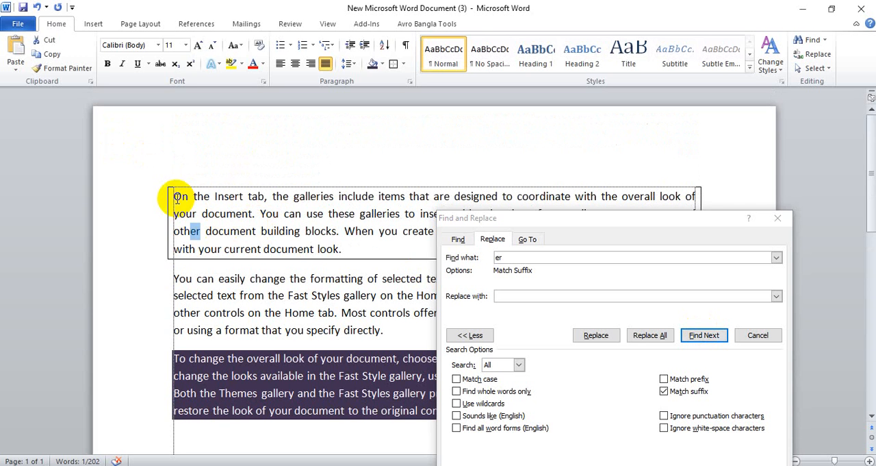
click(176, 198)
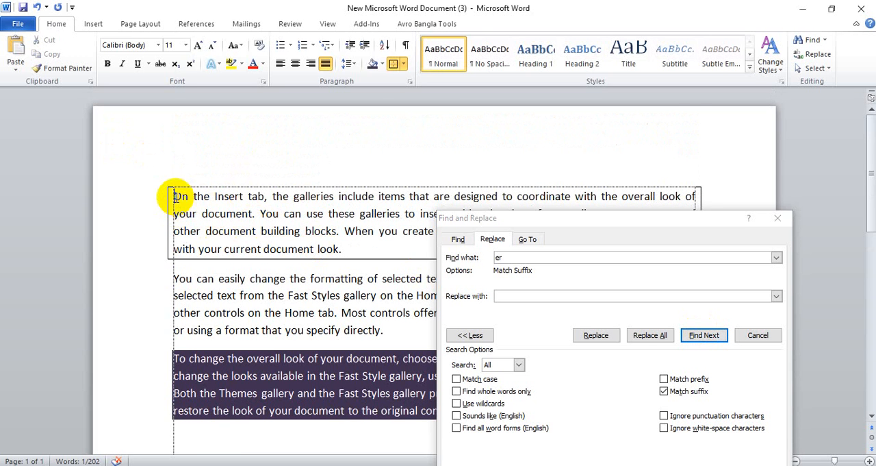
Step through the words ending in "er" from the start of the bordered paragraph as far as "offer" in the second paragraph
click(715, 336)
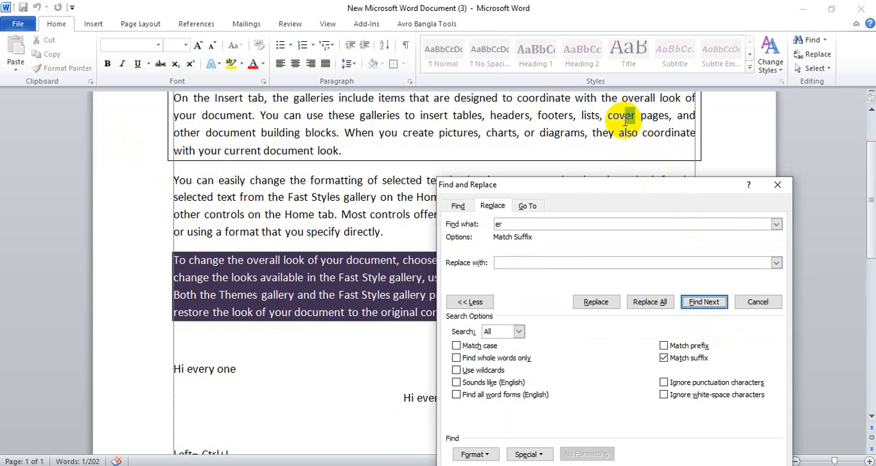
click(696, 305)
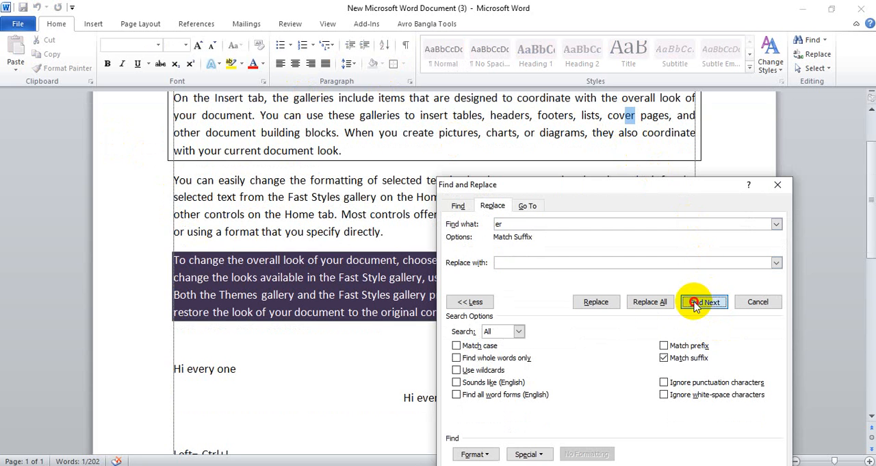
click(707, 307)
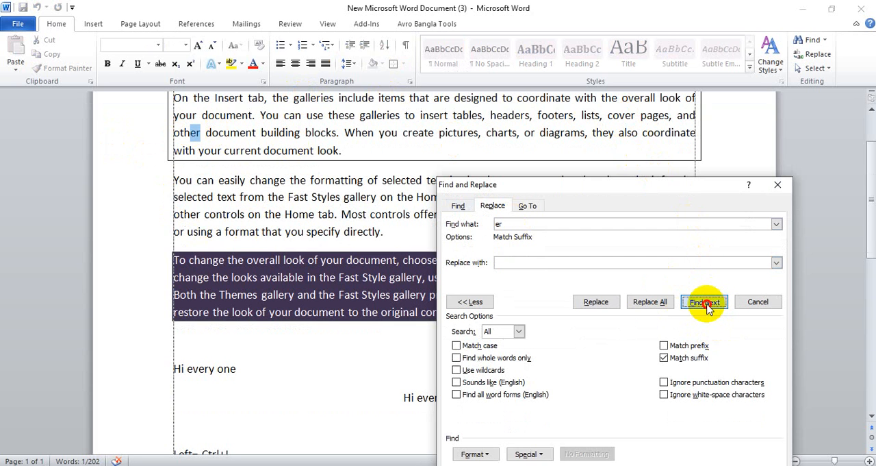
click(708, 307)
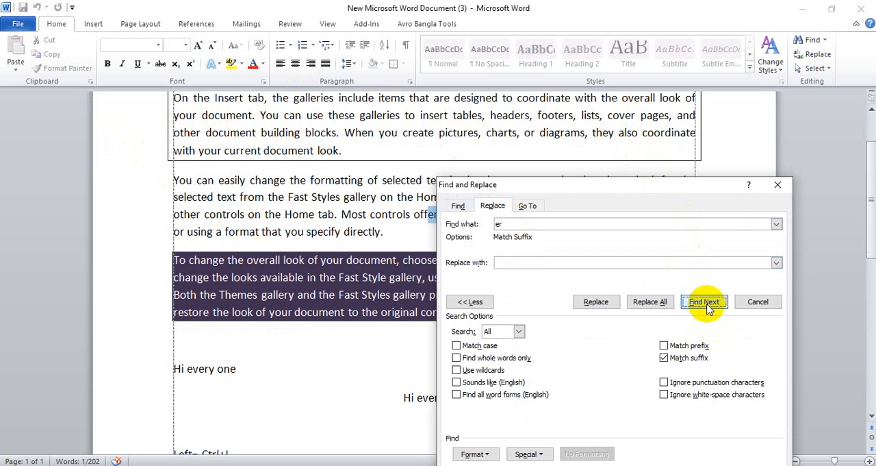
Replace the Match suffix option with Match prefix, and search for "er" from the start of the first paragraph
click(664, 359)
click(663, 347)
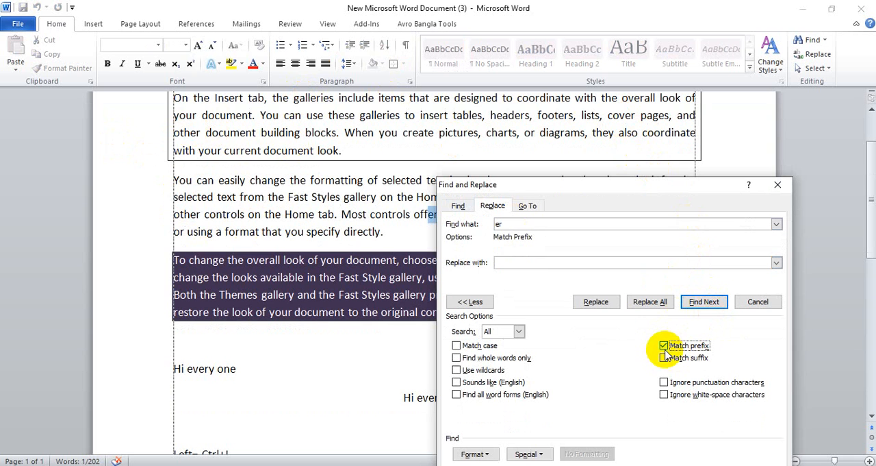
scroll(289, 226, up, 2)
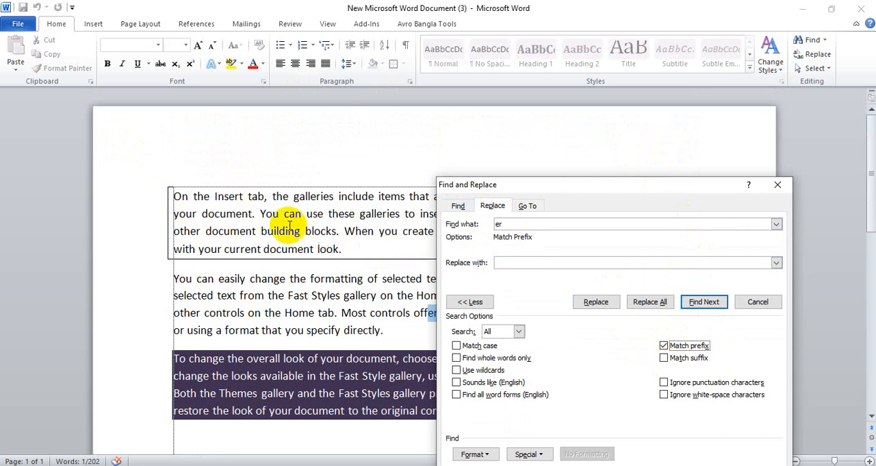
click(177, 197)
click(702, 303)
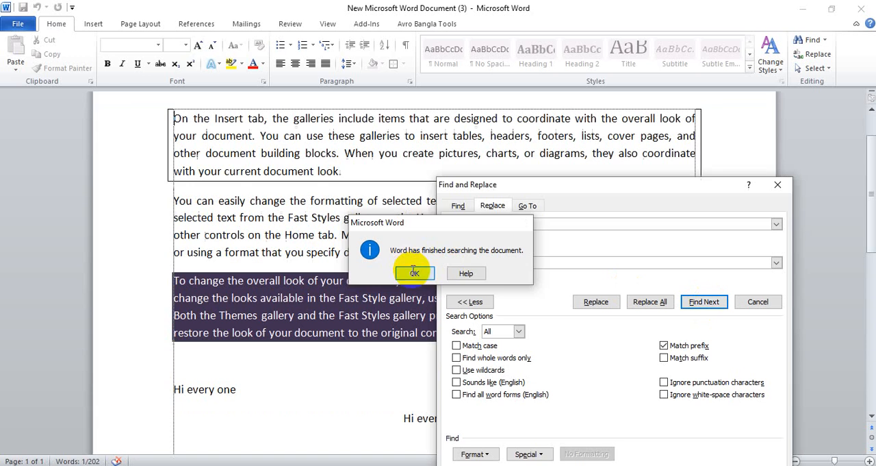
click(414, 274)
Change the search text to "on", moving the dialog aside, and step through the words that begin with it
drag(617, 184, 659, 177)
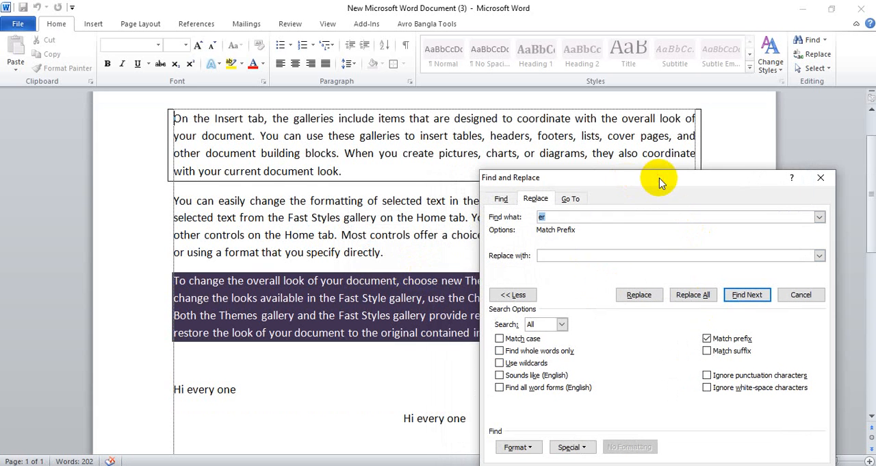
click(540, 218)
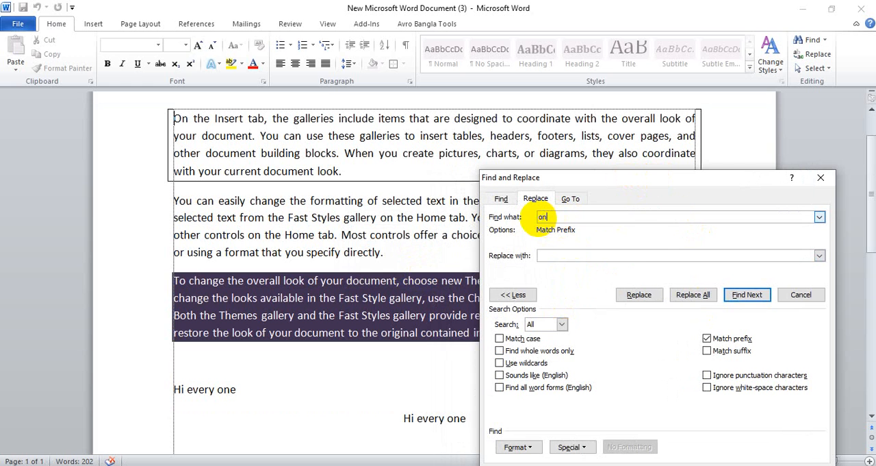
text(on)
click(742, 296)
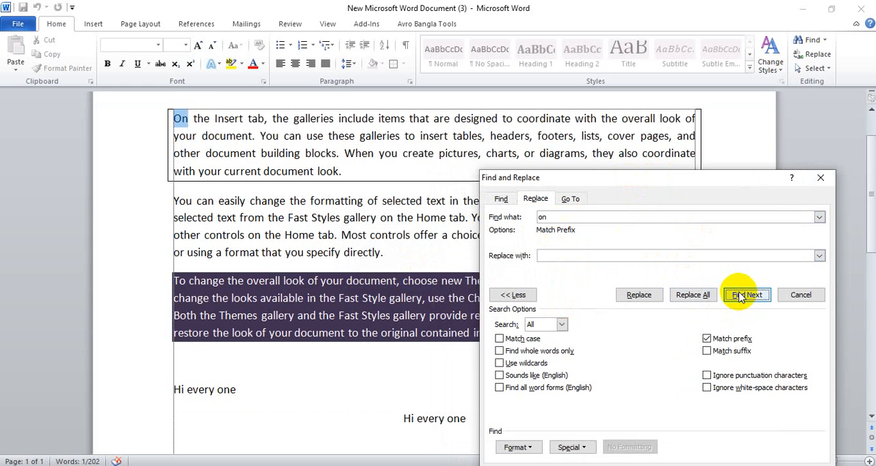
click(741, 295)
click(741, 296)
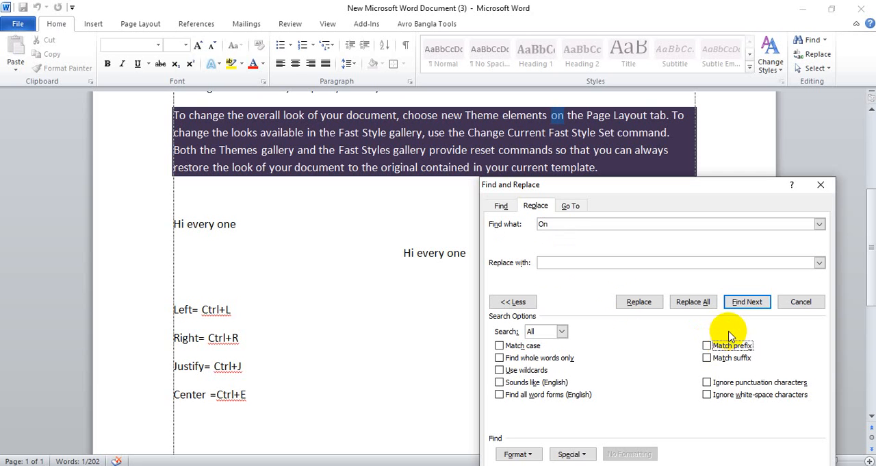
Make the search for "On" case-sensitive with Match case, and run it from the start of the first paragraph
click(560, 220)
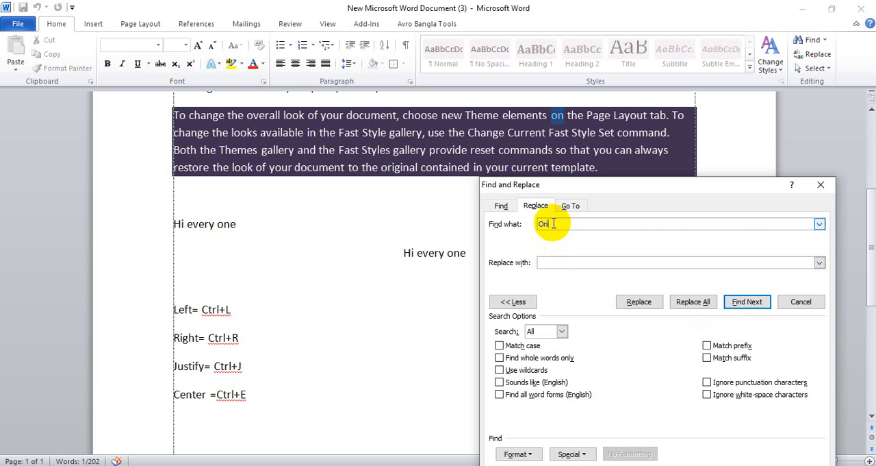
click(500, 345)
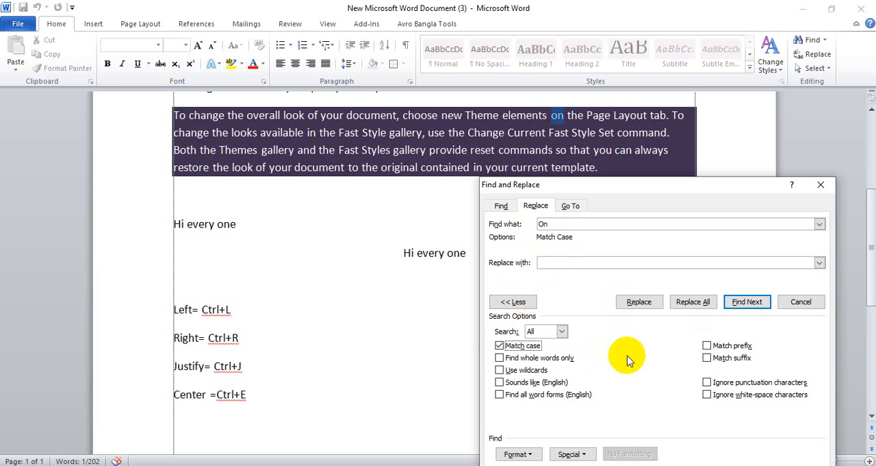
scroll(171, 217, up, 6)
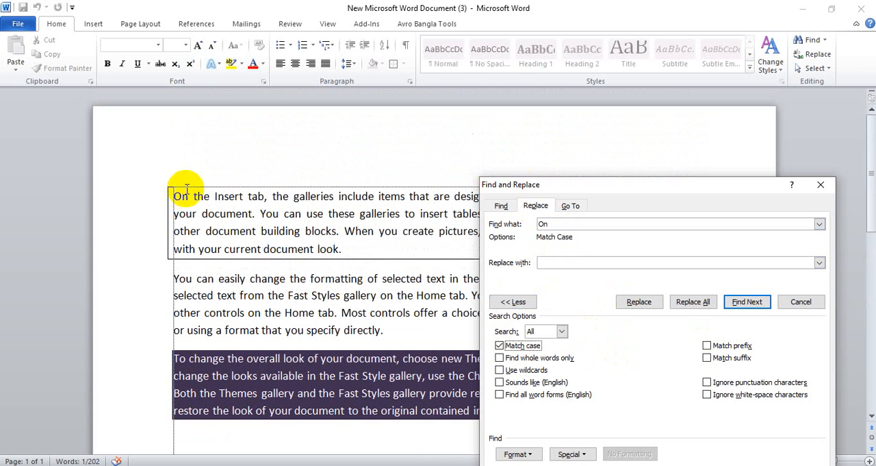
click(177, 196)
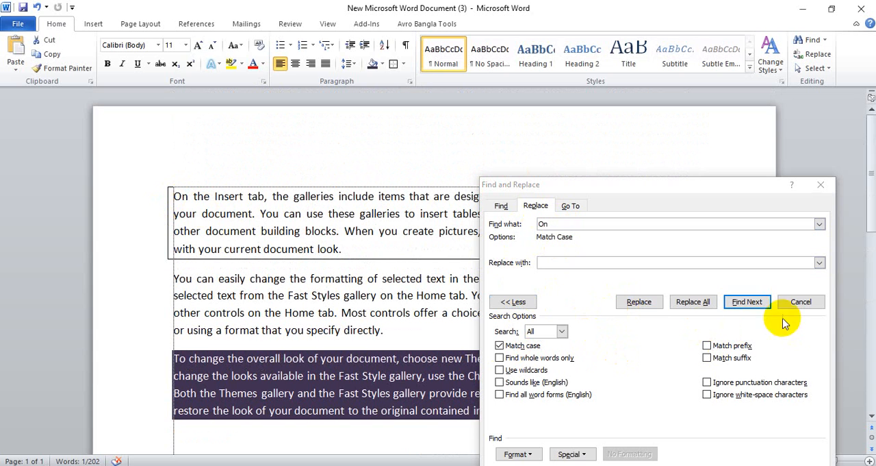
click(750, 305)
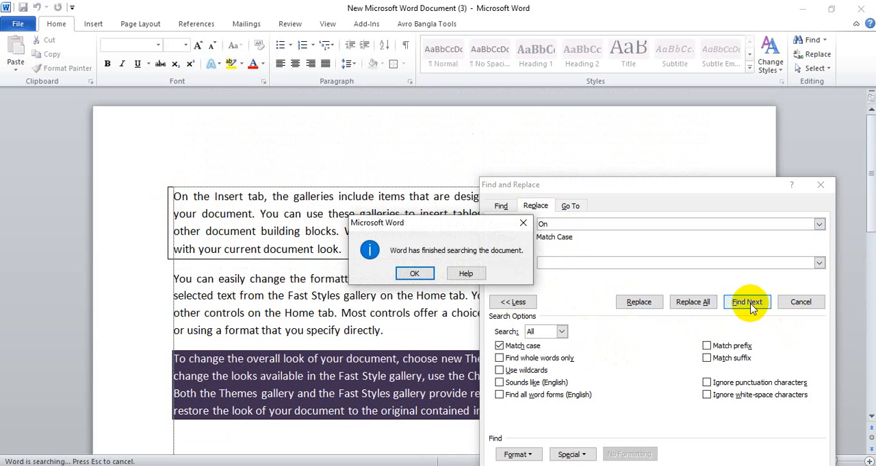
click(408, 272)
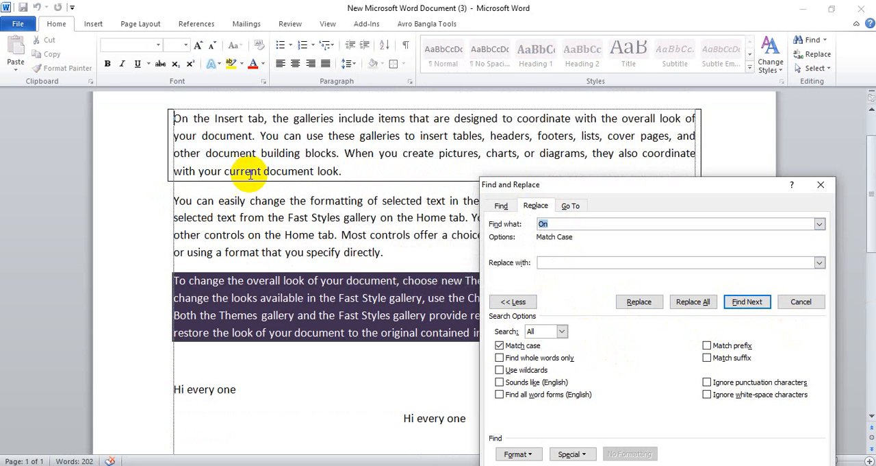
Repeat the case-sensitive search for "On" from the first word of the bordered paragraph until the search ends
click(182, 115)
click(748, 302)
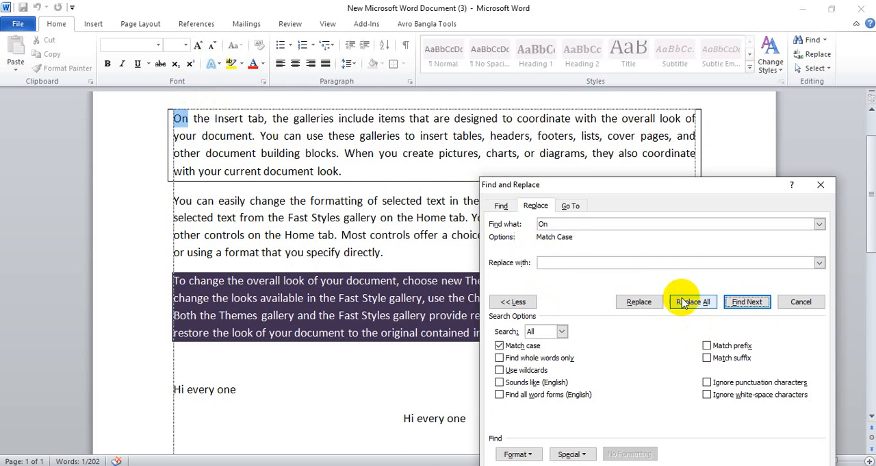
click(748, 302)
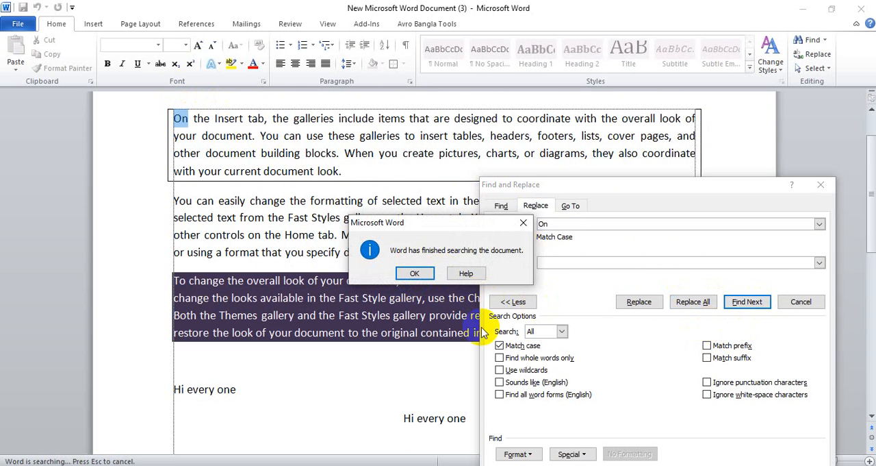
click(404, 273)
Turn off Match case and step through the matches for "On" as far as the right-aligned "Hi every one" line
click(500, 345)
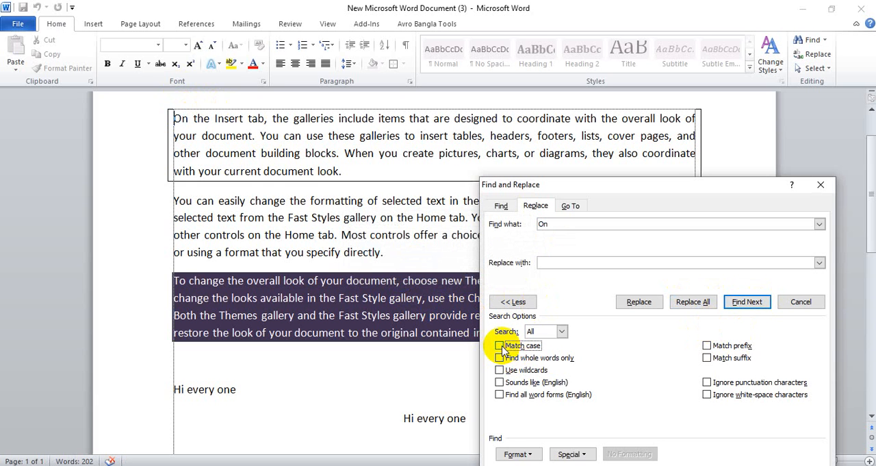
click(740, 306)
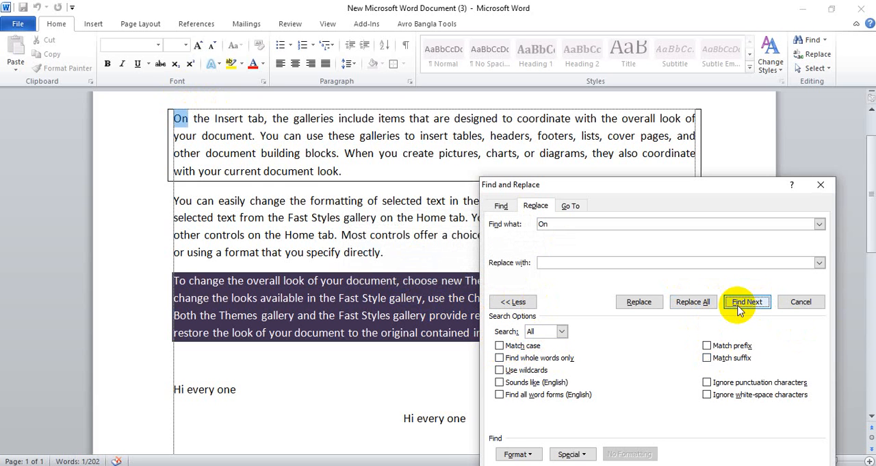
click(741, 307)
click(740, 307)
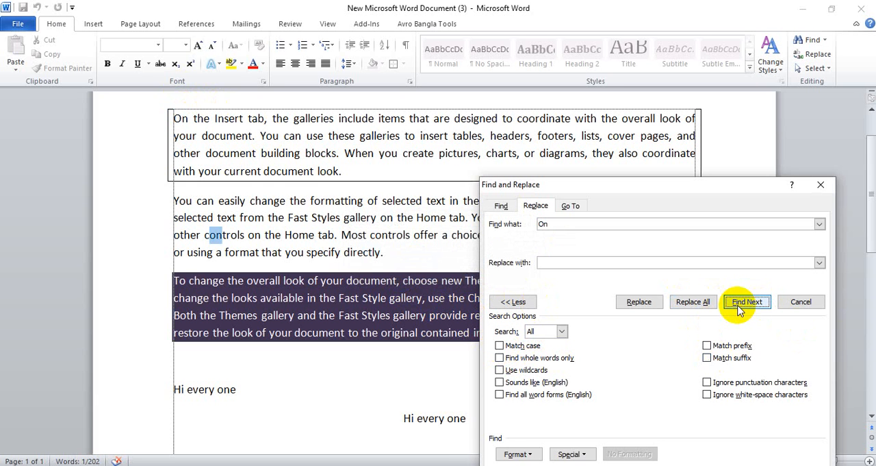
click(741, 307)
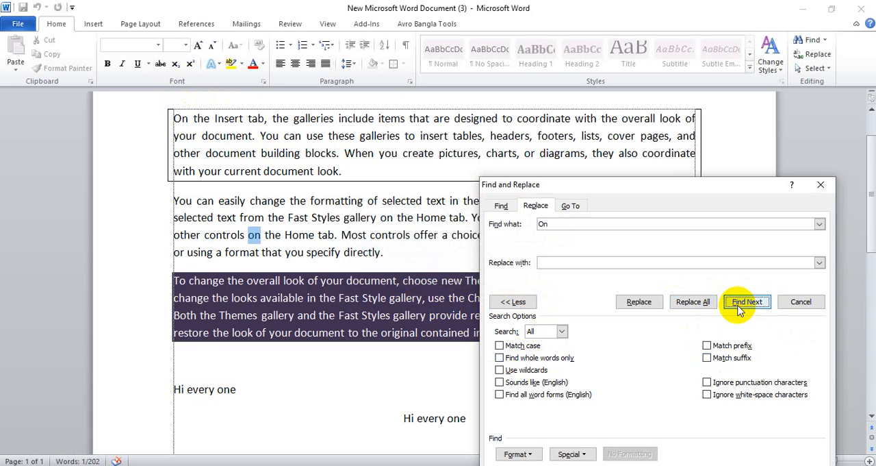
click(741, 307)
click(741, 307)
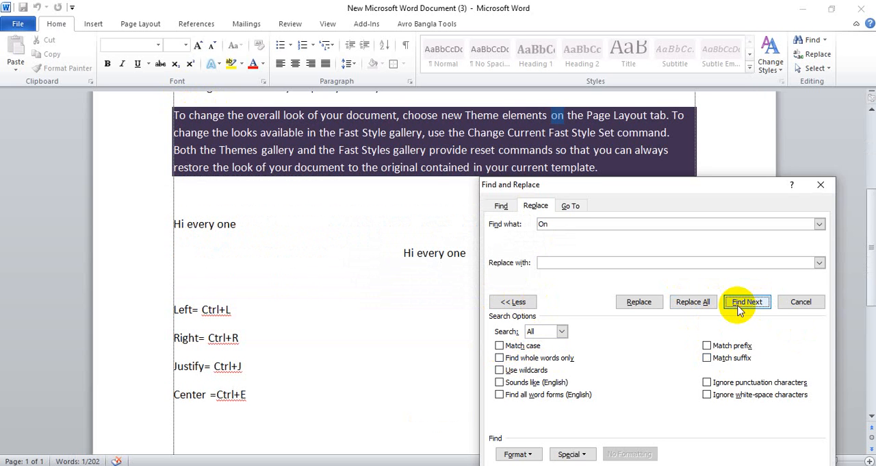
click(741, 307)
click(741, 307)
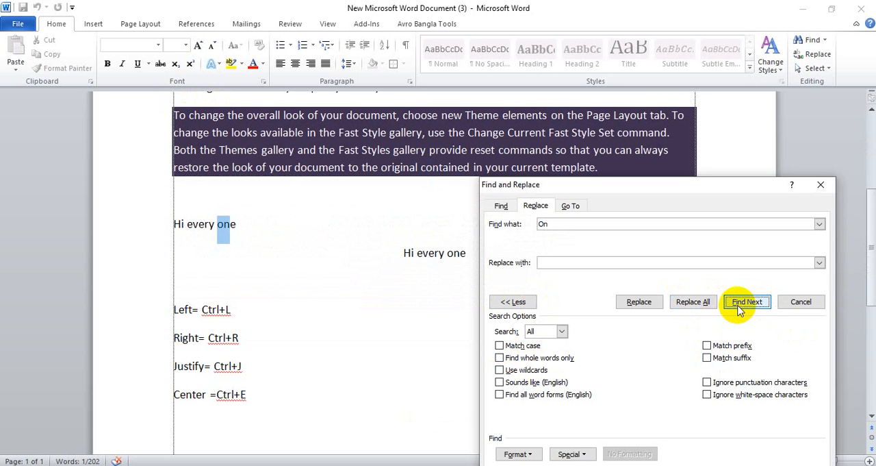
click(741, 307)
click(741, 307)
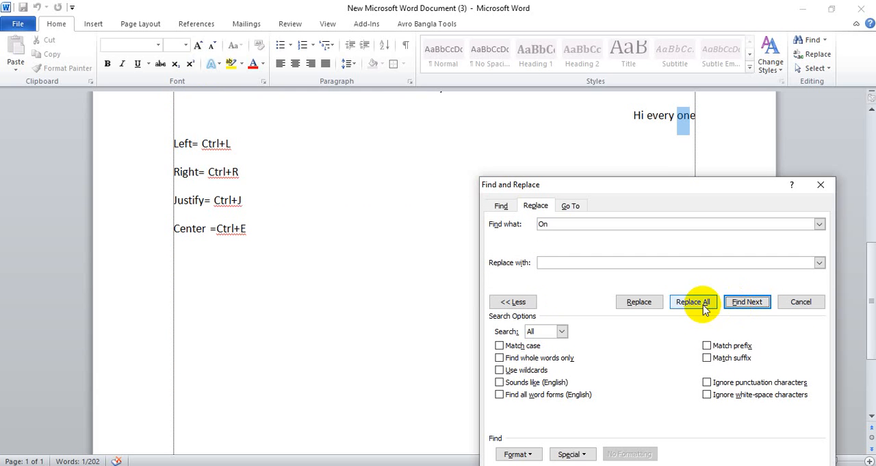
Restrict the search for "On" with Match prefix, and step from the first paragraph's start to "on" in the second paragraph
click(707, 347)
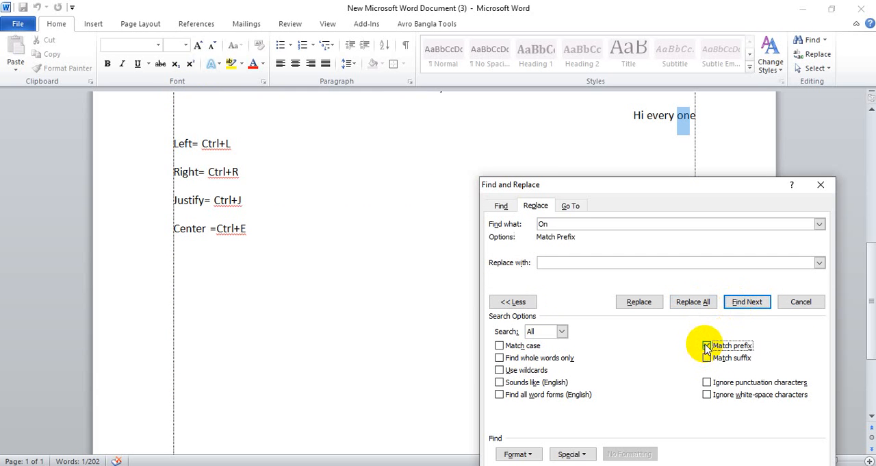
click(738, 304)
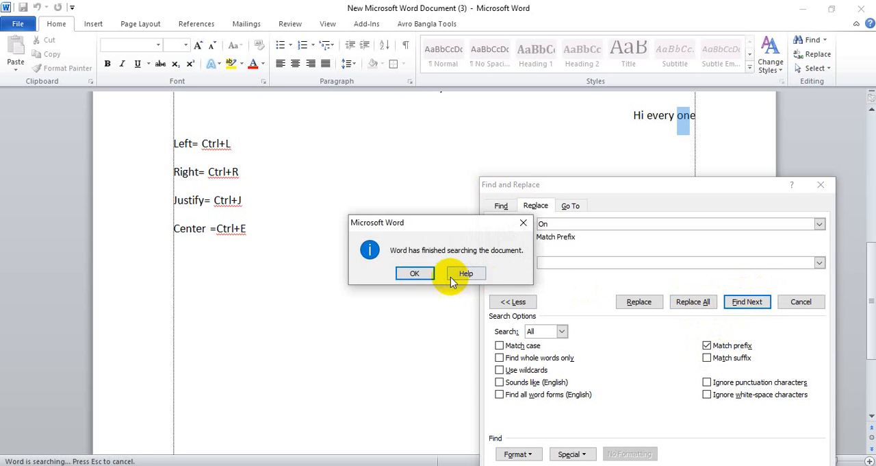
click(417, 273)
click(173, 195)
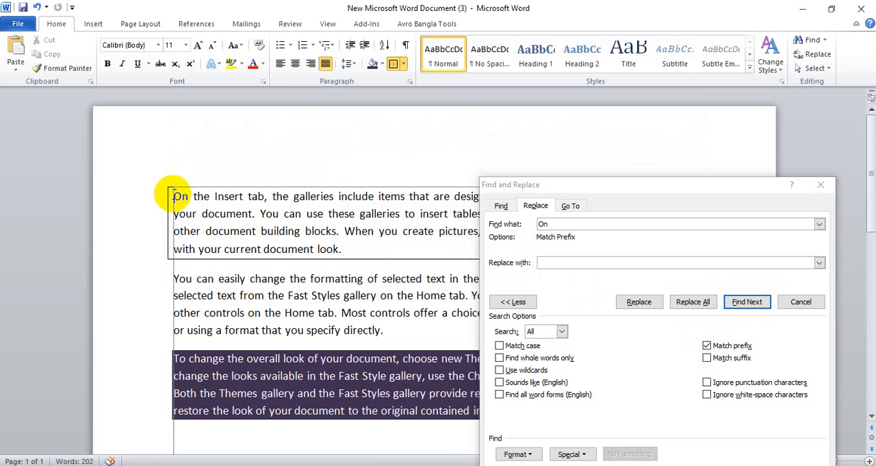
click(748, 302)
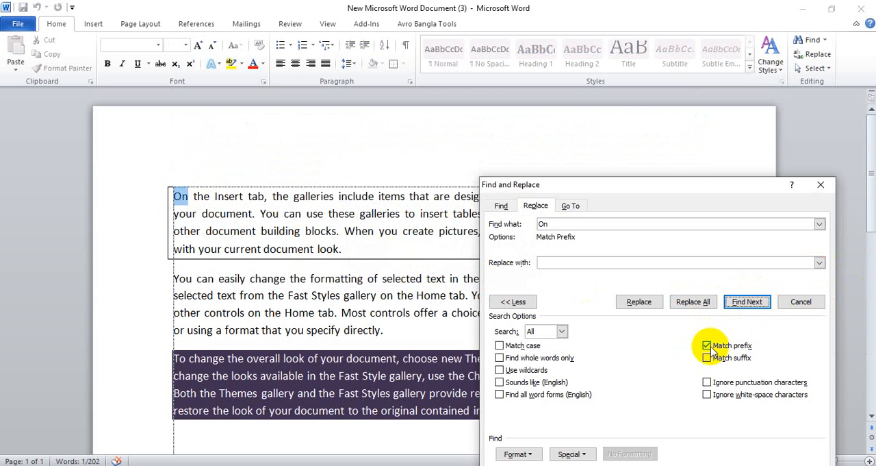
click(747, 306)
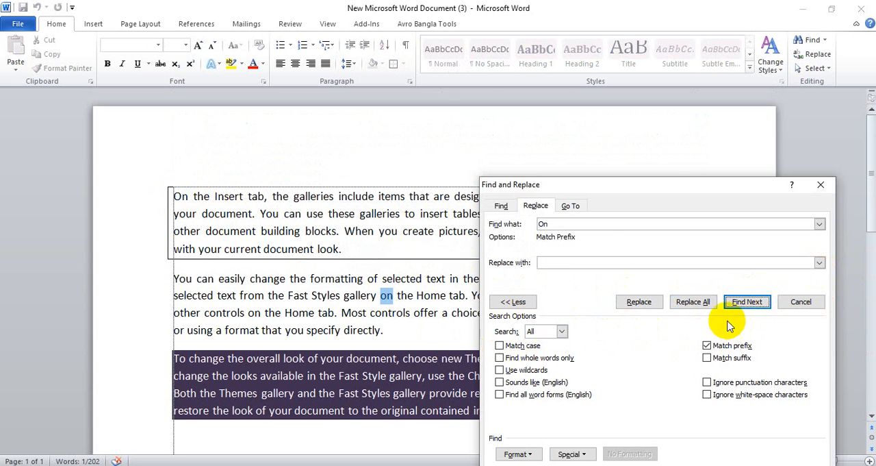
Add Match case to the Match prefix search for "On" and run it from the match in the second paragraph
click(500, 345)
click(743, 303)
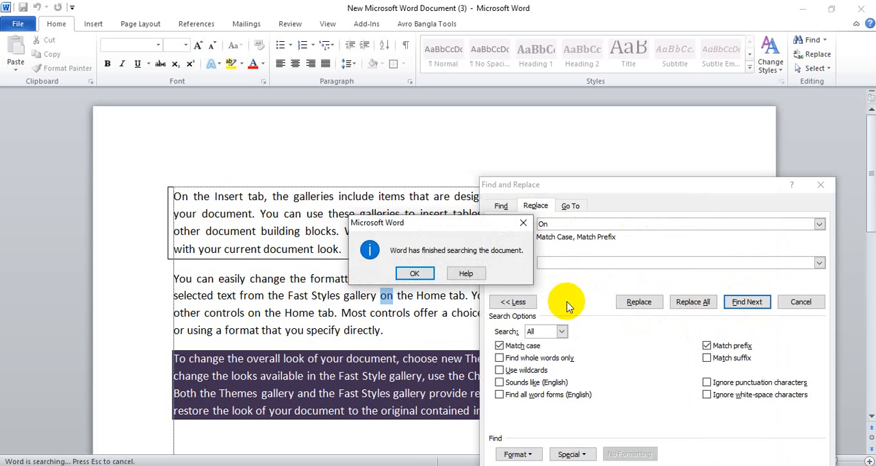
click(415, 272)
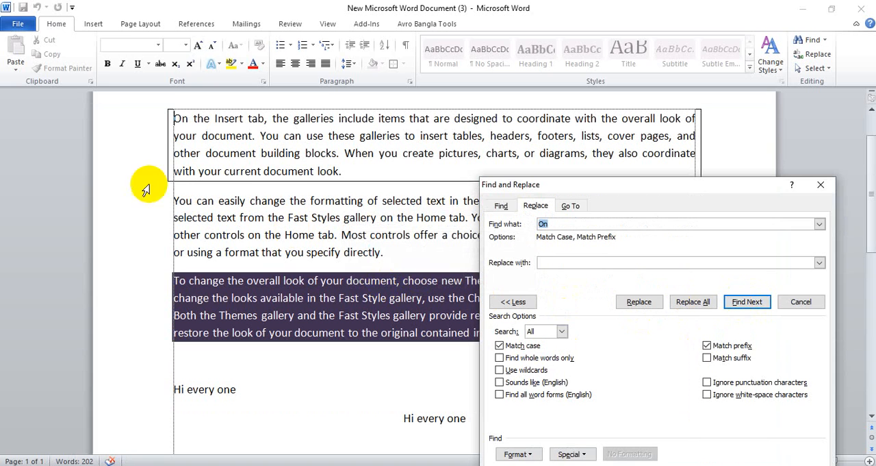
Repeat the case-sensitive prefix search for "On" from the first paragraph's start until the search ends, and close Find and Replace
click(173, 120)
click(748, 301)
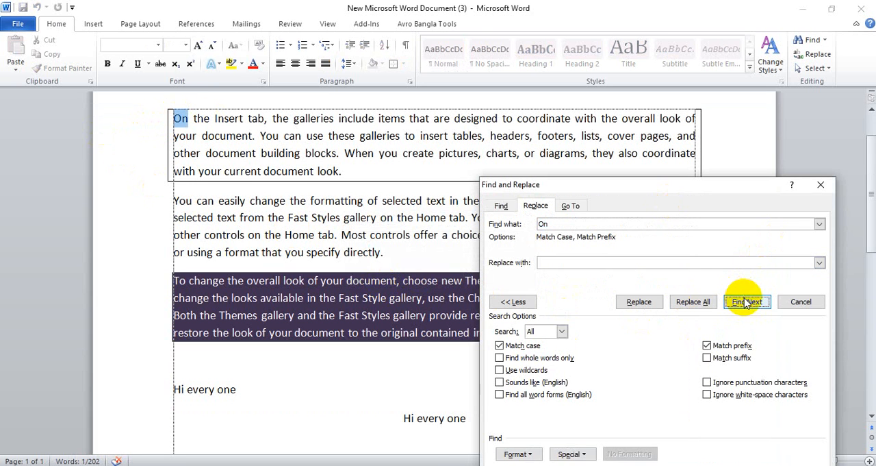
click(748, 301)
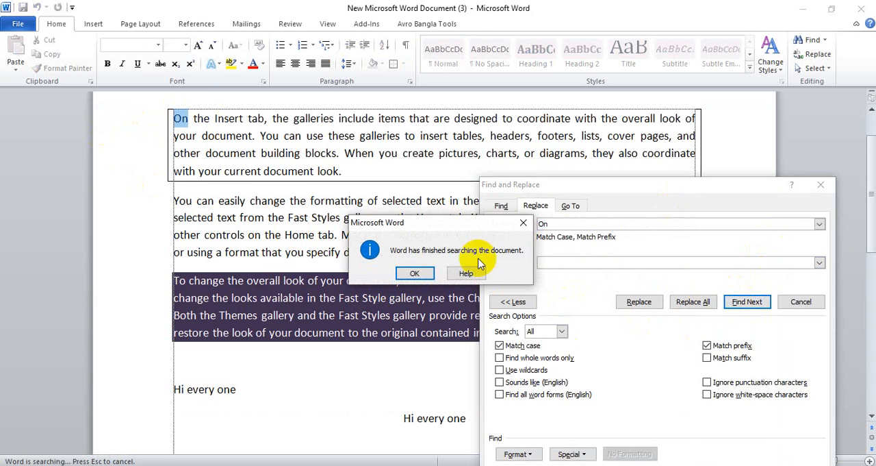
key(Return)
click(815, 180)
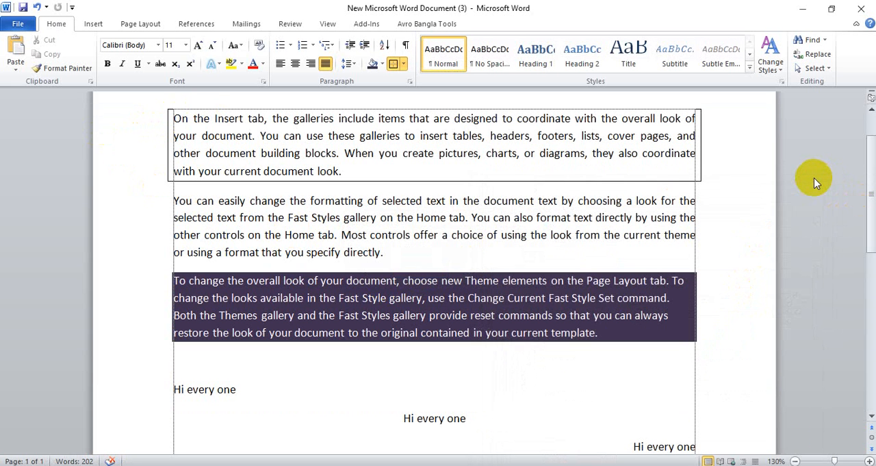
Delete all of the document's content, leaving an empty page
scroll(576, 273, down, 3)
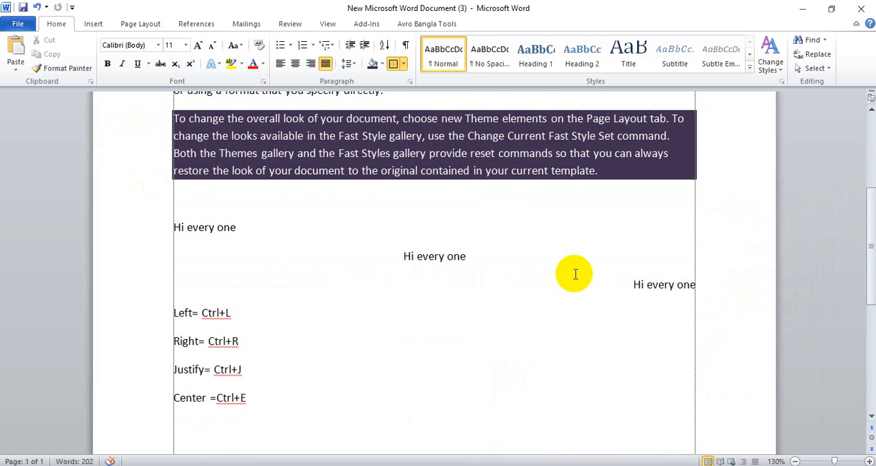
scroll(576, 274, up, 3)
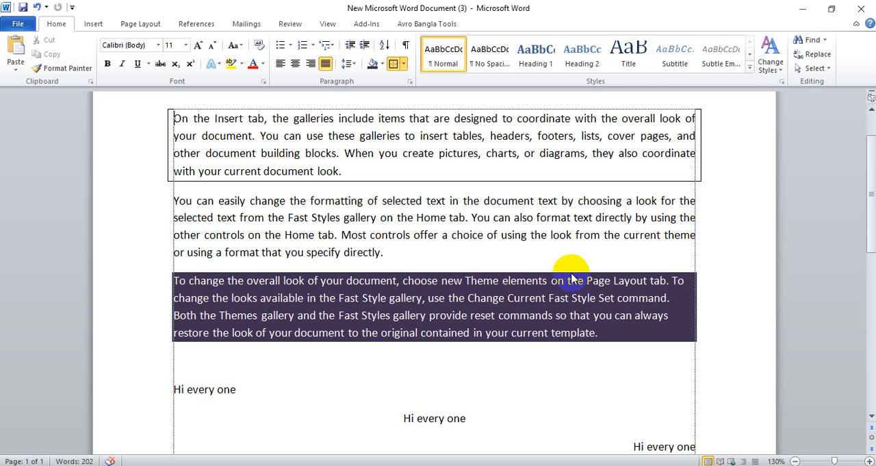
click(93, 24)
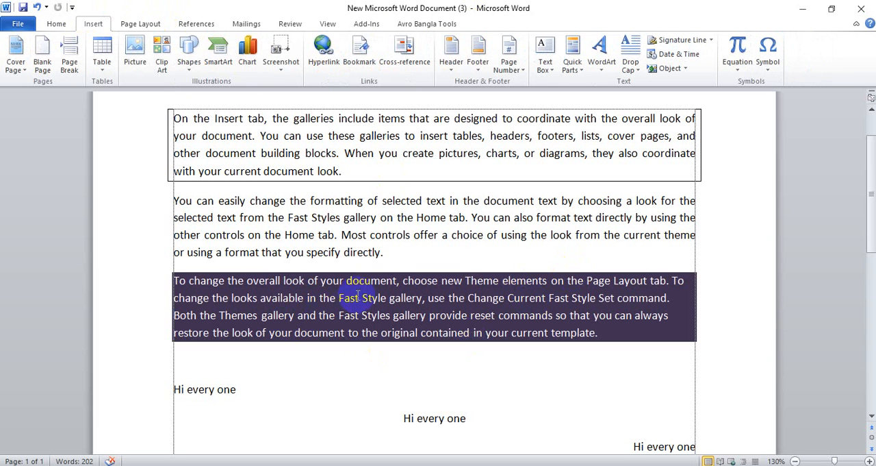
scroll(346, 291, up, 2)
key(ctrl+a)
key(Delete)
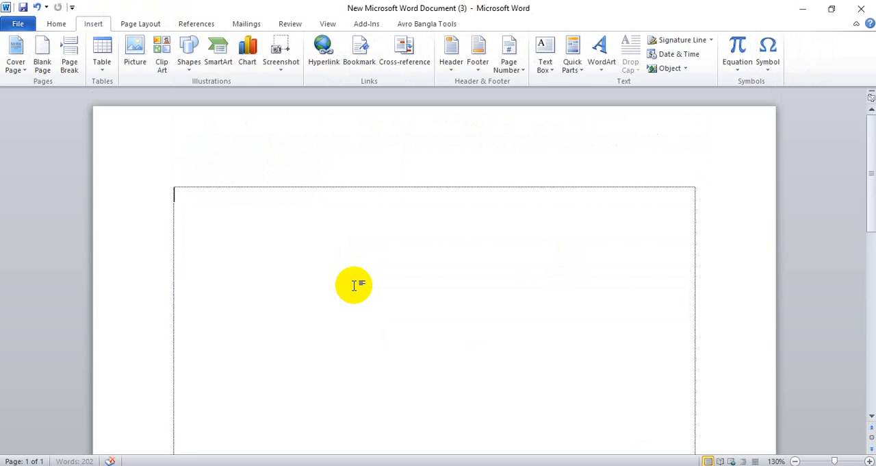
Insert the built-in Cubicles cover page into the empty document
click(15, 69)
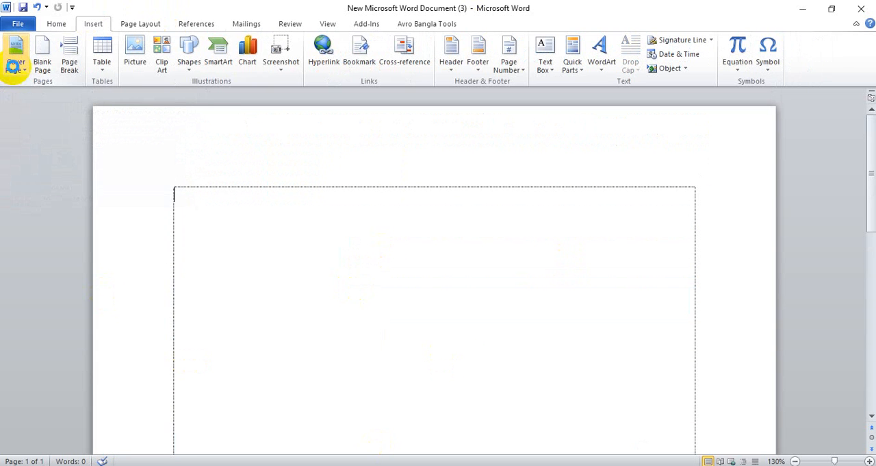
click(15, 68)
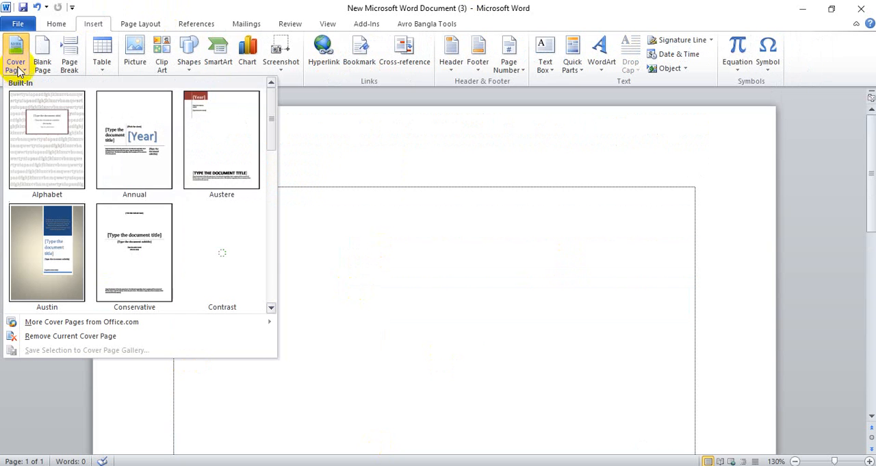
drag(272, 129, 276, 178)
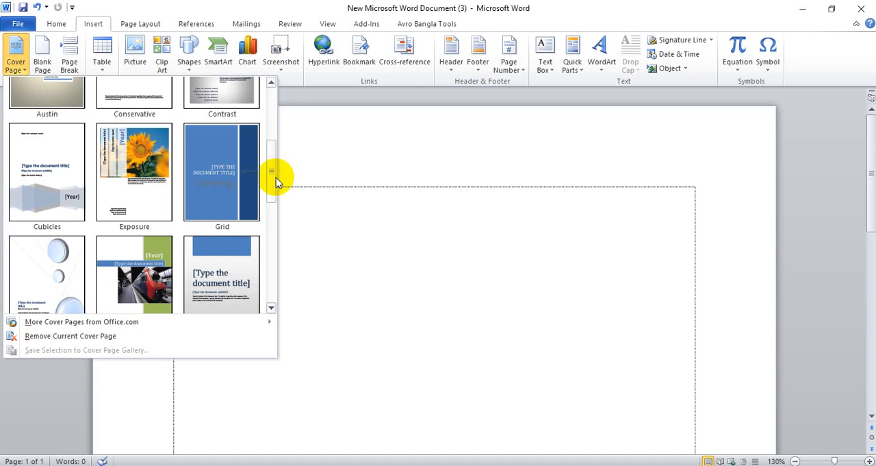
click(52, 198)
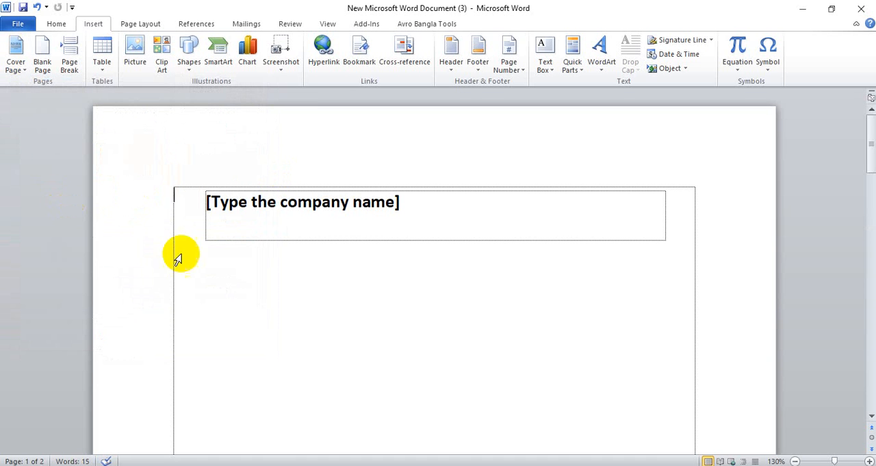
Examine the Cubicles cover page and its title, subtitle, author and year placeholders
scroll(319, 288, down, 4)
scroll(319, 287, down, 7)
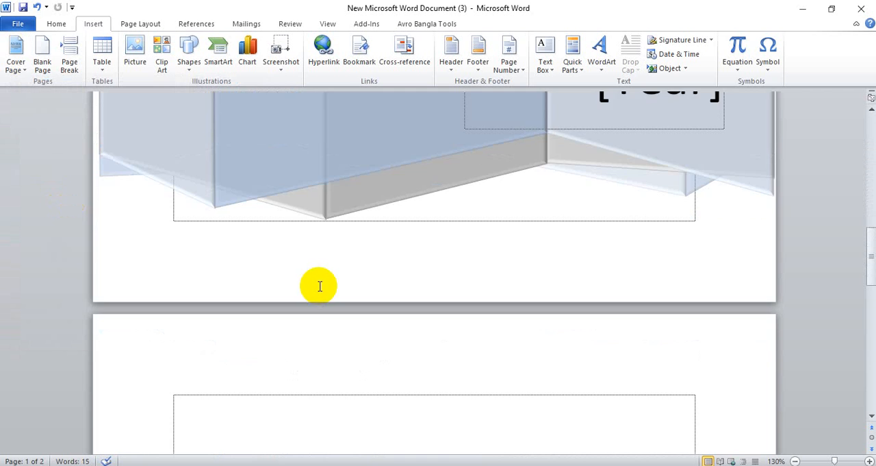
scroll(320, 286, up, 10)
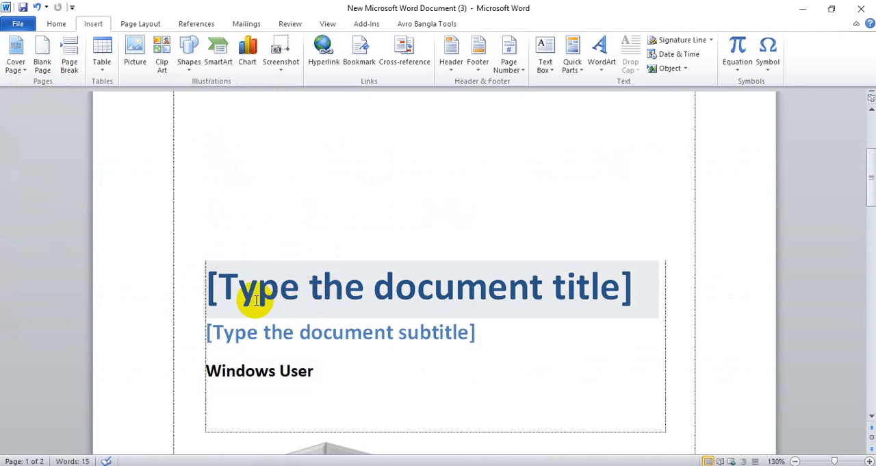
click(248, 298)
click(231, 336)
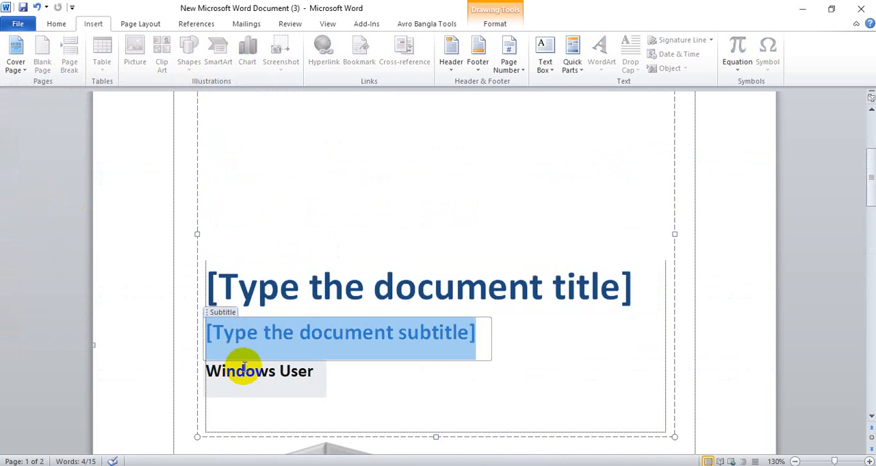
click(240, 373)
scroll(239, 372, down, 6)
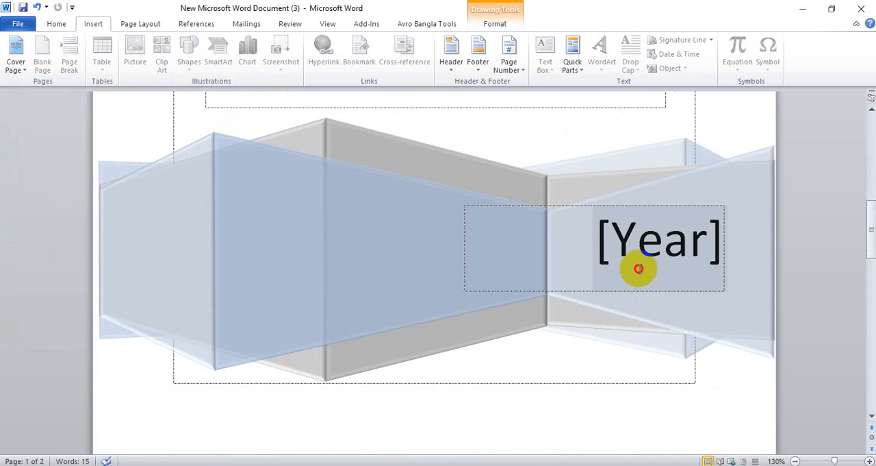
scroll(628, 268, down, 4)
click(307, 382)
scroll(307, 381, up, 10)
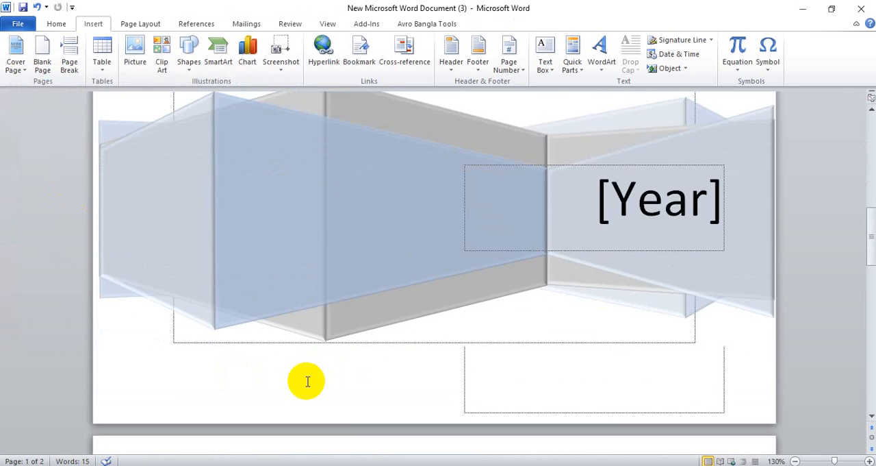
scroll(305, 377, up, 4)
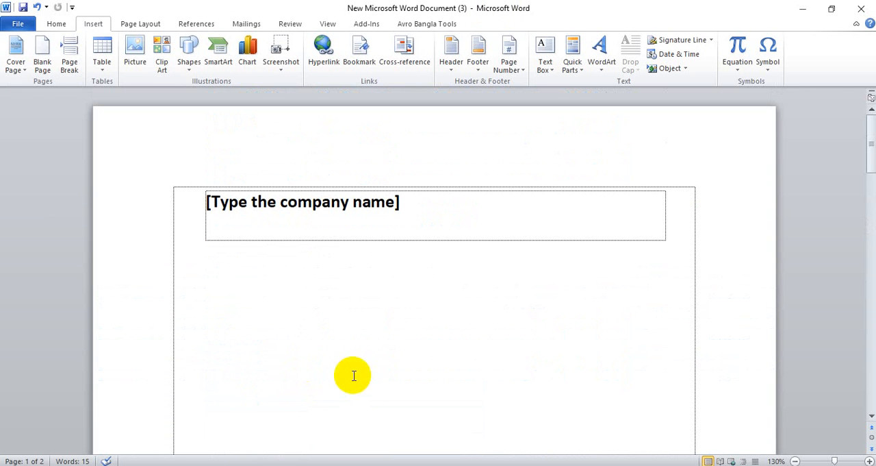
Replace the current cover page with the built-in Contrast design and select its title placeholder
click(15, 63)
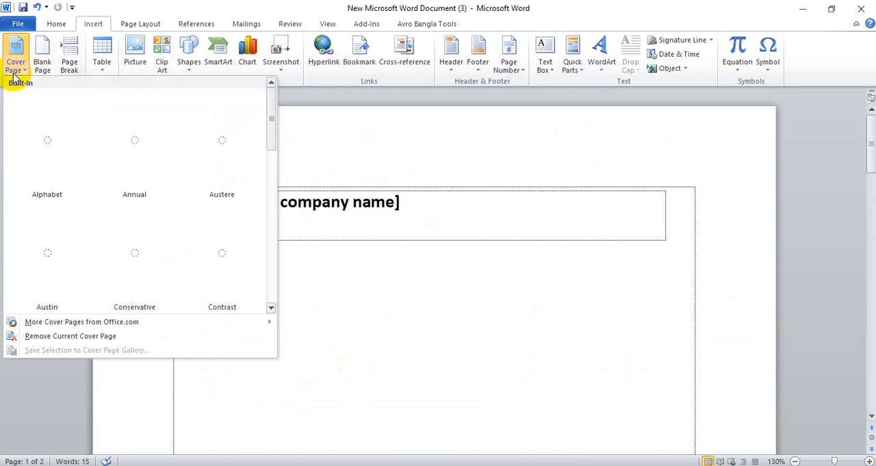
click(221, 239)
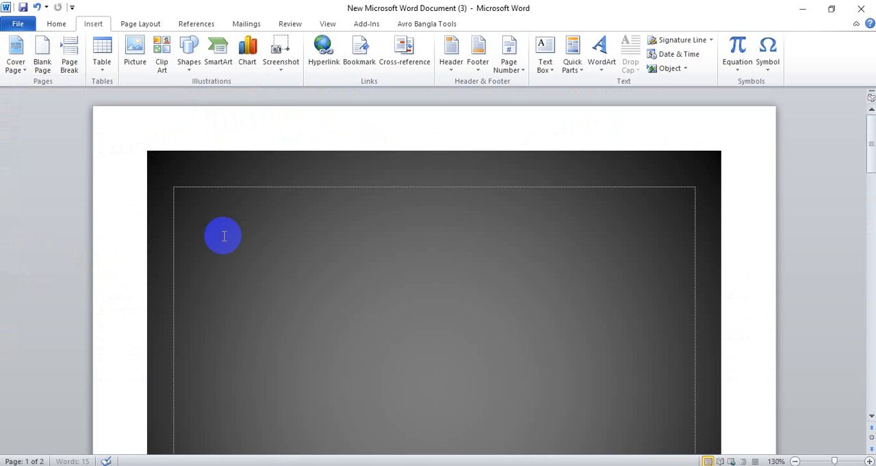
scroll(582, 258, down, 5)
ctrl+scroll(582, 259, down, 4)
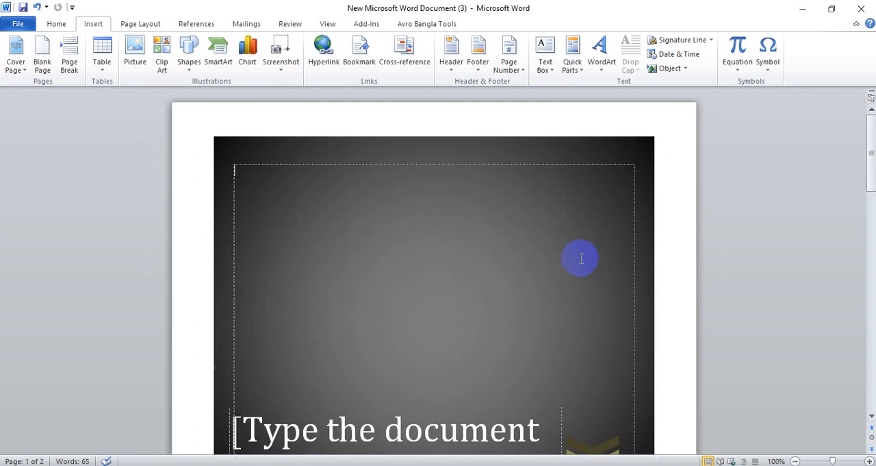
scroll(581, 258, down, 3)
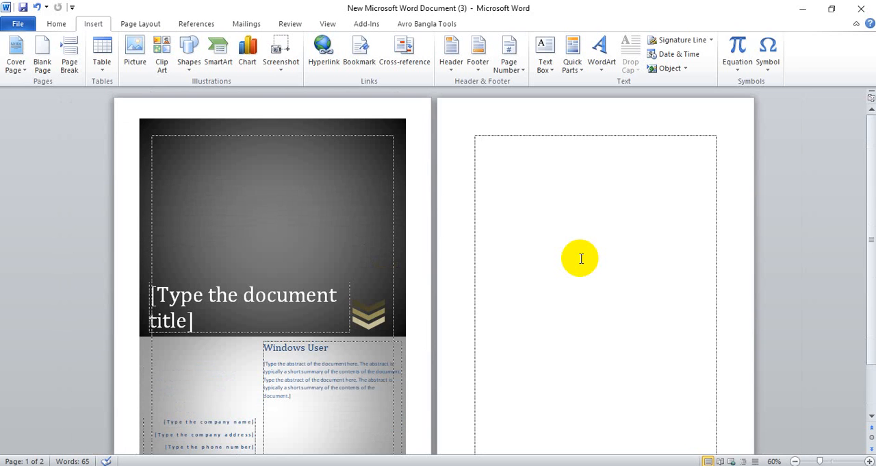
click(362, 245)
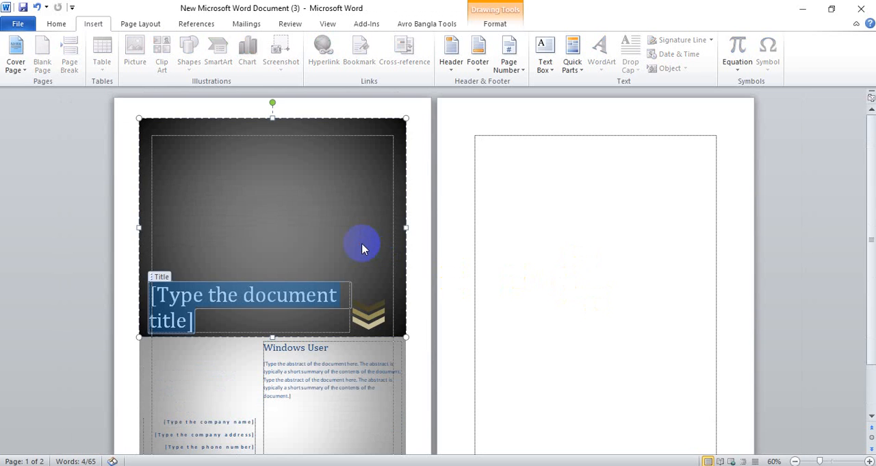
Insert a blank page at the start of the empty page following the cover page
click(518, 232)
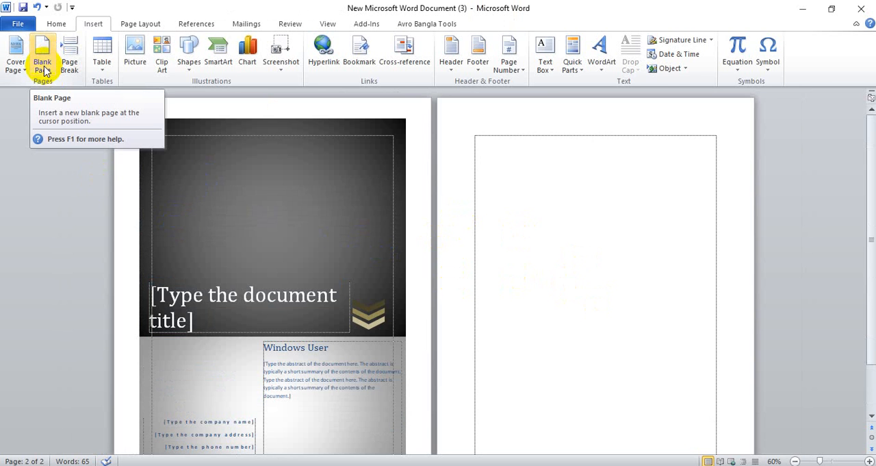
scroll(83, 77, down, 2)
scroll(494, 205, down, 3)
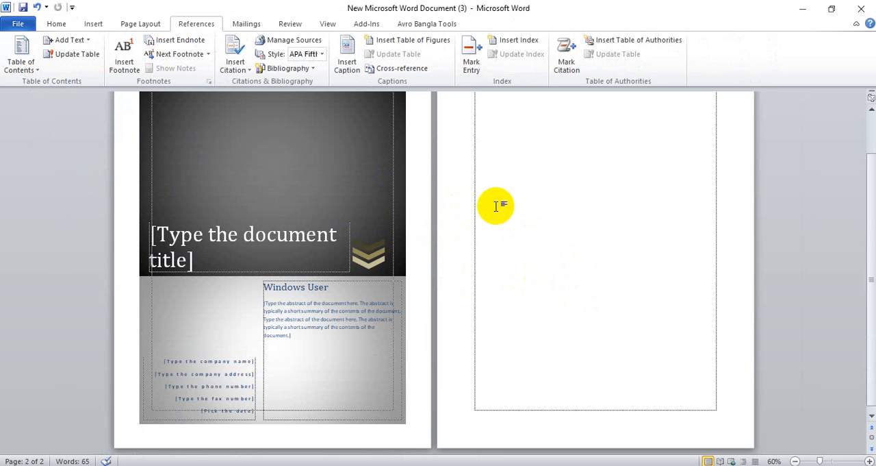
scroll(507, 207, up, 3)
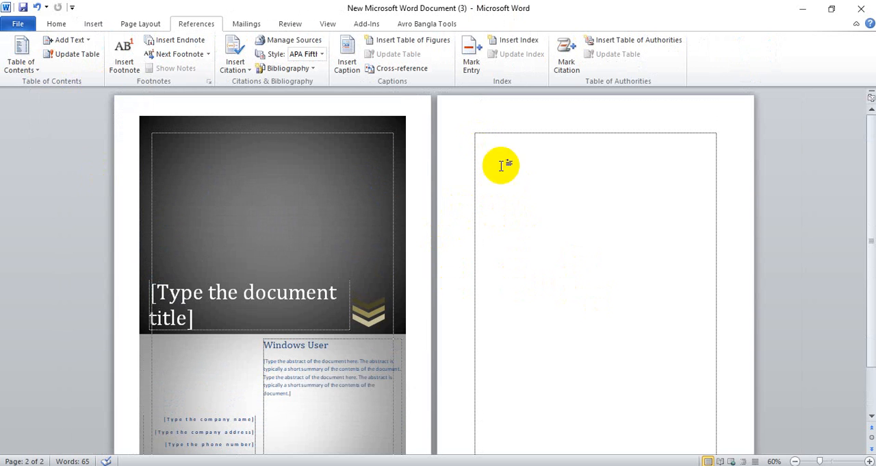
click(92, 23)
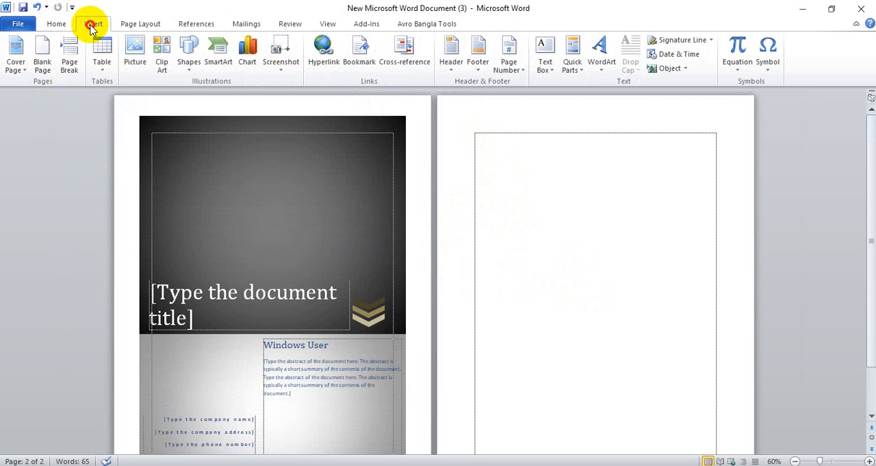
click(41, 67)
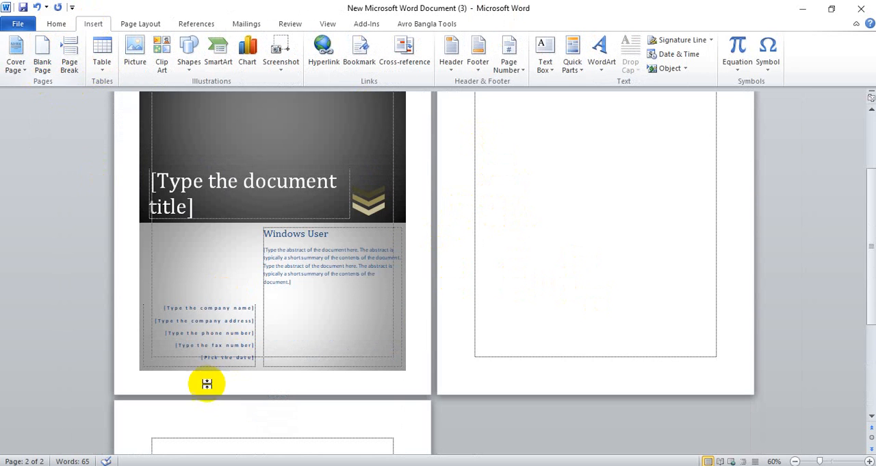
Insert seven more blank pages at the end of the document
scroll(231, 373, down, 2)
scroll(231, 370, down, 1)
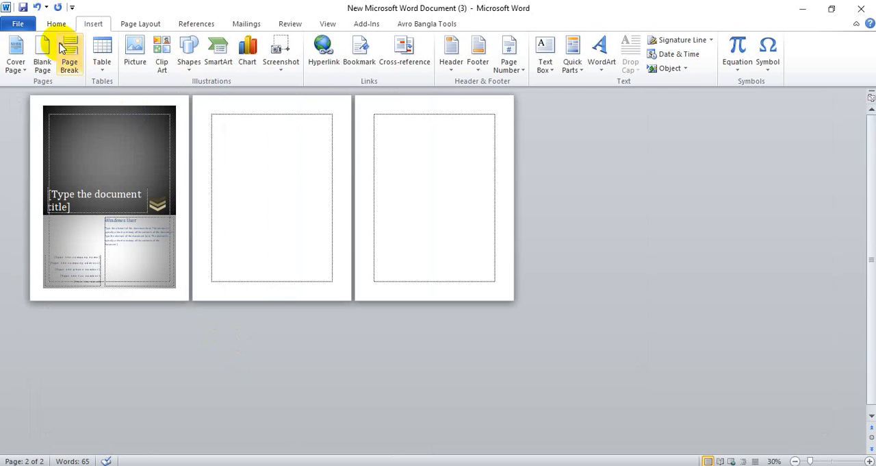
click(40, 72)
click(39, 71)
click(39, 71)
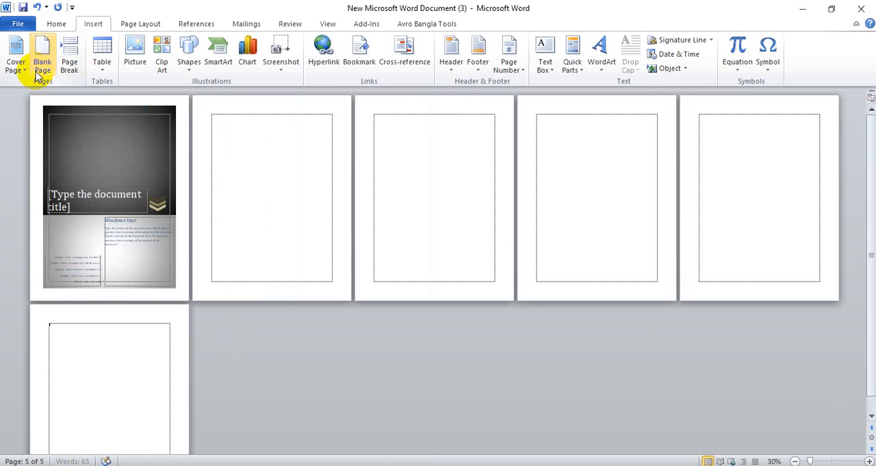
click(39, 72)
click(39, 71)
click(39, 71)
click(39, 72)
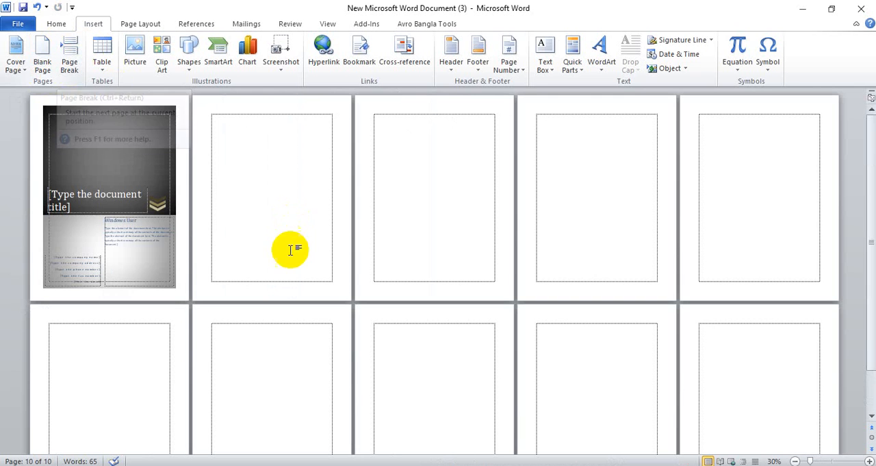
Generate sample paragraphs with =rand() on the page directly after the cover page
ctrl+scroll(280, 279, up, 5)
scroll(276, 268, up, 13)
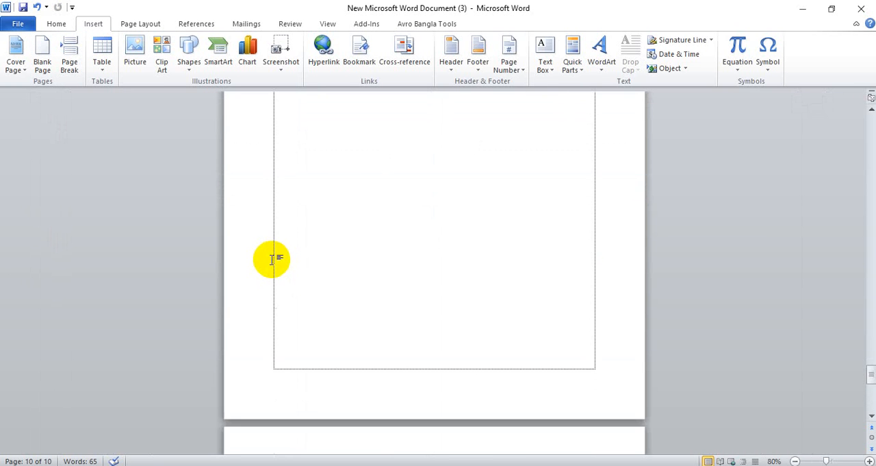
drag(871, 370, 872, 122)
scroll(430, 283, down, 9)
scroll(431, 281, down, 3)
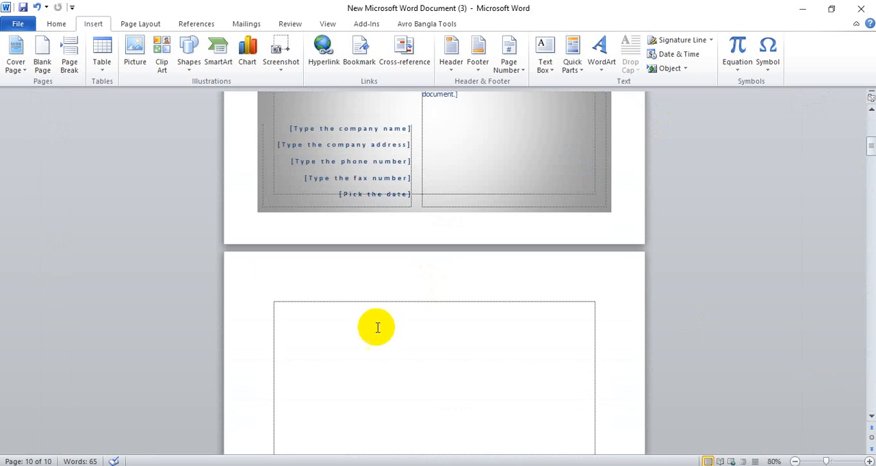
click(378, 327)
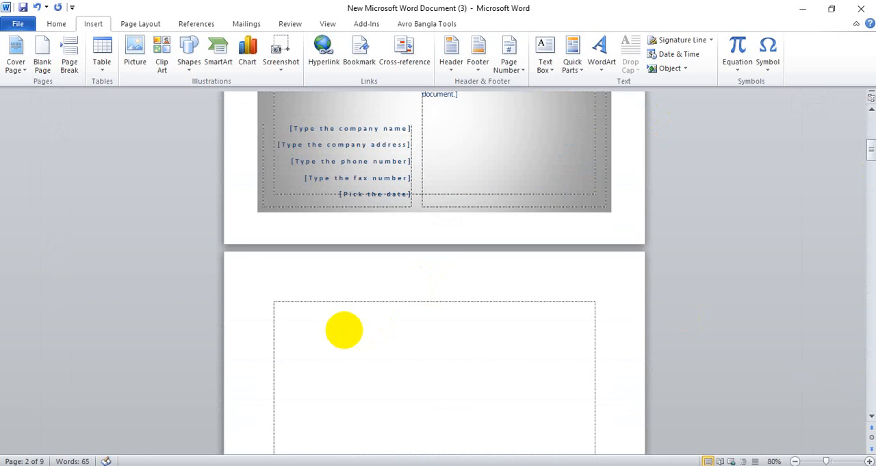
text(=r)
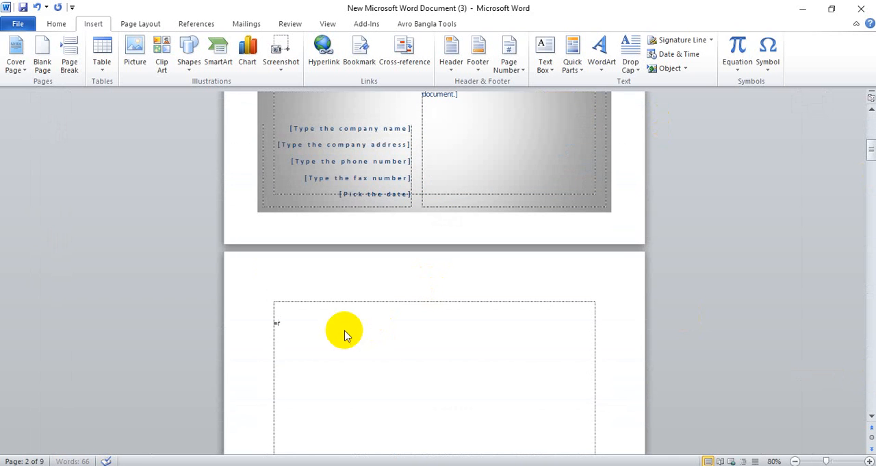
text(and())
key(Return)
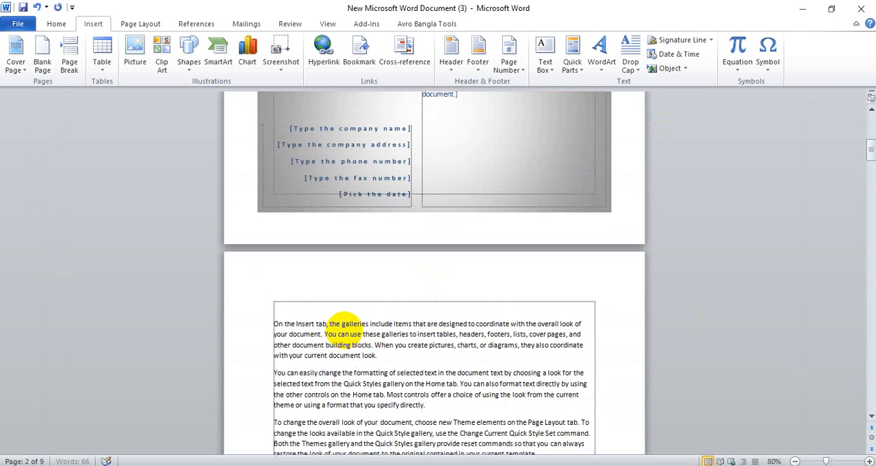
Insert a page break after the first sample paragraph, moving the remaining paragraphs to the following page
ctrl+scroll(376, 345, up, 2)
ctrl+scroll(377, 347, down, 6)
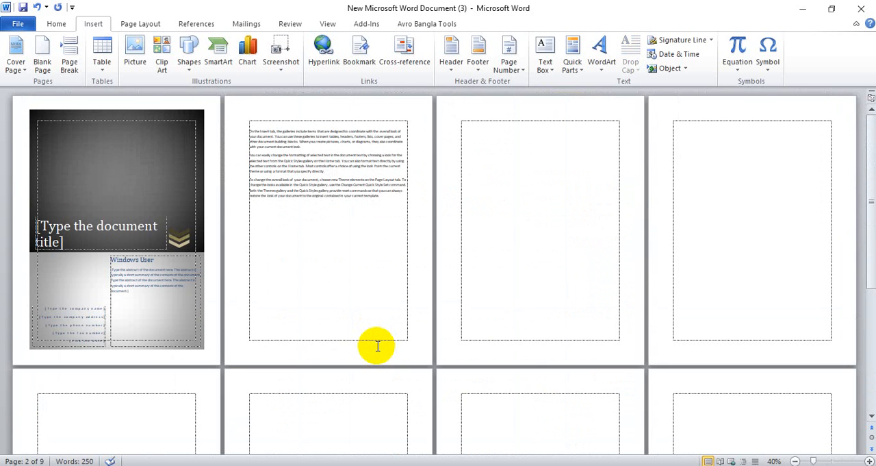
click(307, 142)
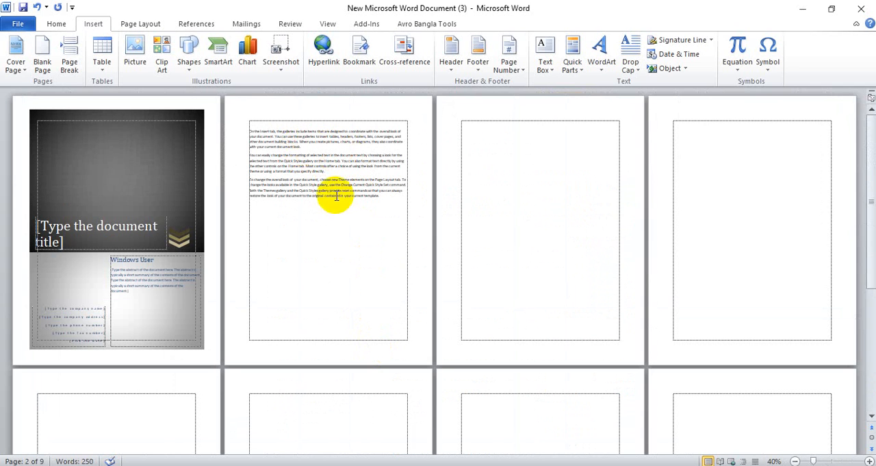
click(69, 66)
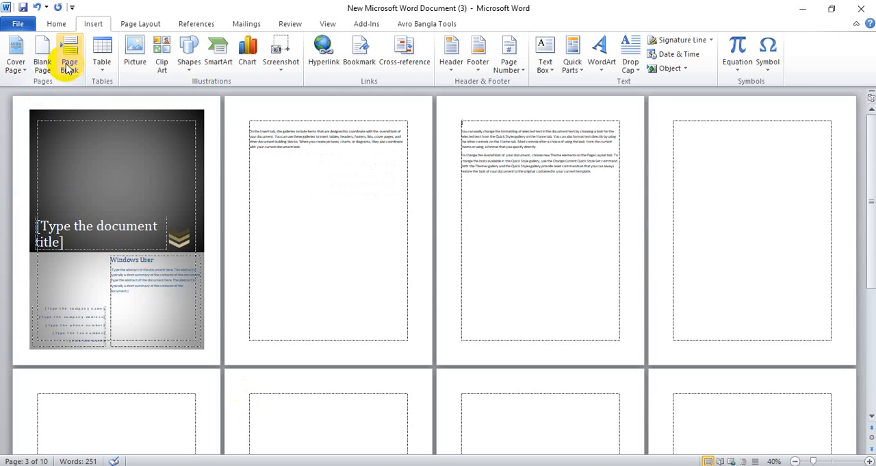
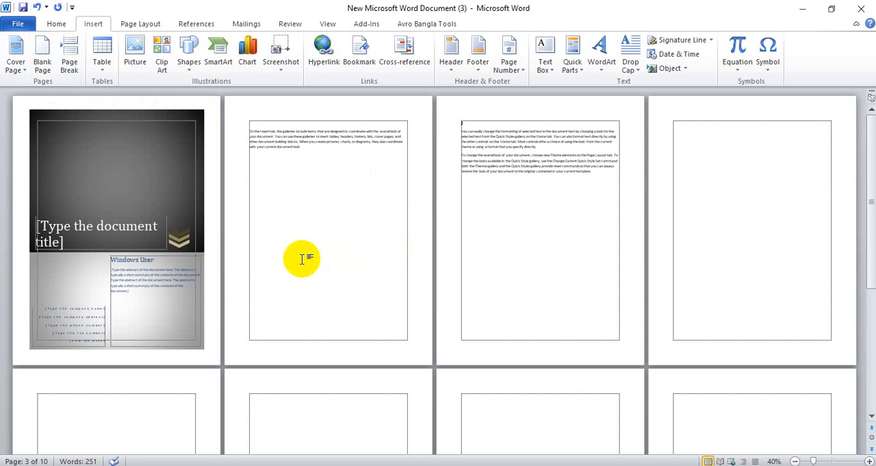
Add the word Hello on a new line below the sample paragraphs on page 3
scroll(297, 253, up, 6)
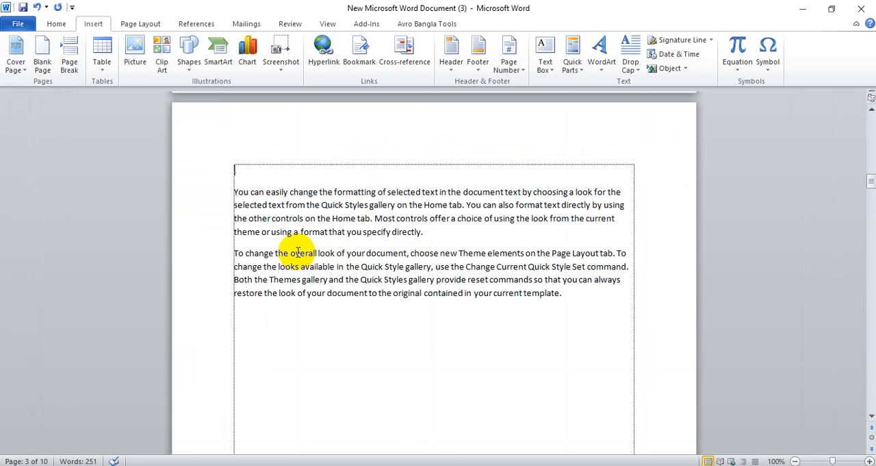
scroll(299, 249, down, 3)
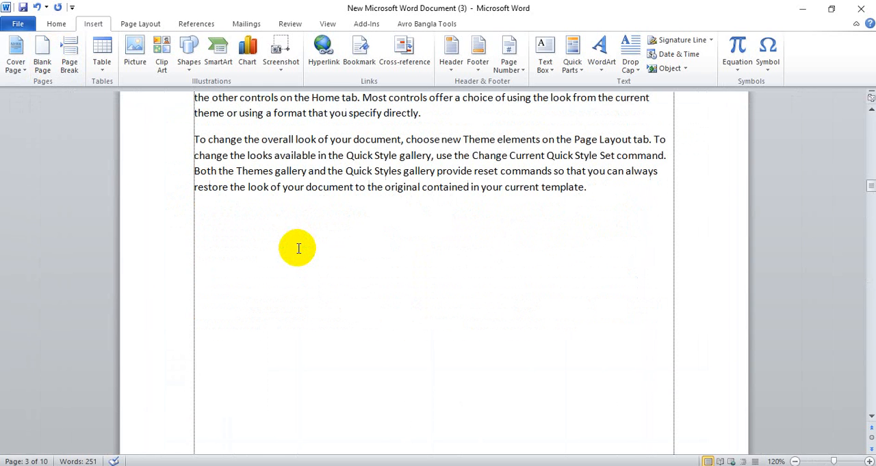
click(293, 245)
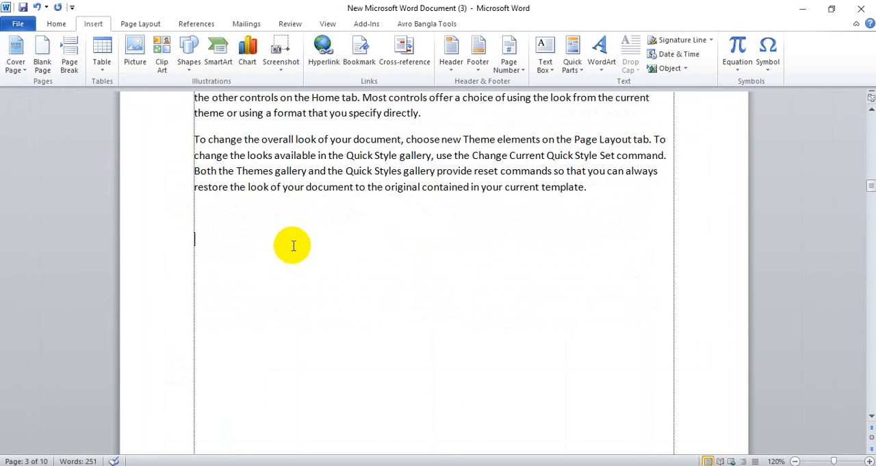
text(Hello)
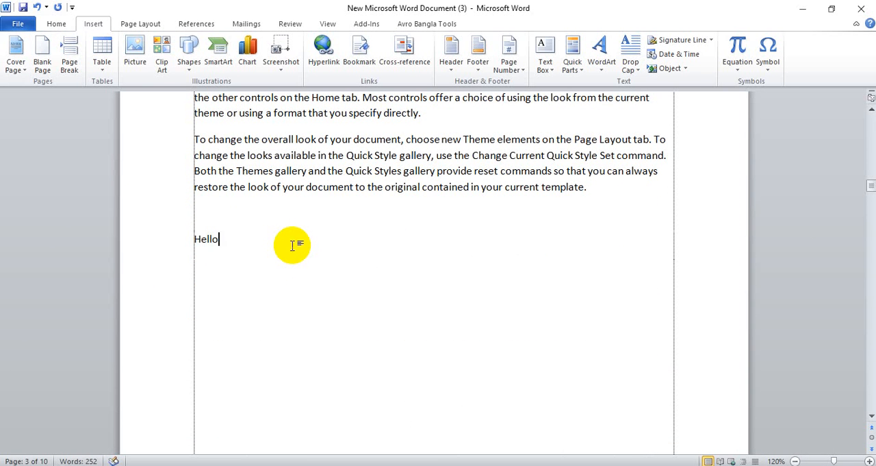
Enlarge the word Hello to a very large font size so that it spans about half the text width
drag(219, 239, 196, 240)
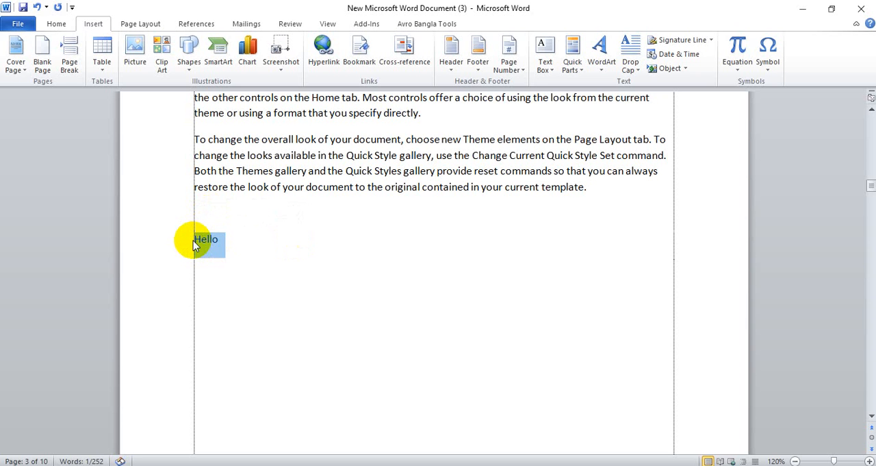
key(ctrl+bracketright)
key(ctrl+bracketright)
key(ctrl+bracketright)
key(ctrl+bracketright)
key(ctrl+bracketright)
key(ctrl+bracketright)
key(ctrl+bracketright)
key(ctrl+bracketright)
key(ctrl+bracketright)
key(ctrl+bracketright)
key(ctrl+bracketright)
key(ctrl+bracketright)
key(ctrl+bracketright)
key(ctrl+bracketright)
key(ctrl+bracketright)
key(ctrl+bracketright)
key(ctrl+bracketright)
key(ctrl+bracketright)
key(ctrl+bracketright)
key(ctrl+bracketright)
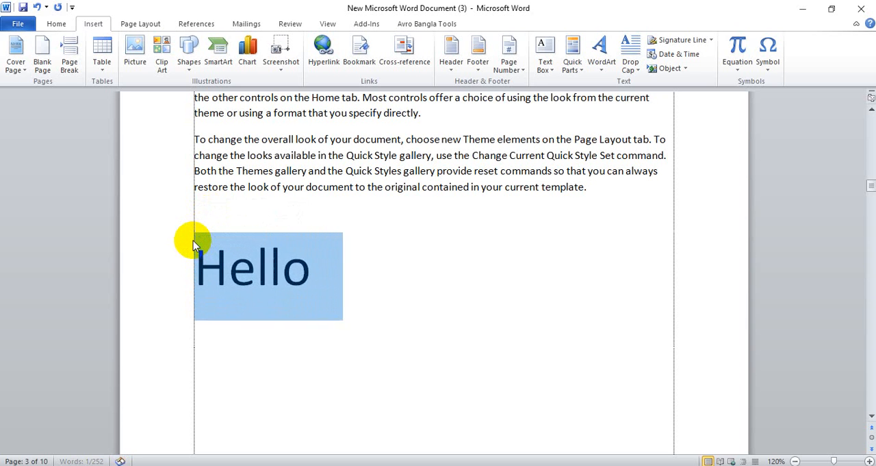
key(ctrl+bracketright)
key(ctrl+bracketright)
key(ctrl+bracketright)
key(ctrl+bracketright)
key(ctrl+bracketright)
key(ctrl+bracketright)
key(ctrl+bracketright)
key(ctrl+bracketright)
key(ctrl+bracketright)
key(ctrl+bracketright)
key(ctrl+bracketright)
key(ctrl+bracketright)
key(ctrl+bracketright)
key(ctrl+bracketright)
key(ctrl+bracketright)
key(ctrl+bracketright)
key(ctrl+bracketright)
key(ctrl+bracketright)
key(ctrl+bracketright)
key(ctrl+bracketright)
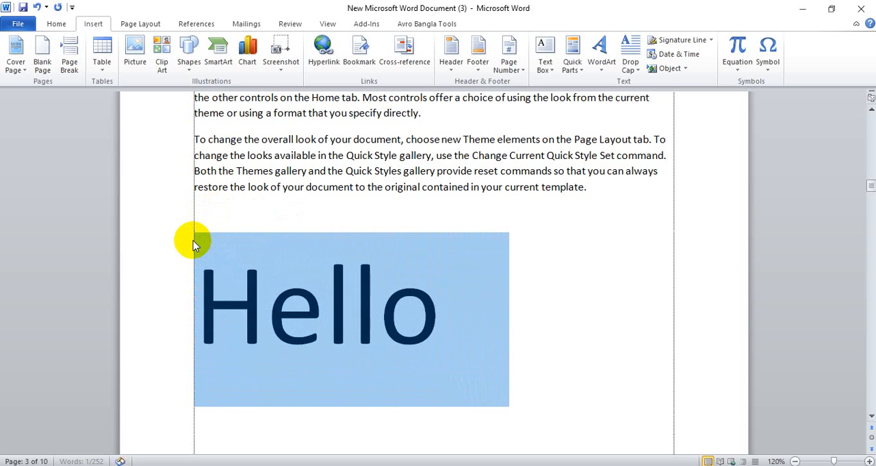
key(ctrl+bracketright)
click(593, 257)
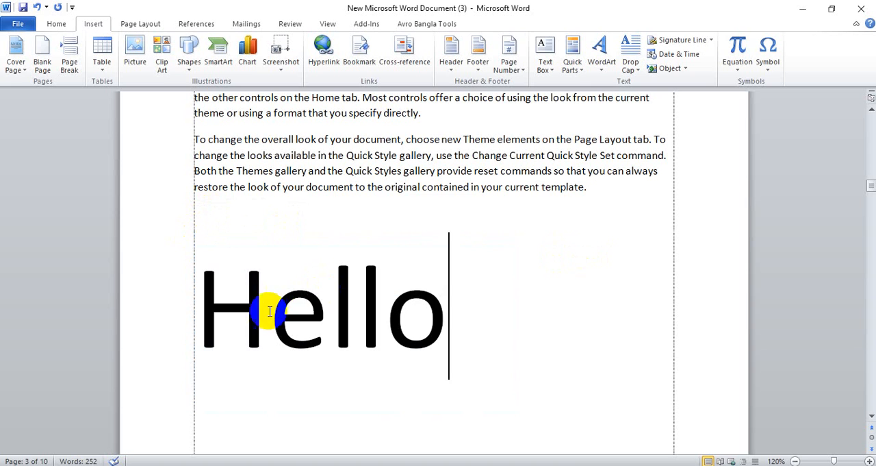
Place the cursor between the two l's of Hello, delete the first l and restore it
click(322, 315)
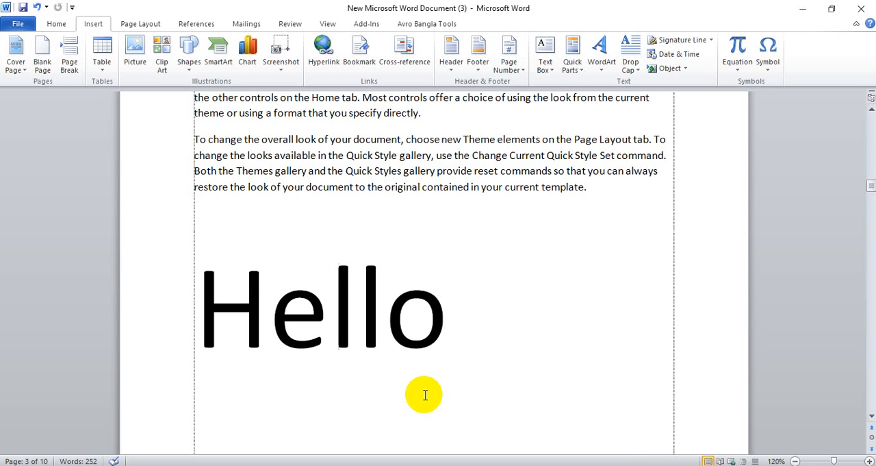
key(Right)
key(BackSpace)
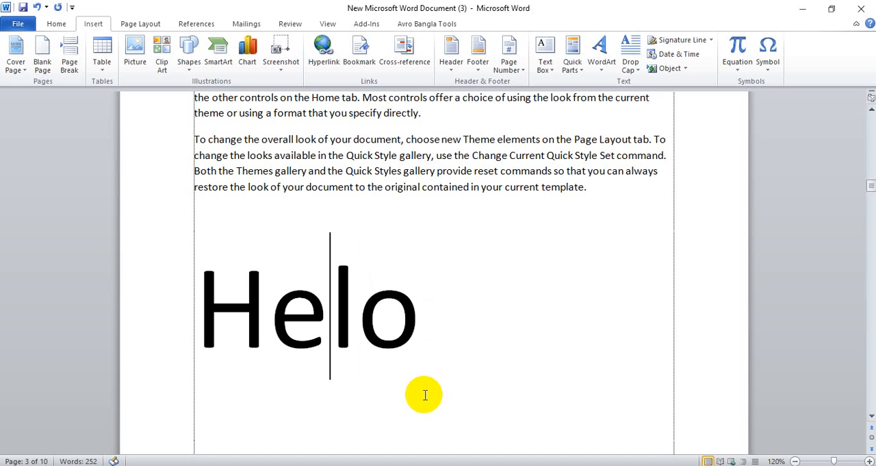
text(l)
Move the cursor around the first l of Hello, highlight that letter and clear the selection
key(Left)
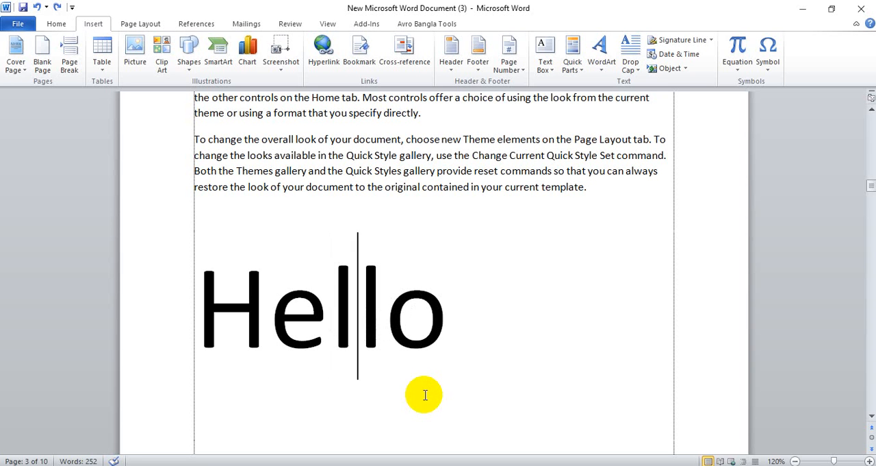
key(Left)
key(Right)
key(Left)
key(shift+Right)
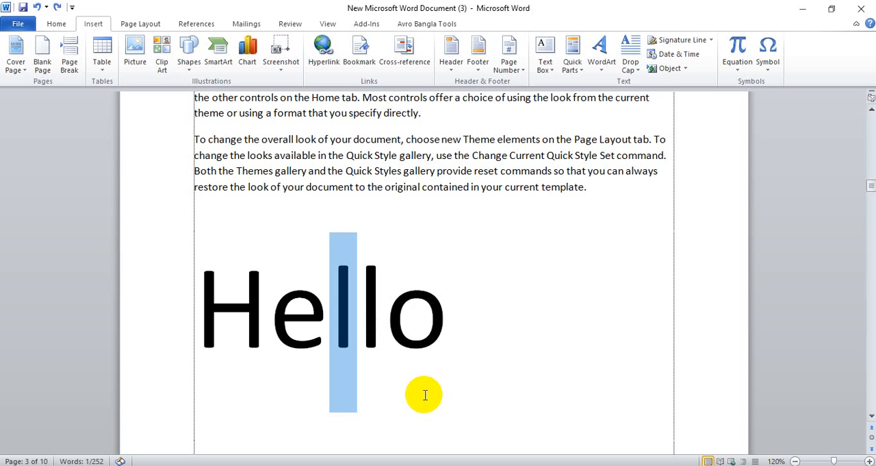
key(shift+Left)
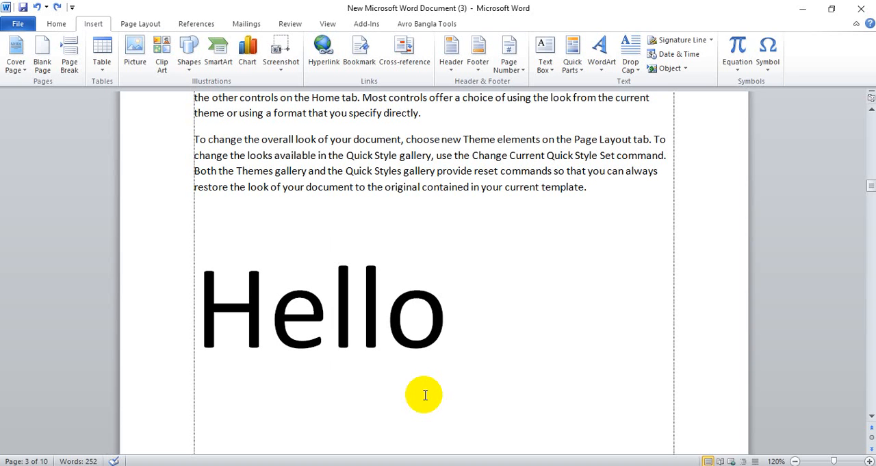
Delete an l and the preceding e of Hello in separate attempts, undoing each deletion
key(BackSpace)
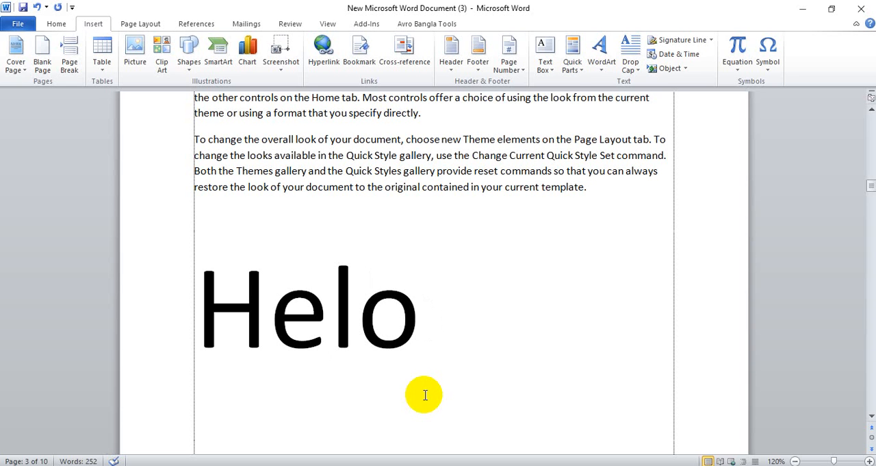
key(ctrl+z)
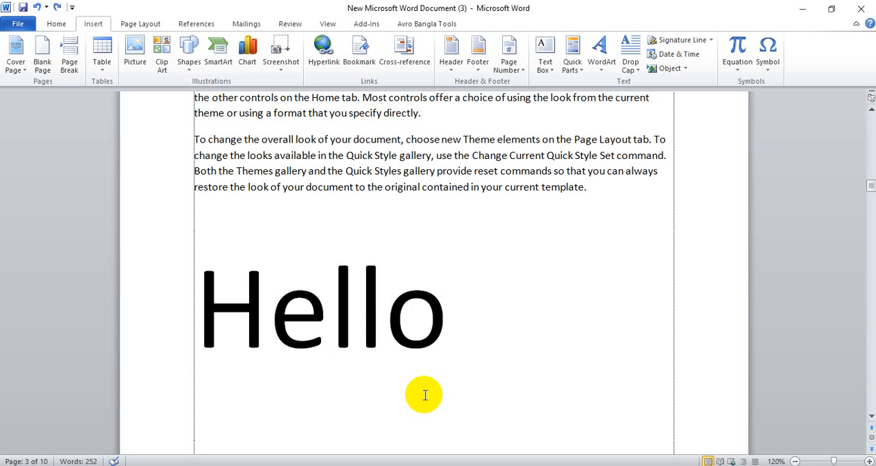
key(Delete)
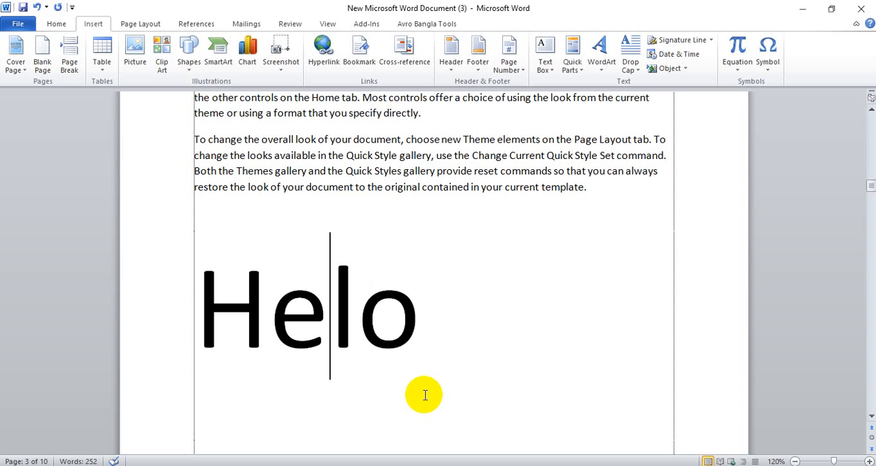
key(ctrl+z)
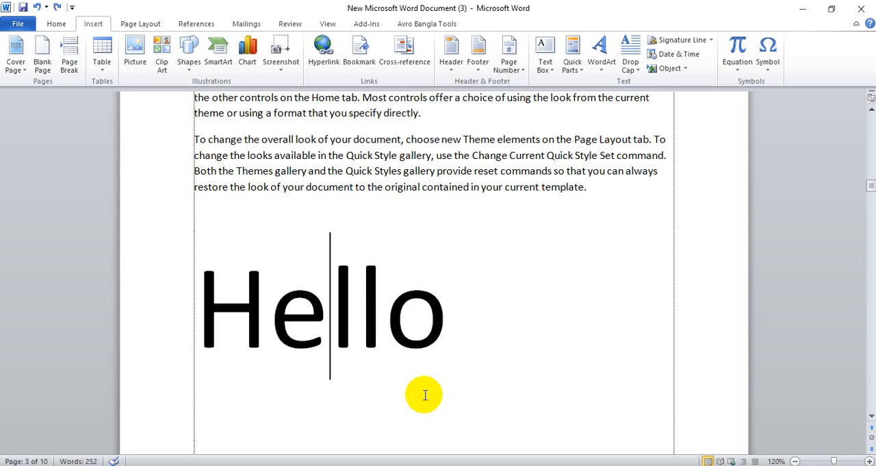
key(BackSpace)
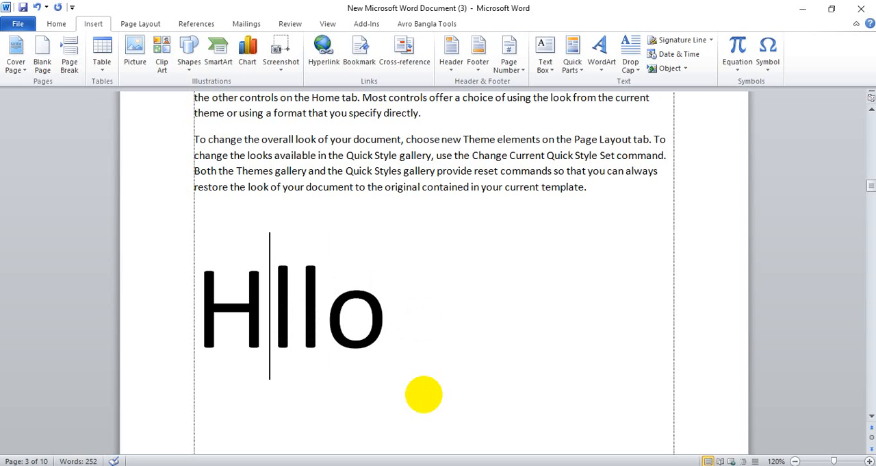
key(ctrl+z)
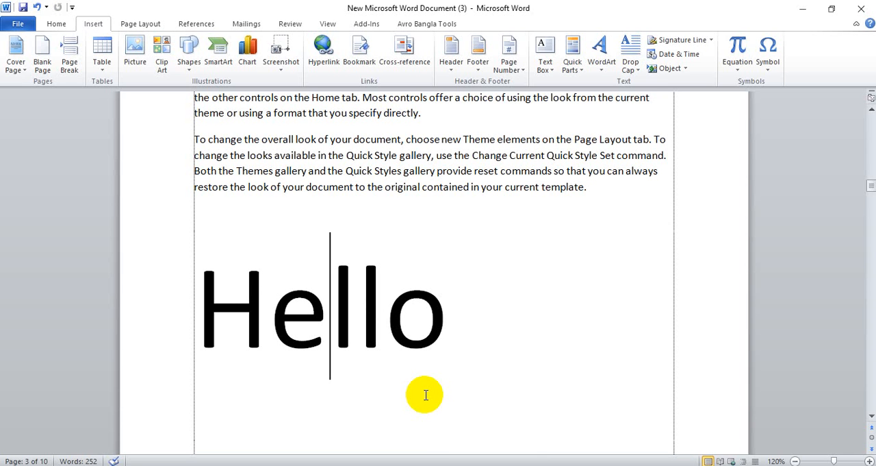
Delete the whole word Hello below the sample paragraphs
drag(197, 299, 467, 320)
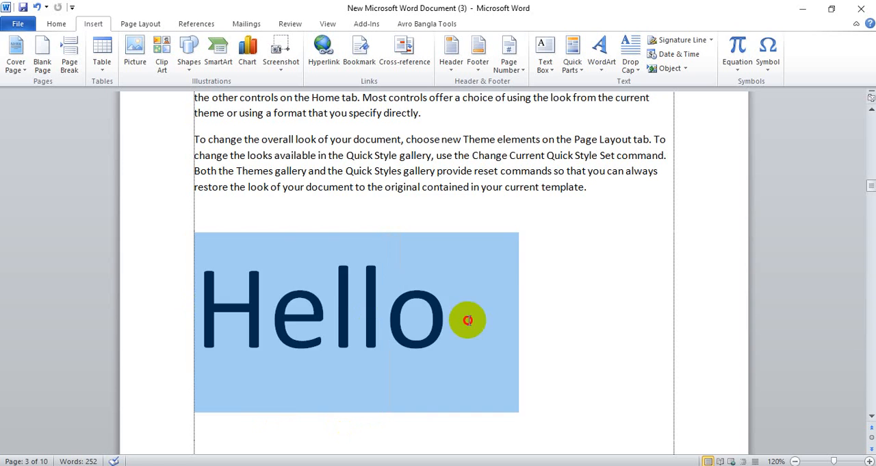
key(Delete)
scroll(467, 320, up, 2)
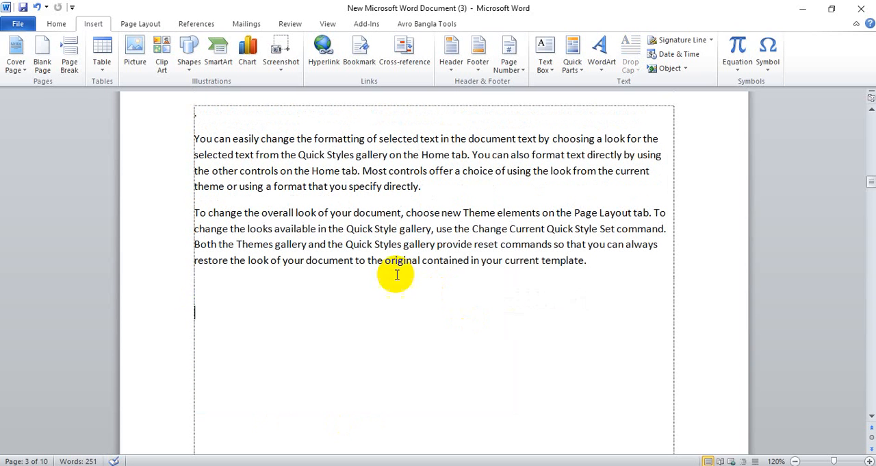
Insert a 10x8 table below the sample paragraphs from the size grid and undo the insertion
click(110, 62)
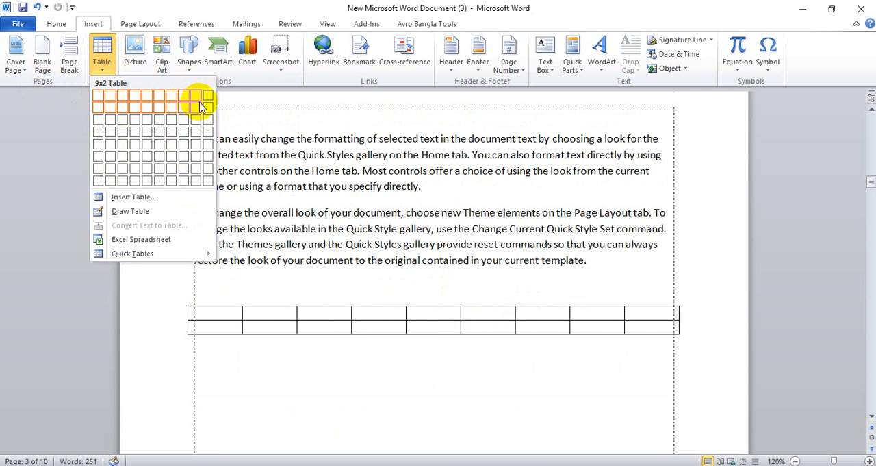
click(210, 180)
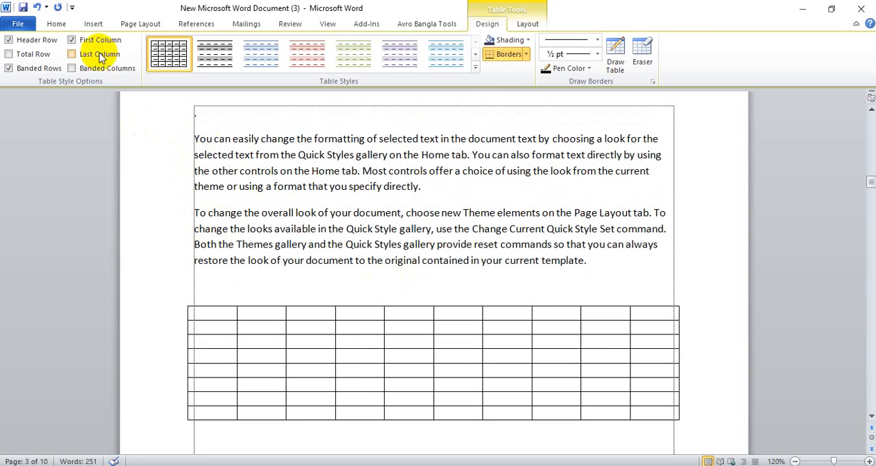
click(256, 305)
key(ctrl+z)
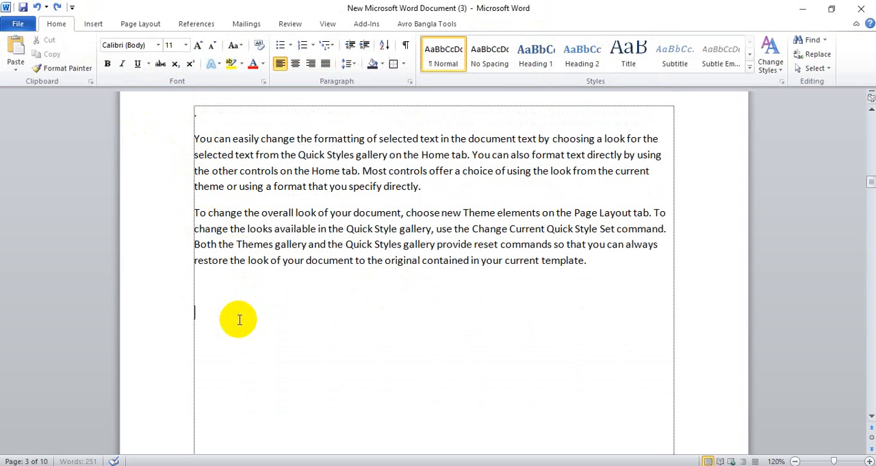
Insert a table with 5 columns and 20 rows below the sample paragraphs, keeping the fixed automatic column width
click(95, 24)
click(103, 61)
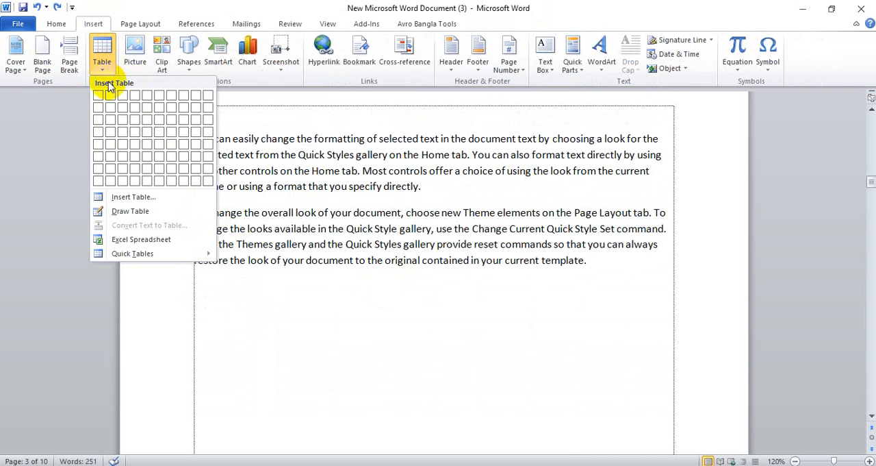
click(130, 199)
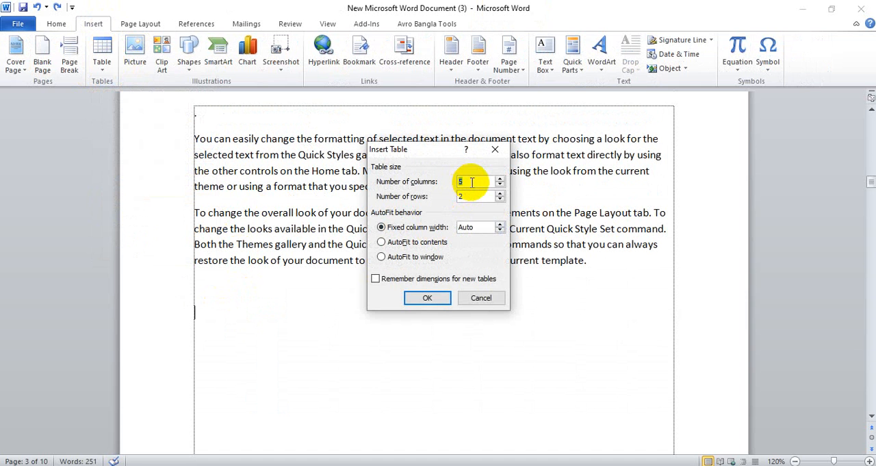
click(477, 195)
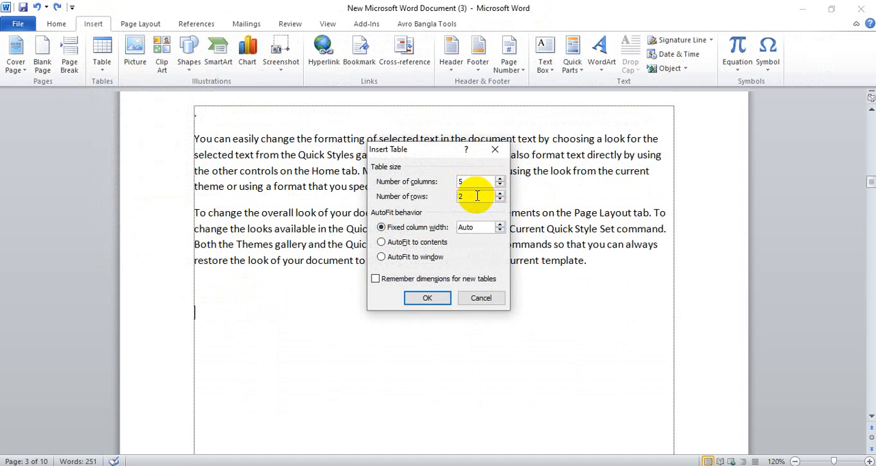
click(426, 297)
Highlight cell blocks in the first four columns and across the second row to examine the new table's structure
scroll(345, 335, down, 2)
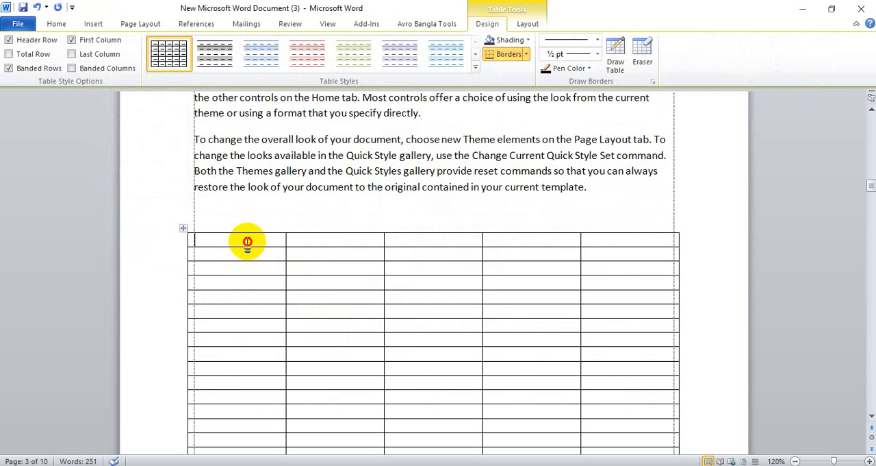
drag(247, 241, 256, 322)
drag(317, 255, 353, 364)
drag(447, 283, 476, 372)
drag(534, 295, 512, 338)
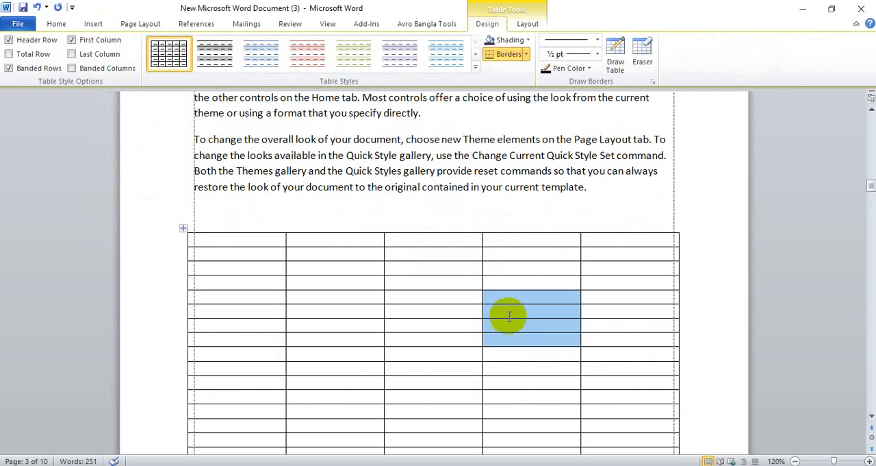
drag(230, 254, 576, 253)
scroll(532, 362, down, 4)
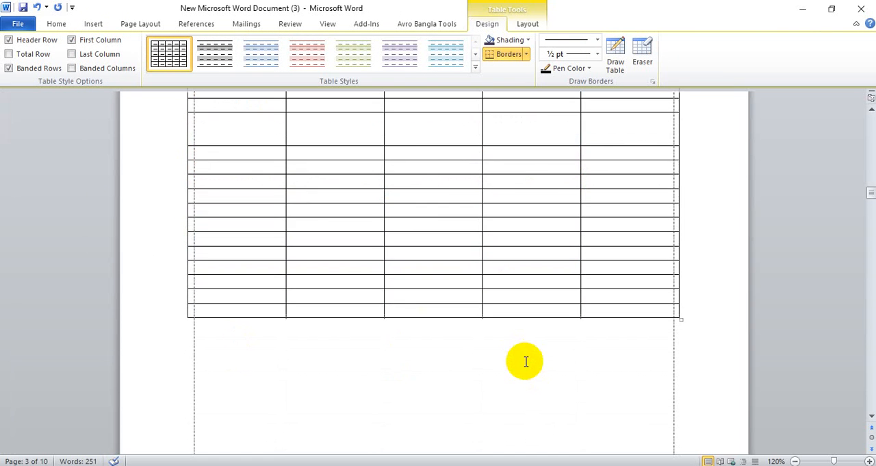
scroll(525, 362, up, 8)
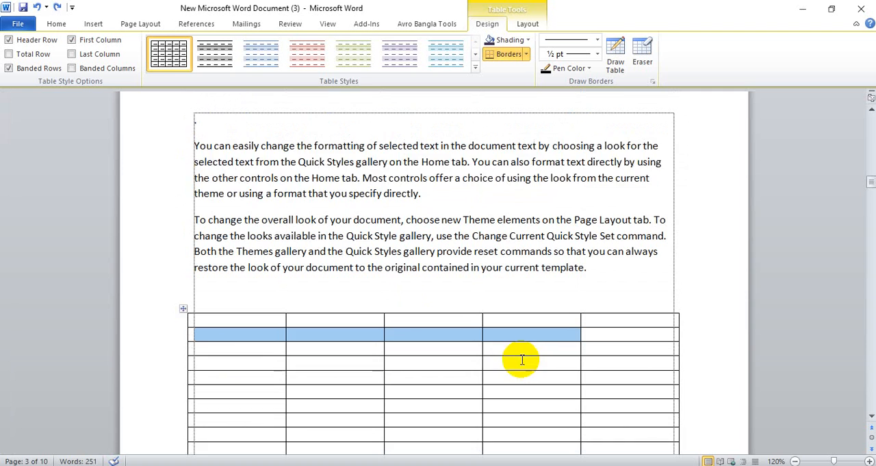
scroll(522, 359, down, 3)
click(316, 252)
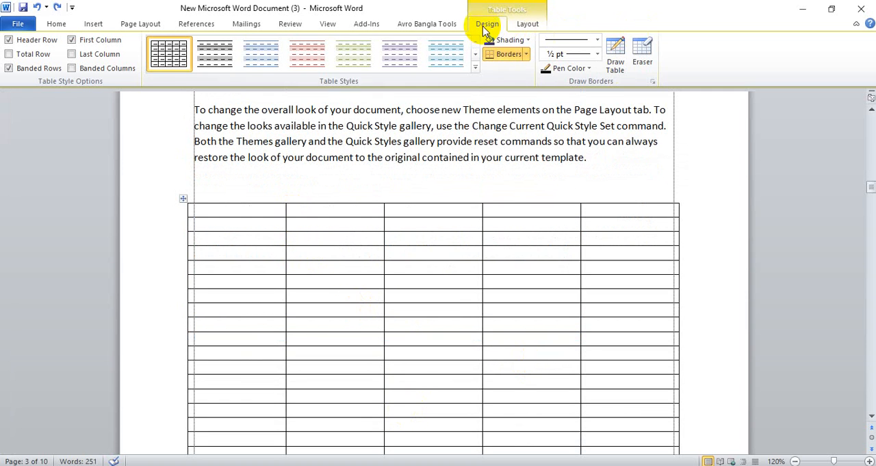
Apply the built-in blue table style with a solid header row and shaded row banding to the five-column table
click(348, 124)
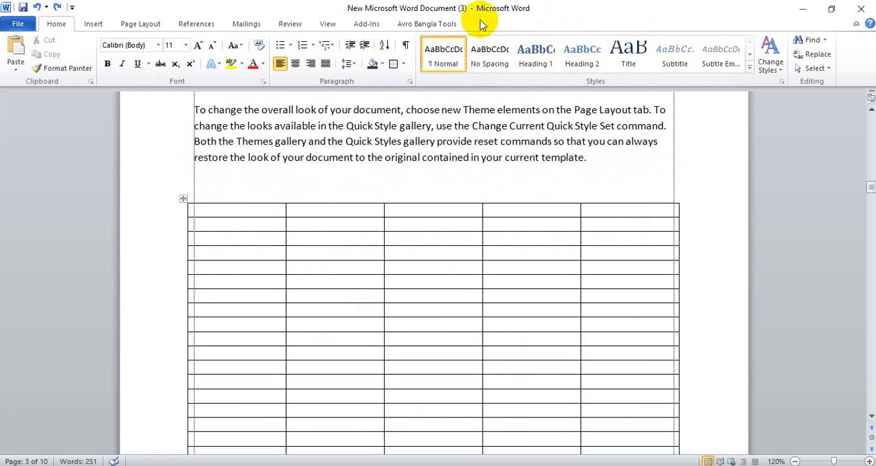
click(408, 208)
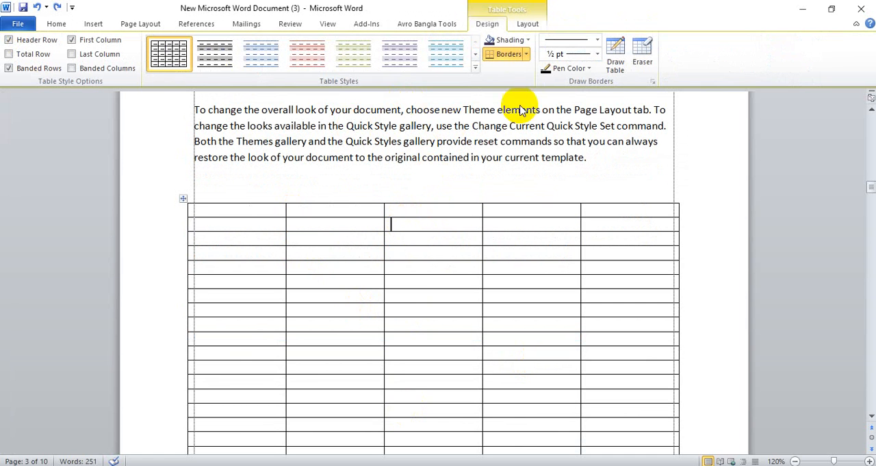
click(475, 67)
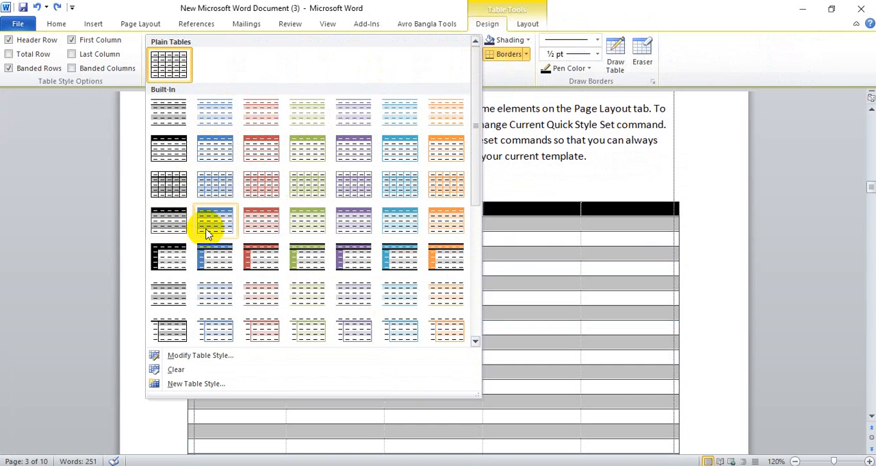
click(214, 227)
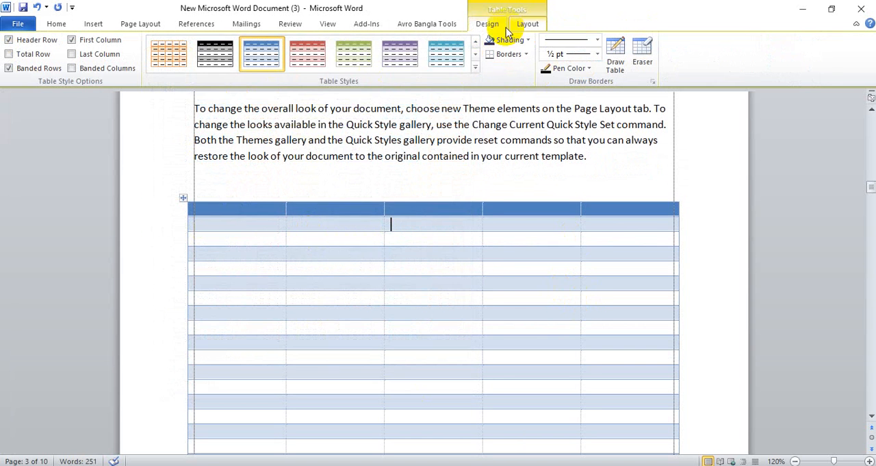
Restyle the table with the built-in red design that has a red header row, red first column and gray banding
click(475, 66)
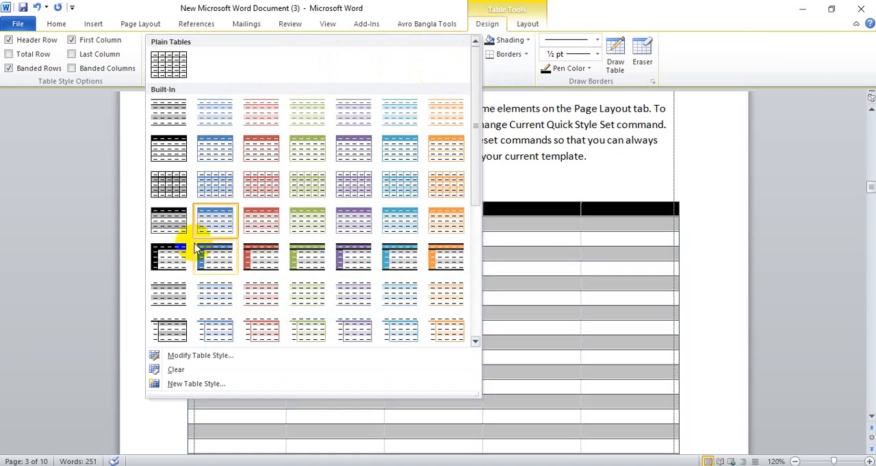
click(266, 260)
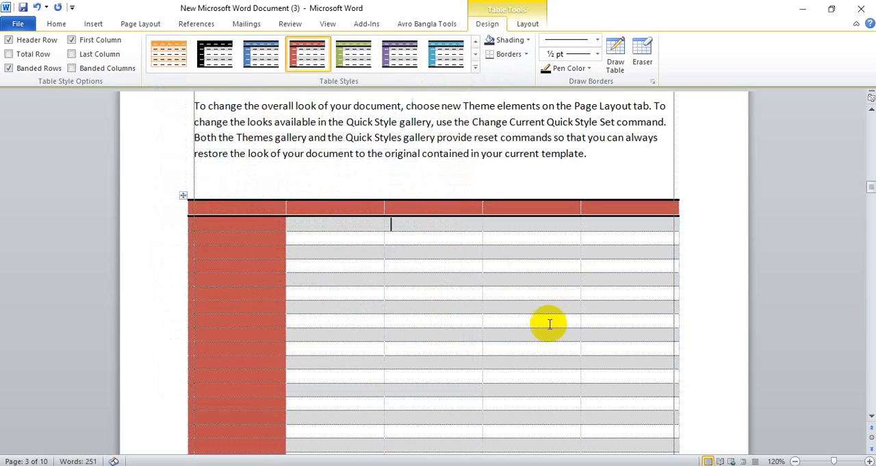
scroll(532, 309, down, 3)
scroll(534, 307, up, 2)
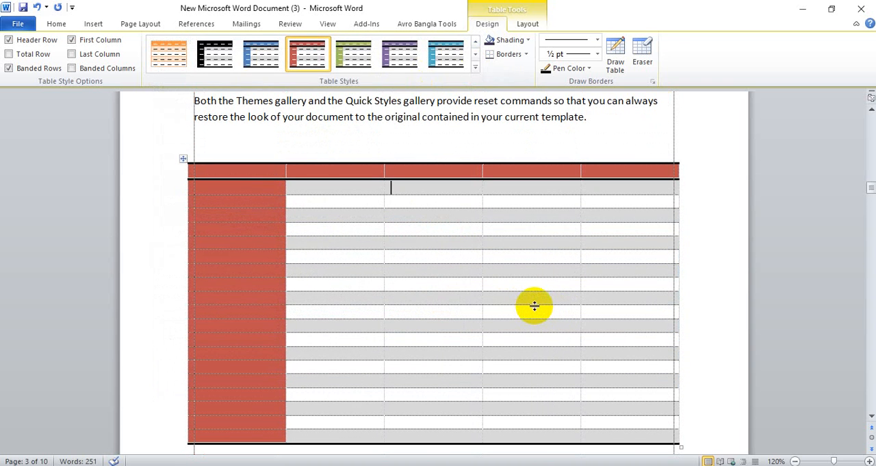
scroll(534, 307, down, 4)
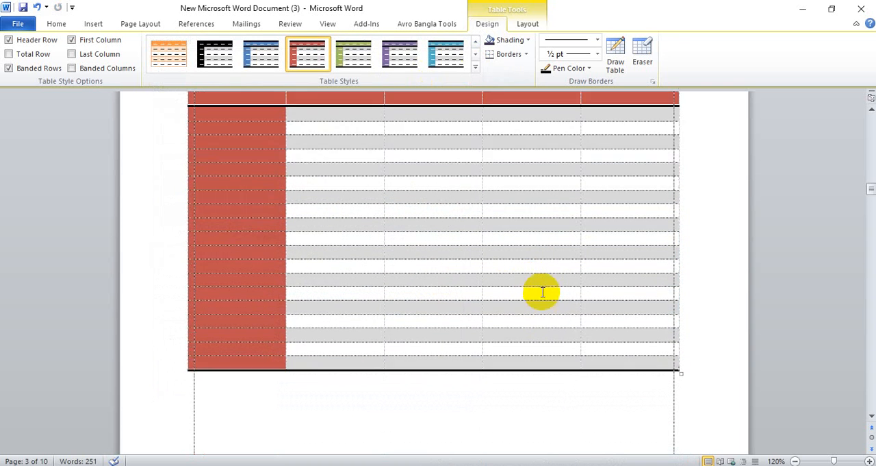
scroll(542, 294, up, 2)
scroll(542, 294, up, 3)
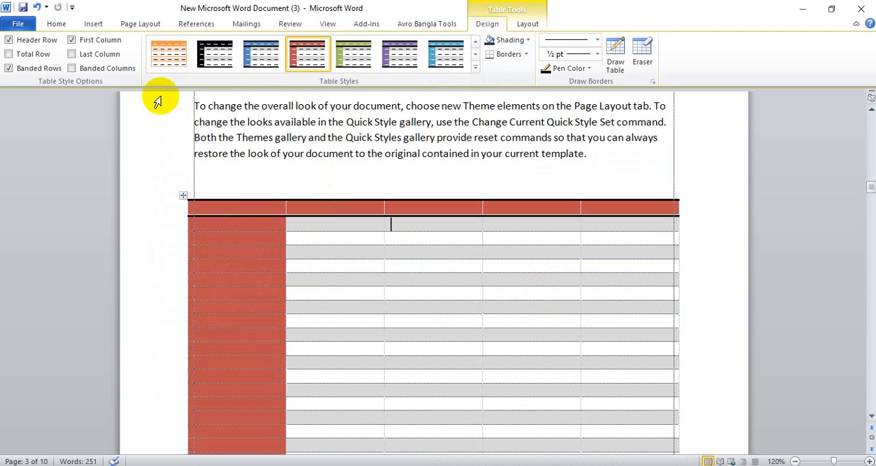
Delete the entire table below the sample paragraphs
click(96, 24)
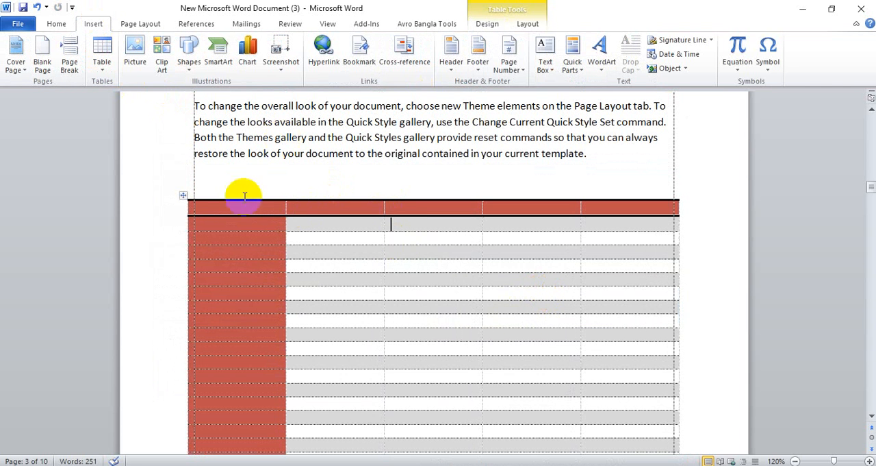
click(186, 195)
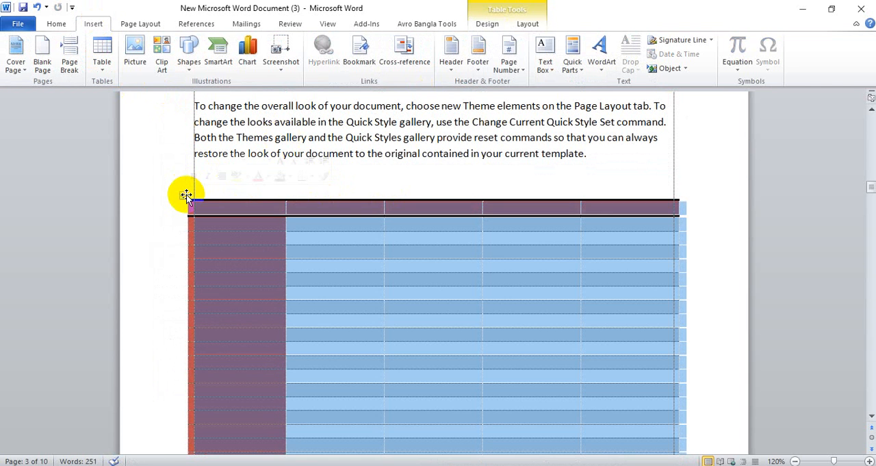
key(BackSpace)
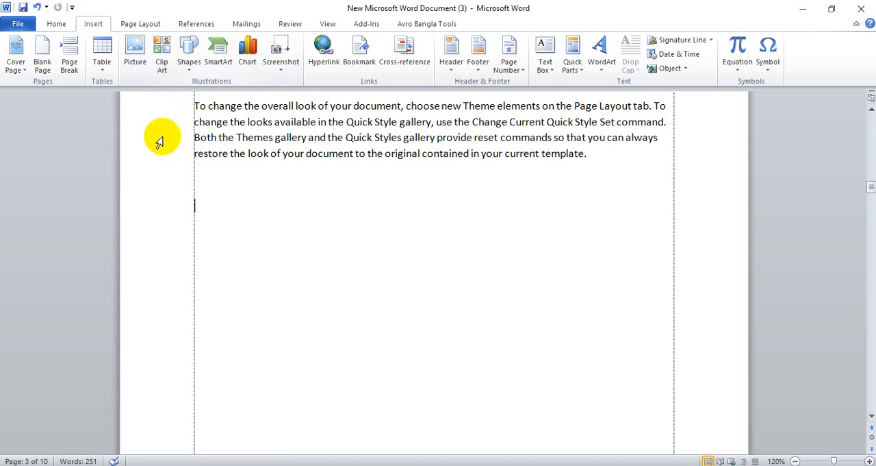
Insert the picture "pic man" below the sample paragraphs and shrink it proportionally to about 5.62" high by 3.82" wide
click(136, 61)
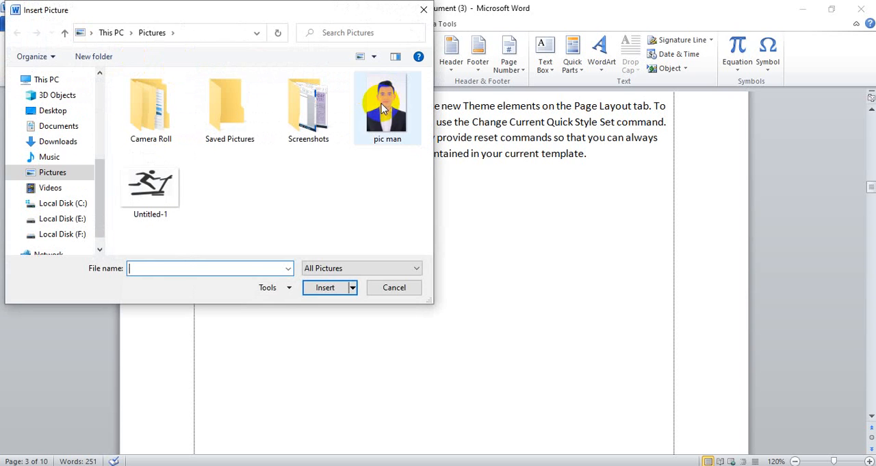
click(390, 106)
click(335, 288)
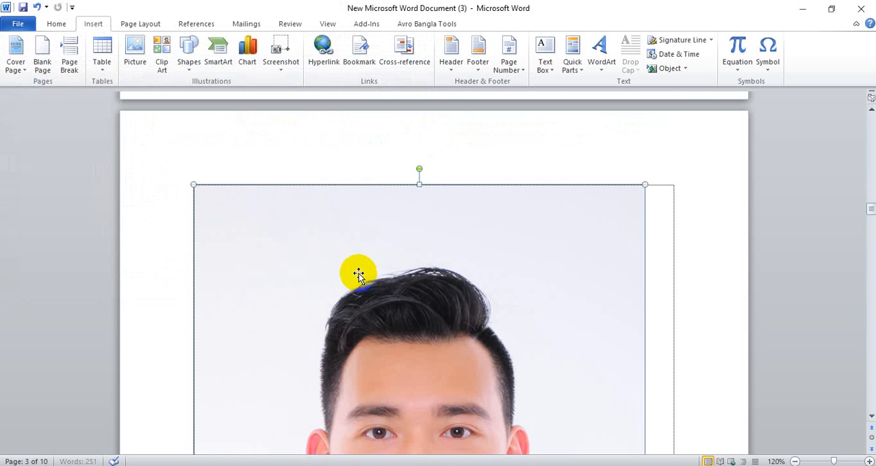
scroll(341, 275, down, 1)
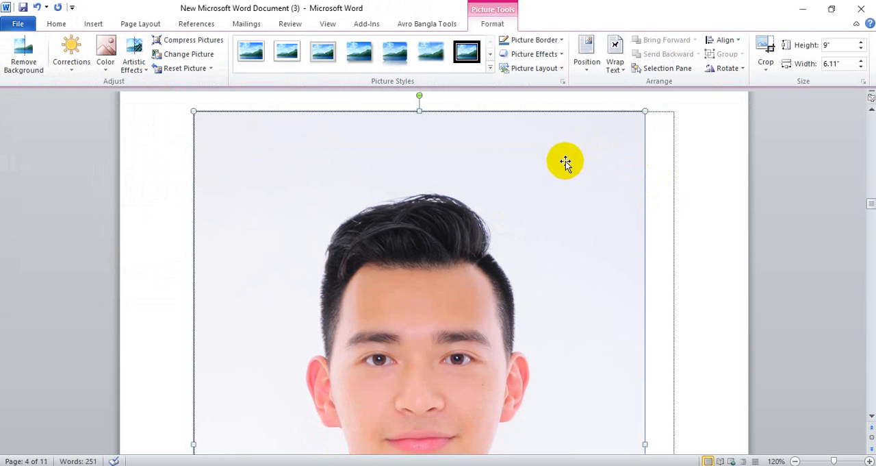
drag(645, 112, 336, 383)
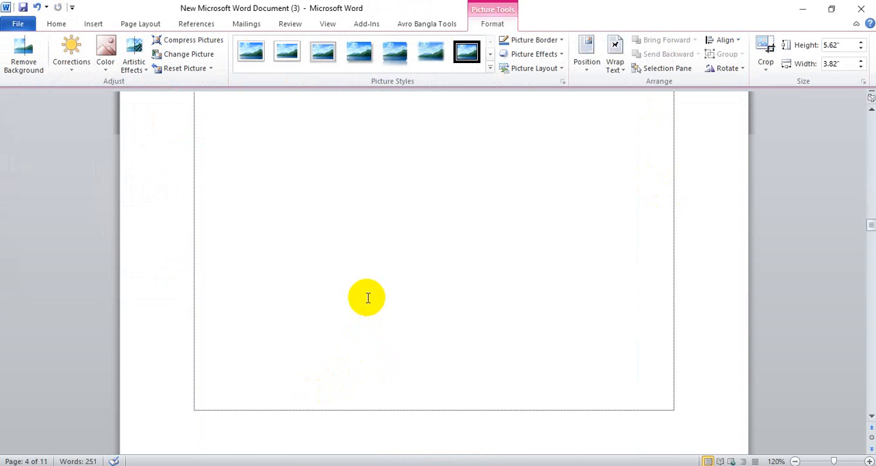
Move the picture from the third page to the top of the fifth page
scroll(366, 297, down, 3)
scroll(366, 297, up, 3)
ctrl+scroll(370, 296, down, 6)
ctrl+scroll(376, 294, down, 4)
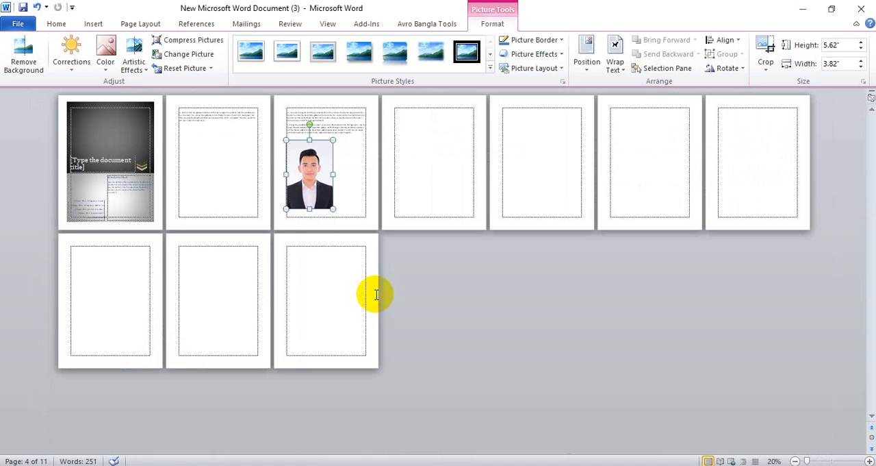
drag(319, 195, 463, 171)
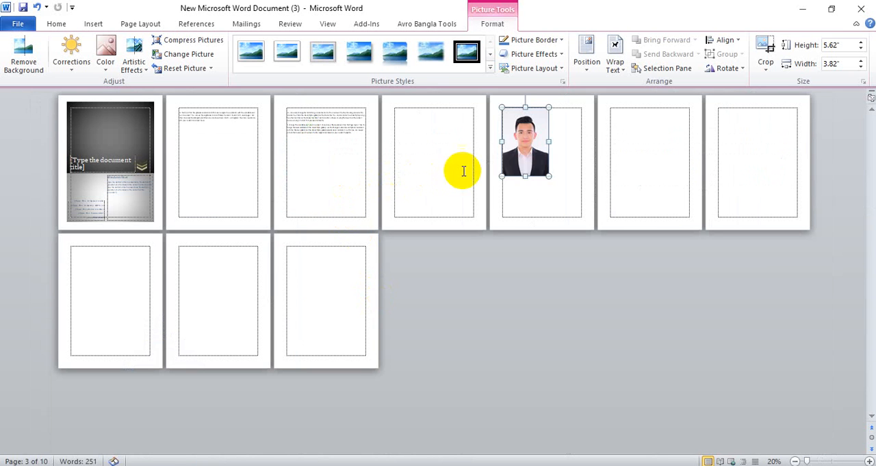
Move the picture to the top of the third page, above the sample paragraphs, just inside the left margin
drag(532, 147, 371, 110)
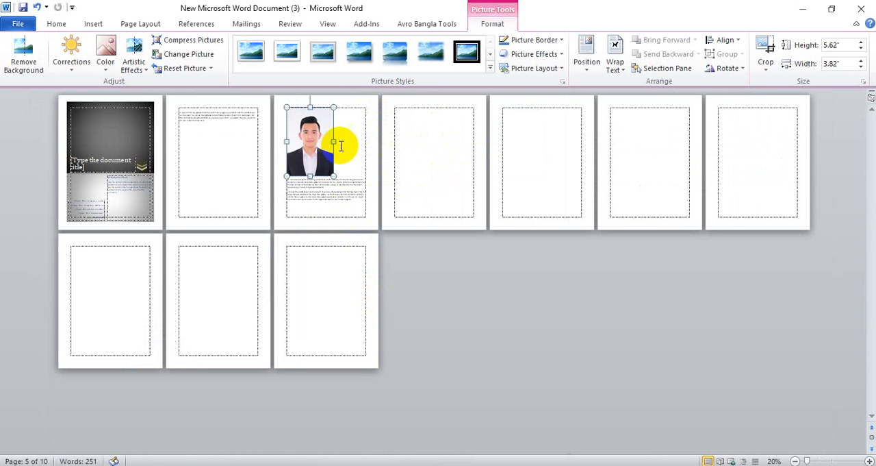
drag(333, 140, 354, 118)
drag(305, 139, 328, 135)
scroll(352, 172, up, 6)
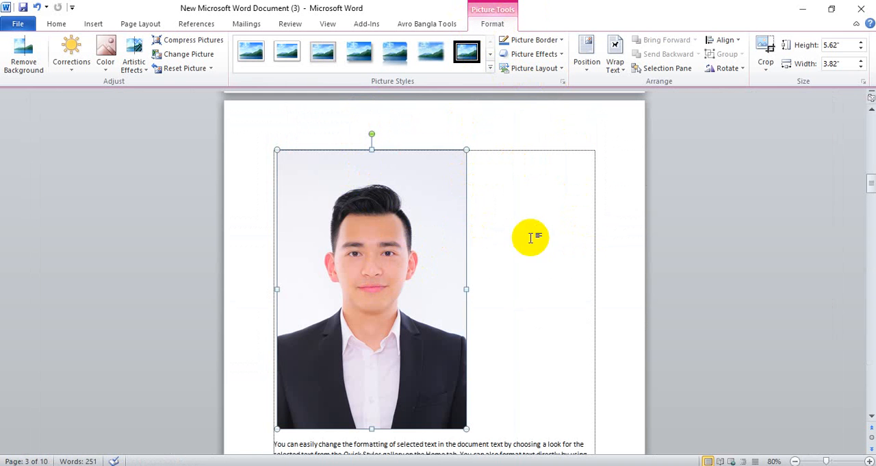
Examine the brightness, contrast and color presets available for the portrait picture
scroll(527, 376, down, 3)
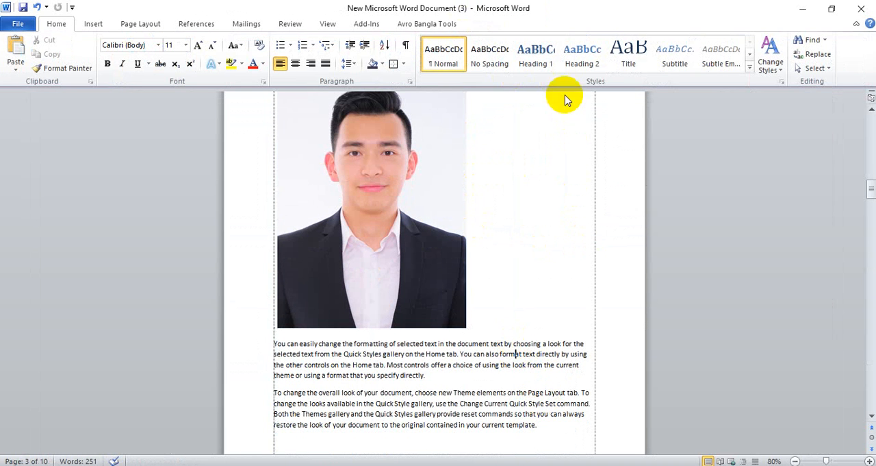
key(ctrl+v)
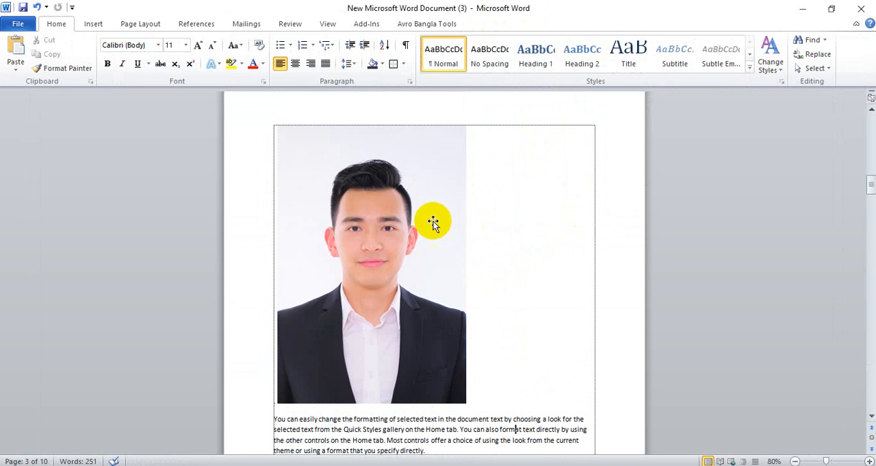
click(387, 209)
click(492, 24)
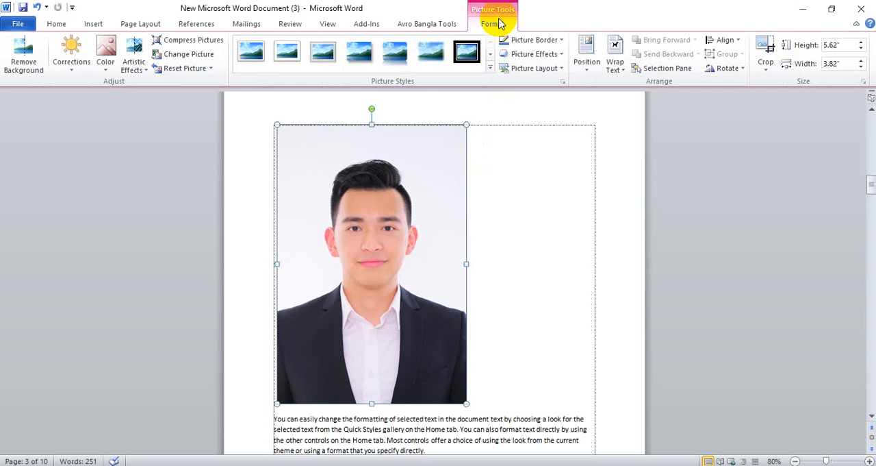
click(73, 65)
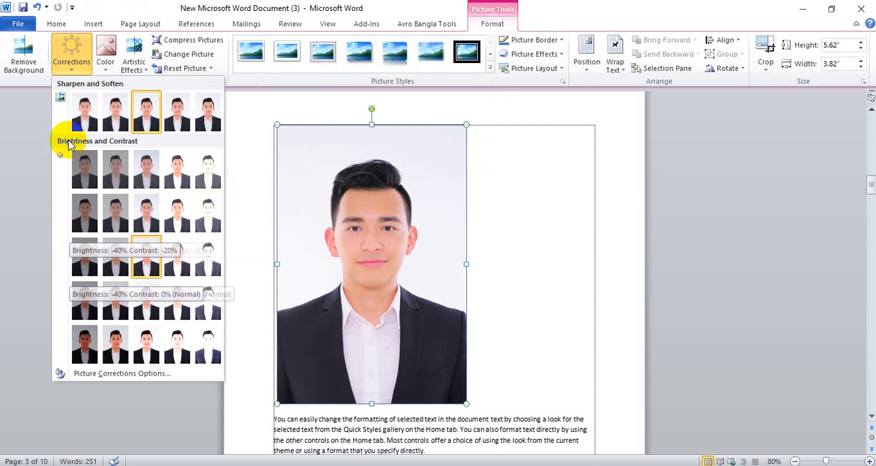
click(105, 70)
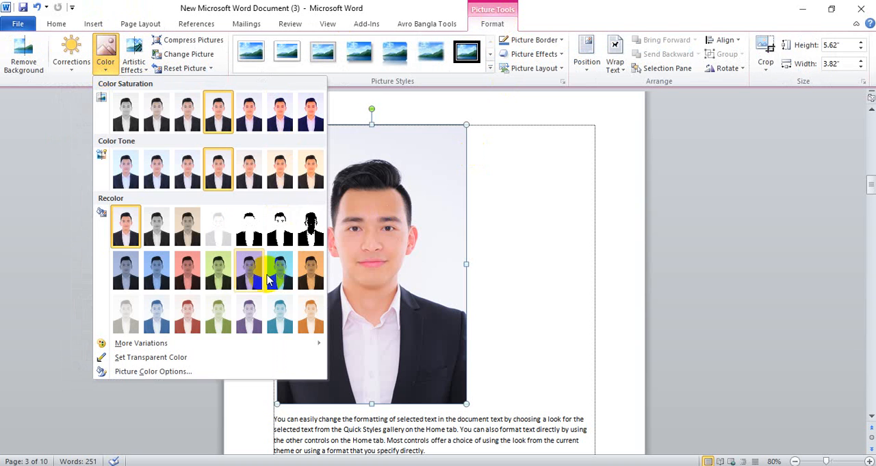
Apply the second artistic effect in the gallery's second row to the portrait picture
click(133, 63)
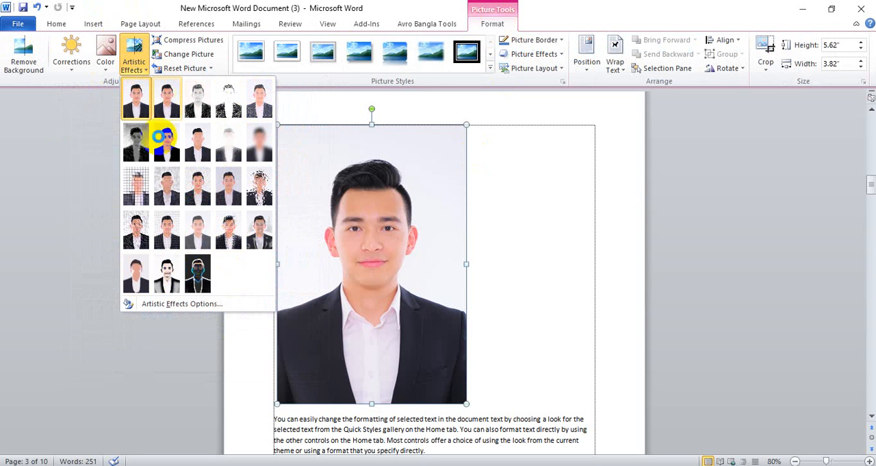
click(167, 141)
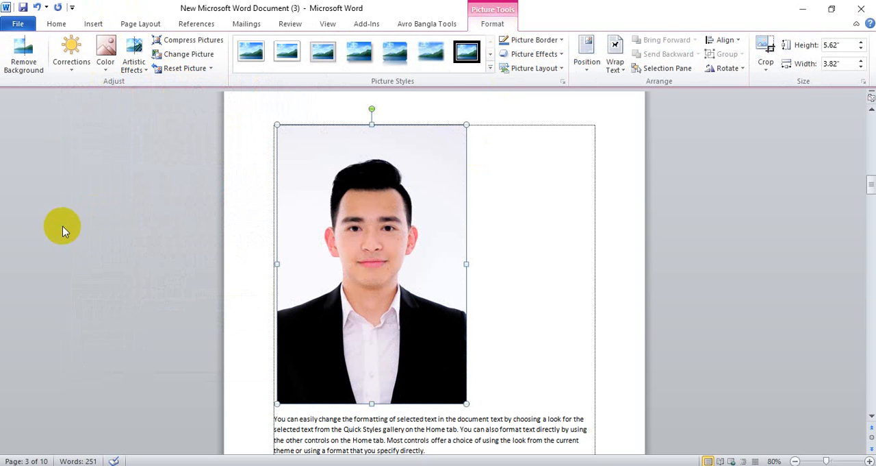
click(137, 71)
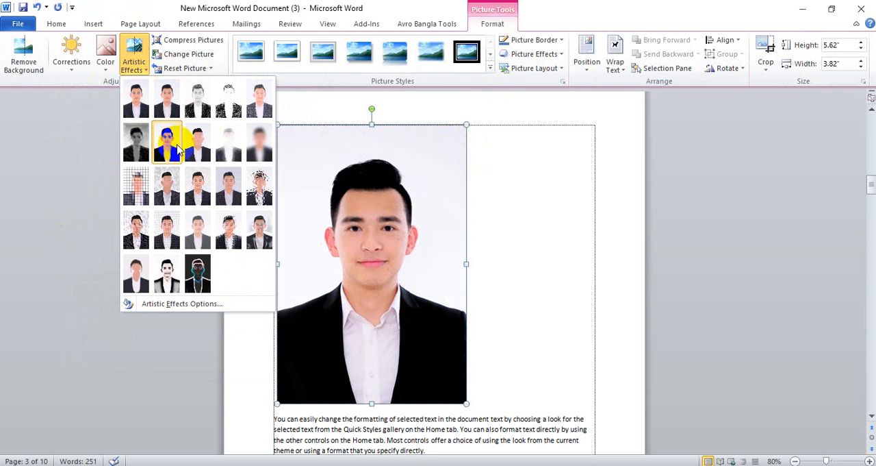
click(62, 195)
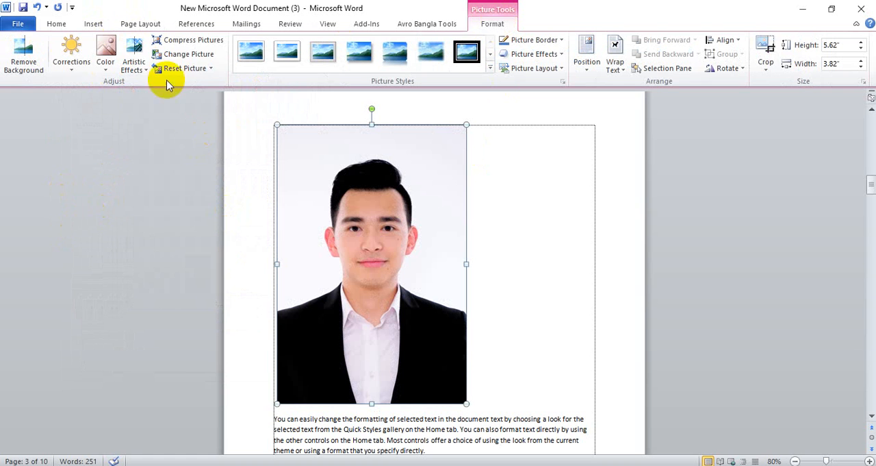
Apply the last artistic effect in the gallery's third row to the portrait and undo it
click(139, 71)
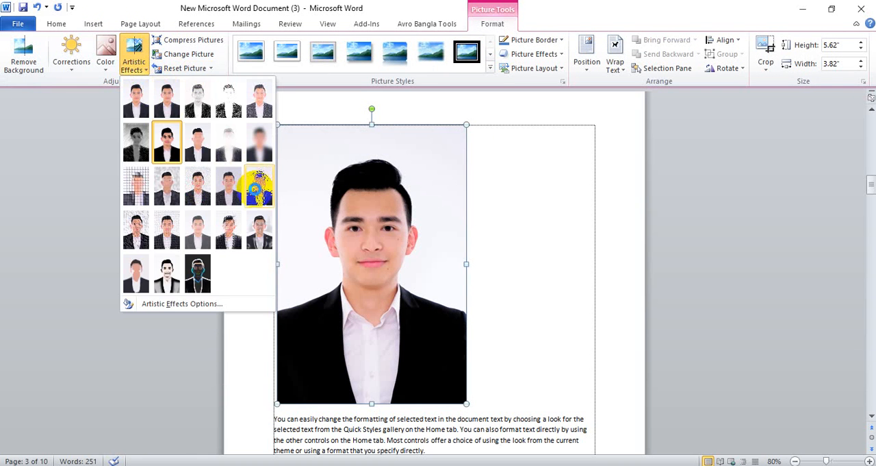
click(260, 183)
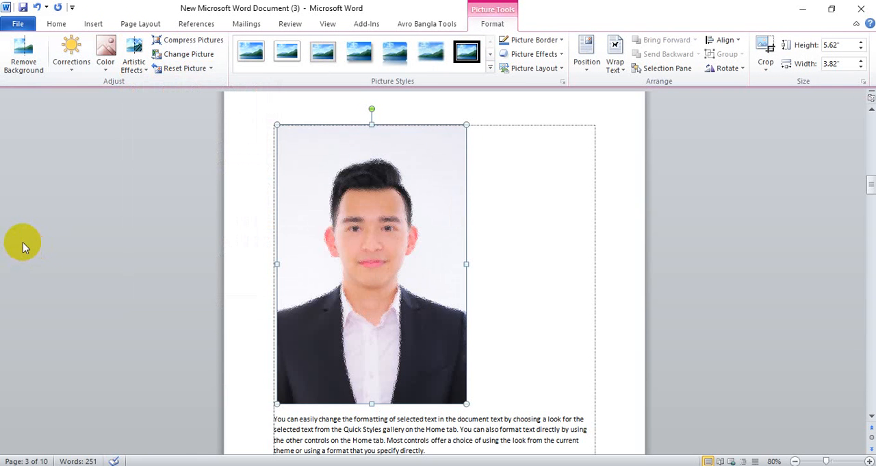
key(ctrl+z)
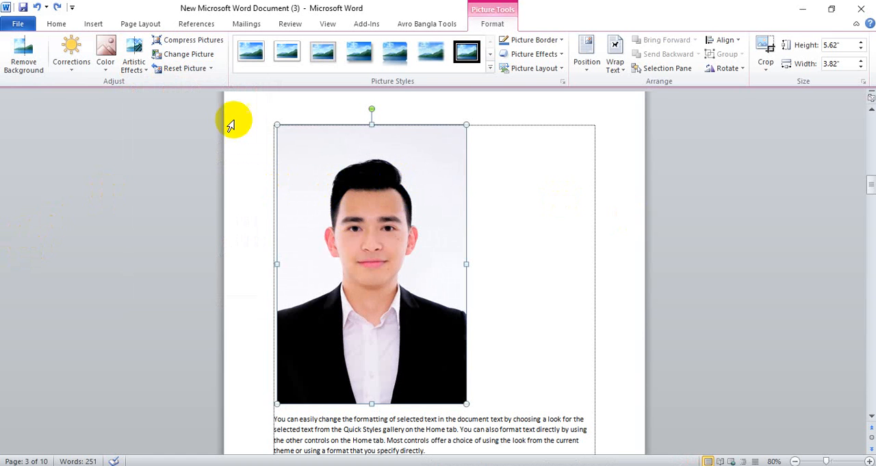
Examine the compression, replacement and reset options for the portrait picture without applying any of them
click(205, 41)
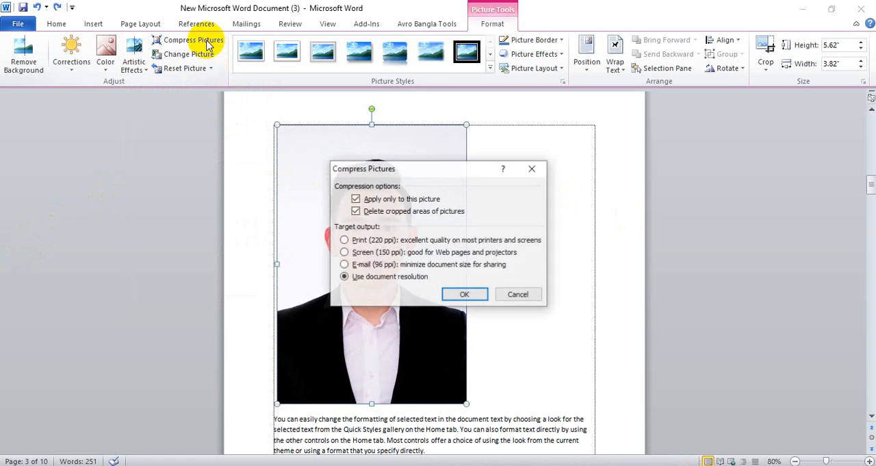
click(533, 169)
click(180, 58)
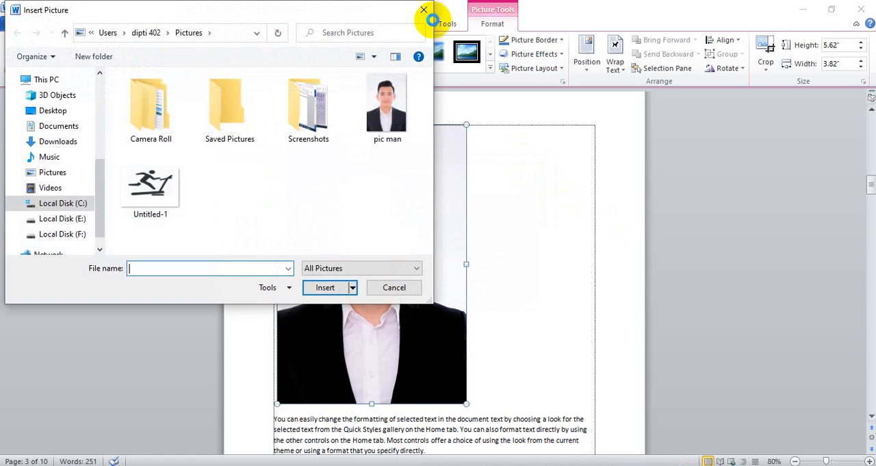
click(420, 9)
click(211, 69)
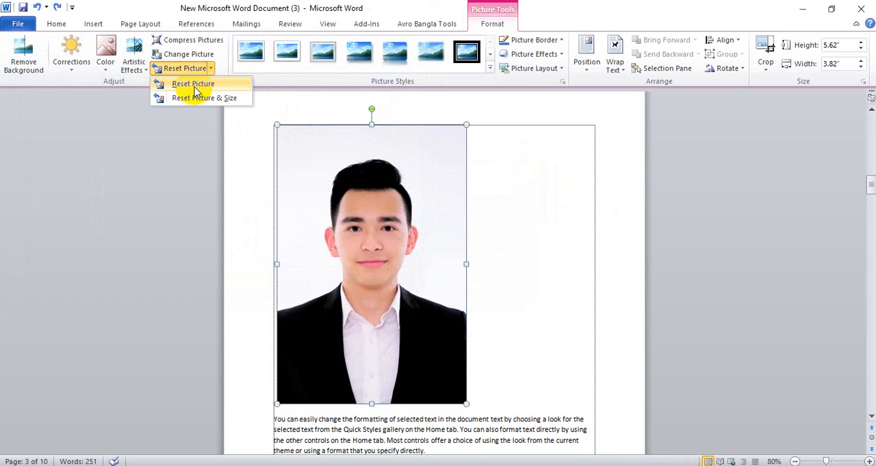
click(523, 235)
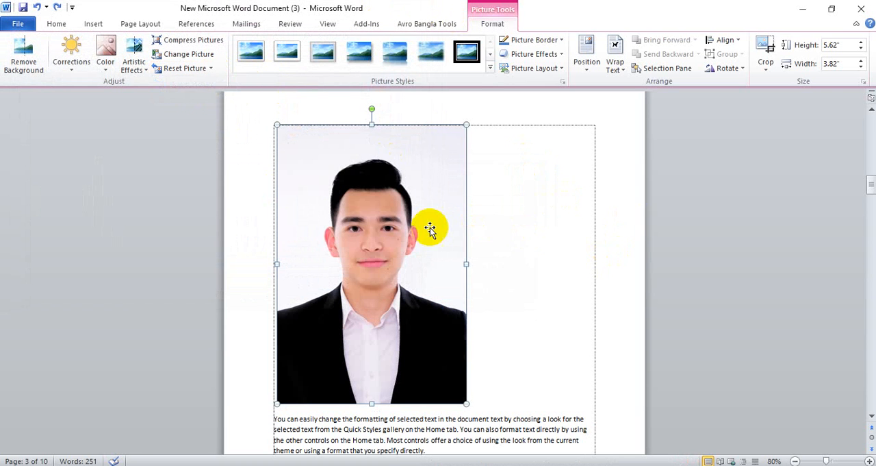
Apply the first picture style in the gallery's third row to the portrait and set its border to the standard purple
click(490, 71)
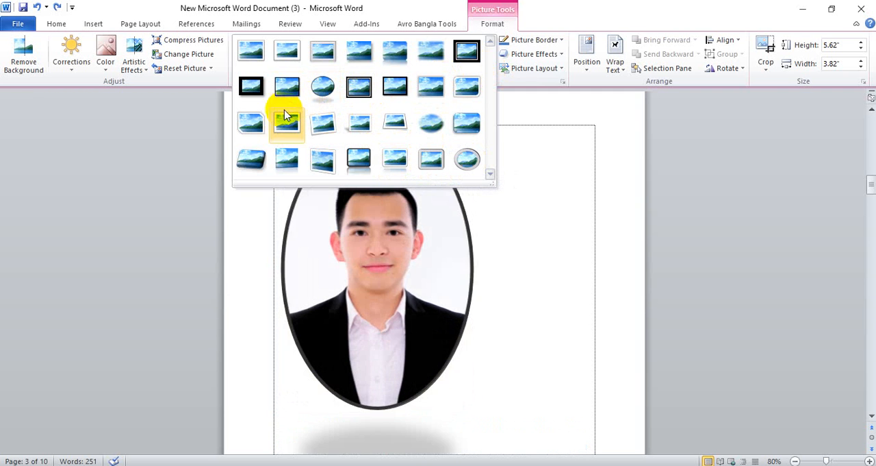
click(260, 130)
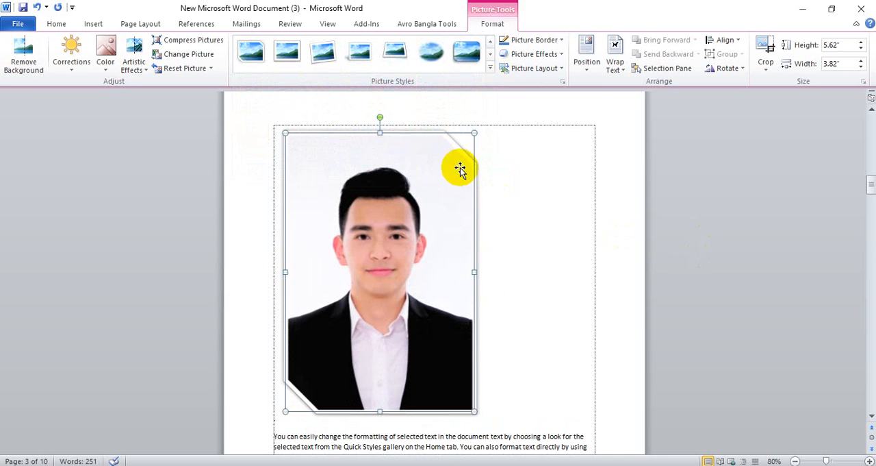
click(541, 287)
click(429, 198)
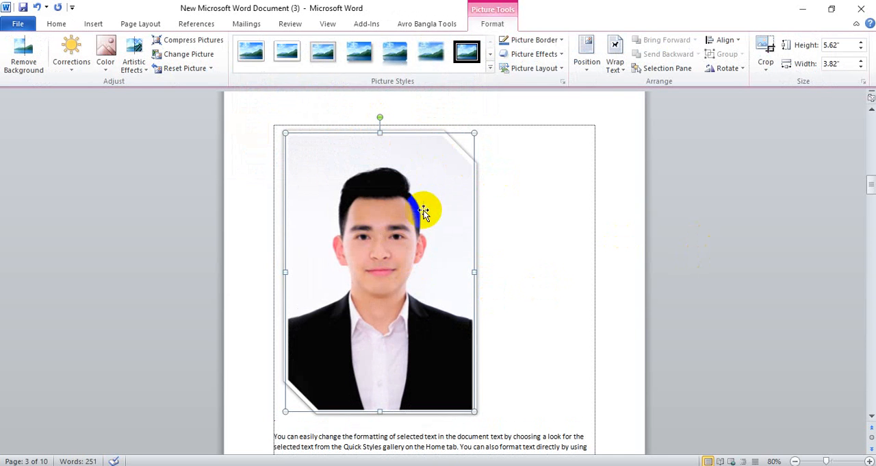
click(560, 41)
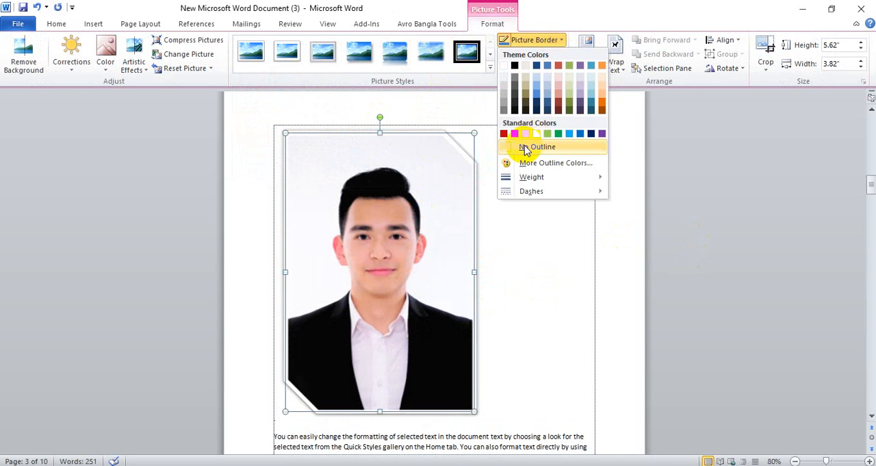
click(601, 133)
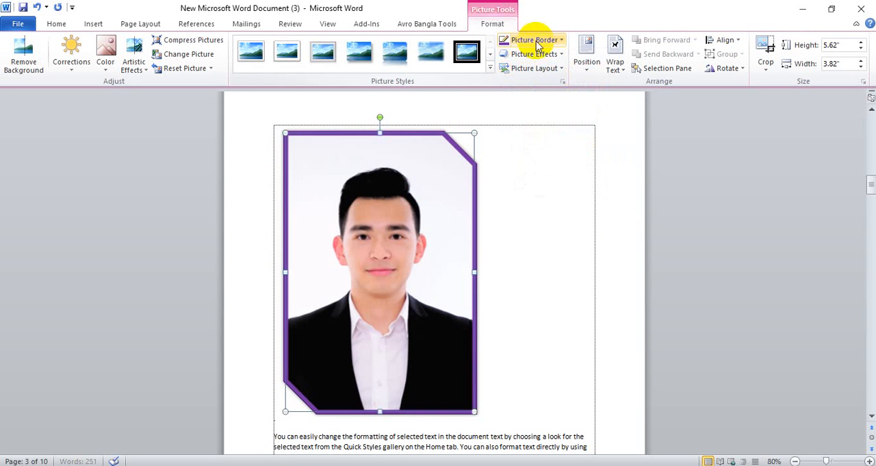
Apply the third parallel 3-D rotation in the second row to the portrait
click(556, 54)
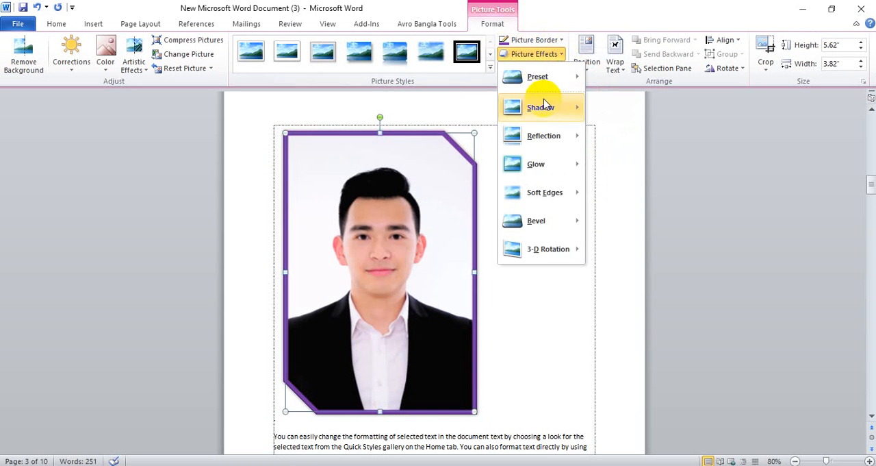
mouse_move(558, 248)
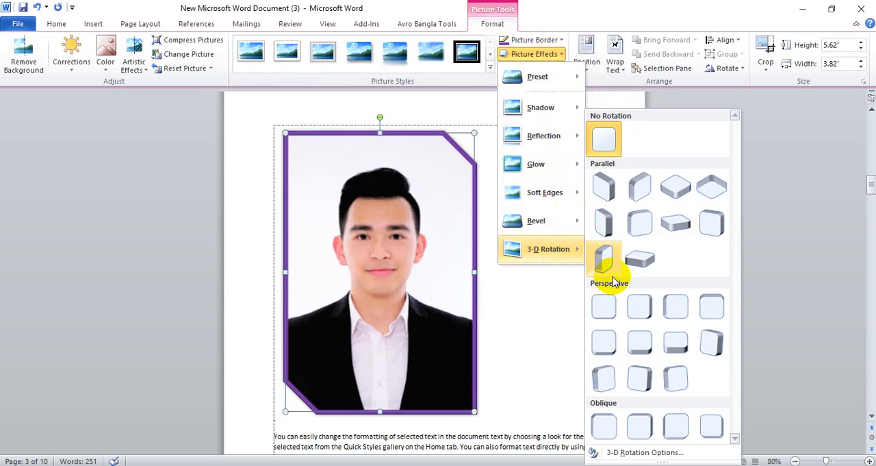
click(676, 233)
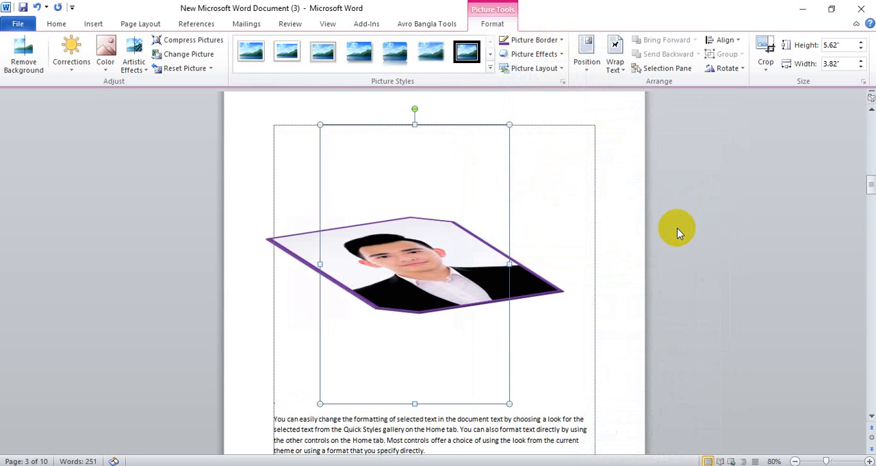
Look through the glow and other picture effects, and clear the portrait's 3-D rotation with the No Presets option
click(557, 56)
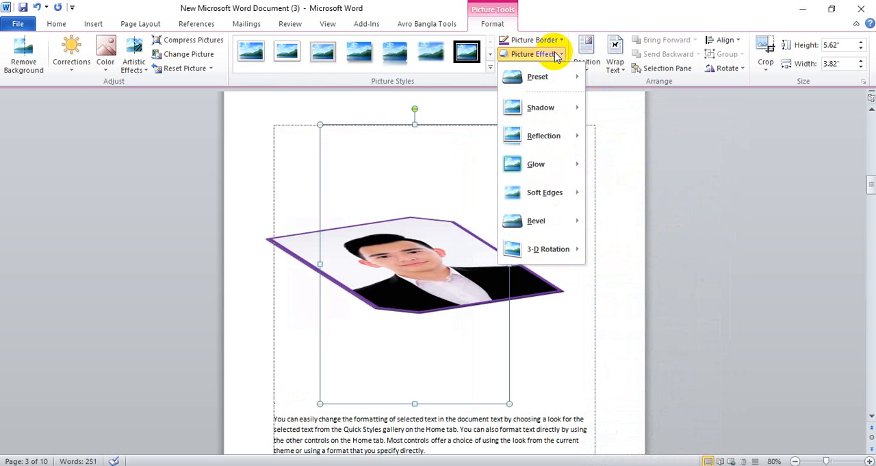
mouse_move(557, 173)
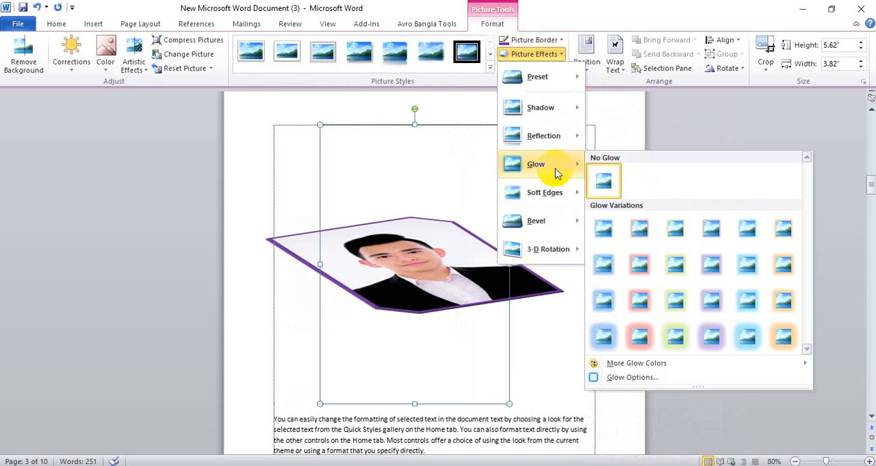
mouse_move(562, 218)
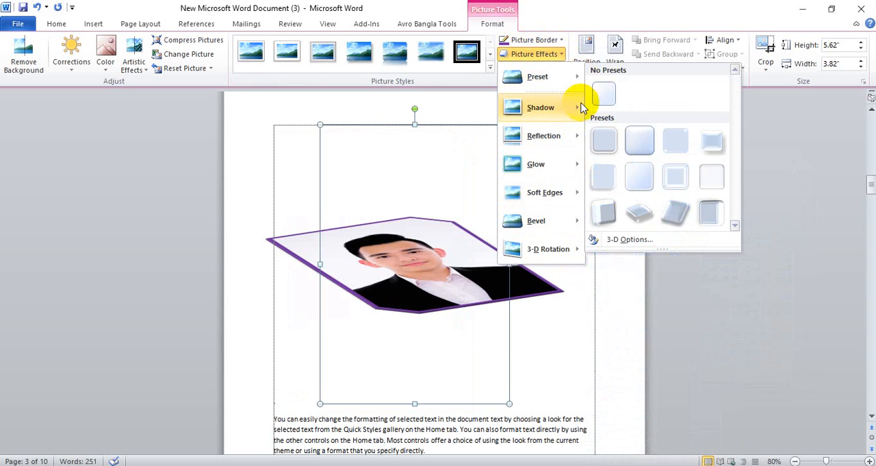
mouse_move(577, 81)
click(603, 99)
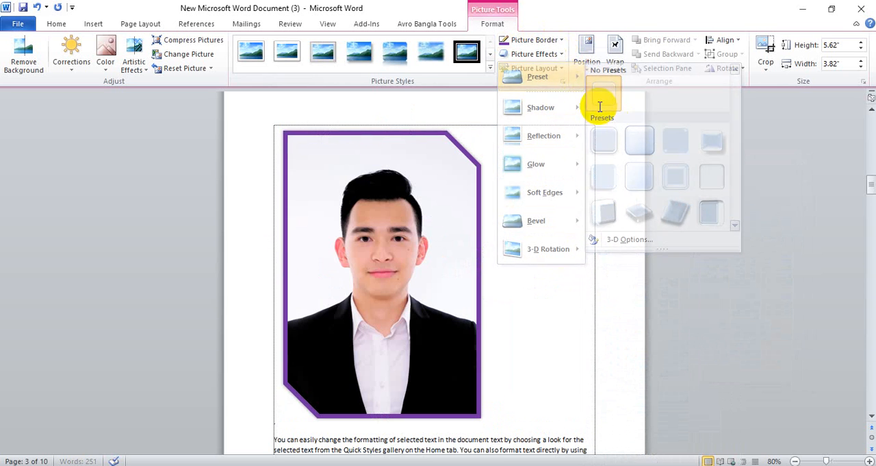
click(558, 270)
Delete the portrait picture from the third page
click(395, 253)
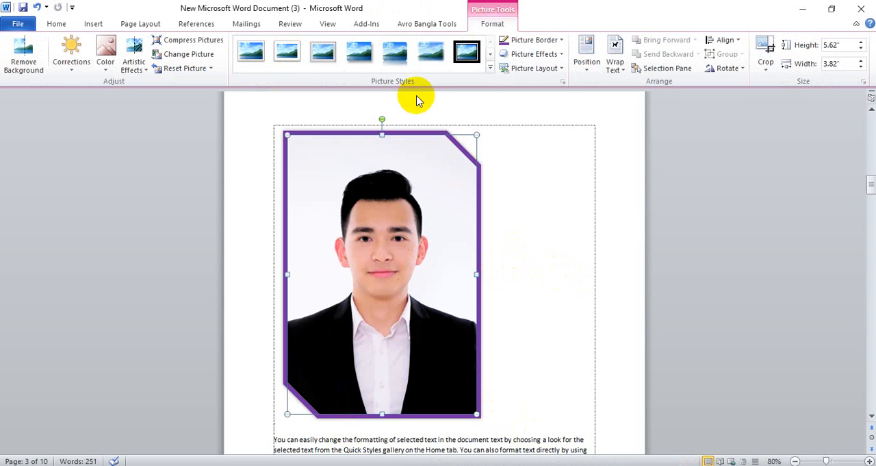
key(Delete)
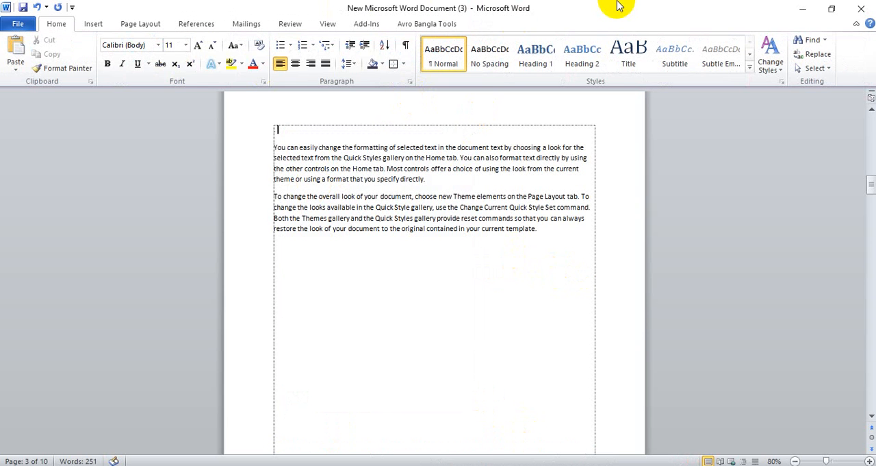
Search the clip art for "man picture" across all media file types, including Office.com content
click(99, 27)
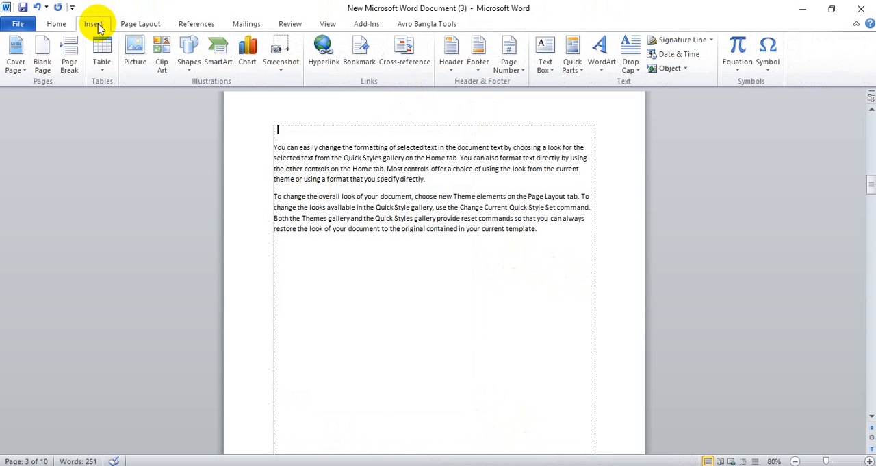
click(163, 63)
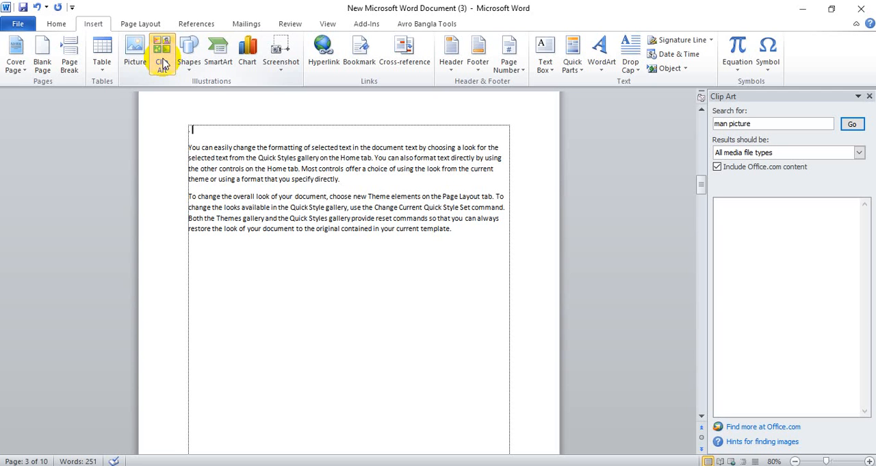
click(856, 124)
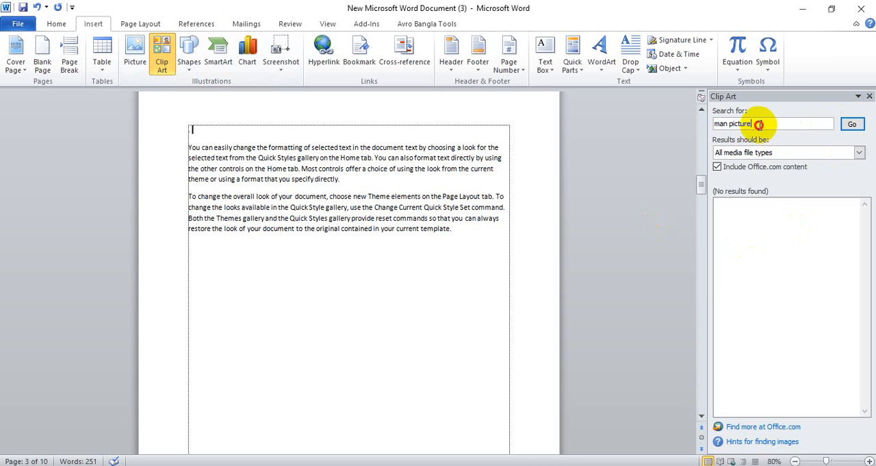
Search the clip art for "pc" and insert the first two results above the sample paragraphs
key(Return)
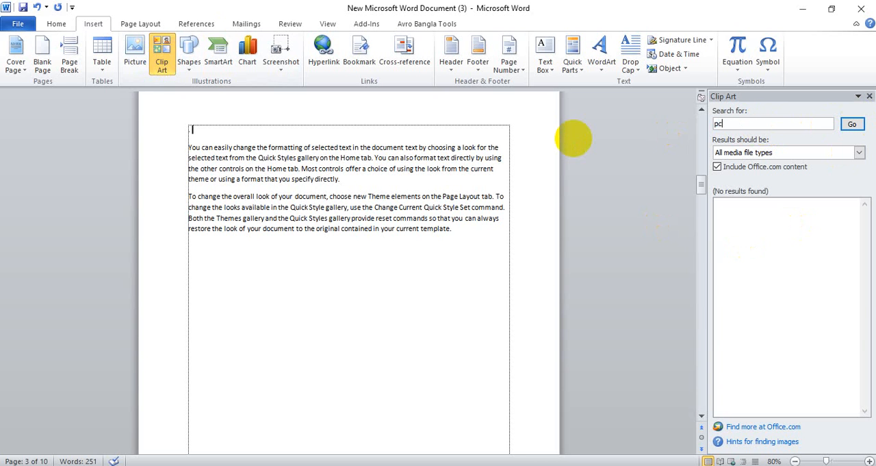
key(Return)
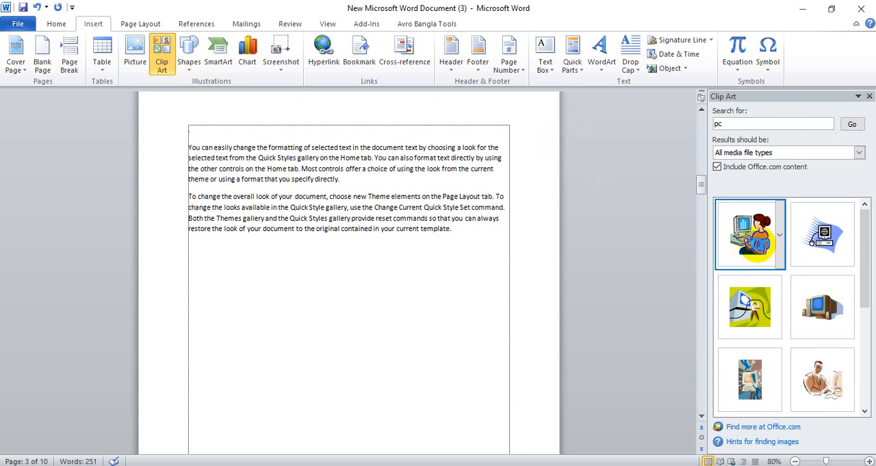
click(753, 236)
click(823, 232)
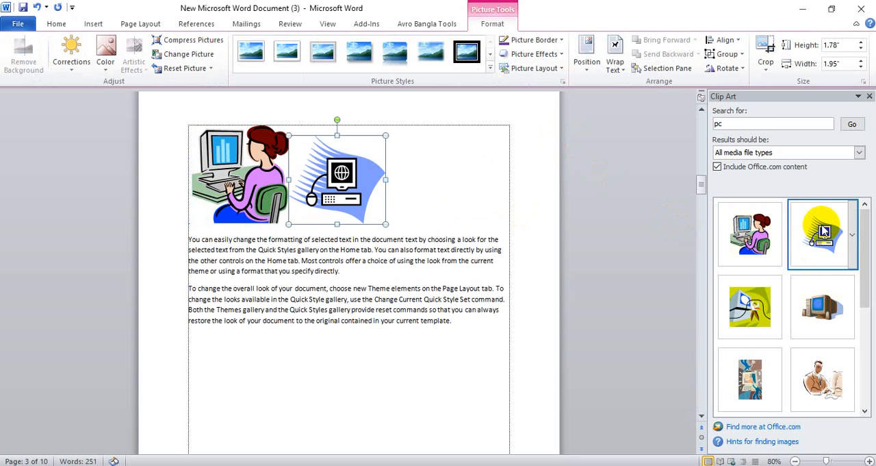
Delete both computer clip art images from above the sample paragraphs
click(219, 171)
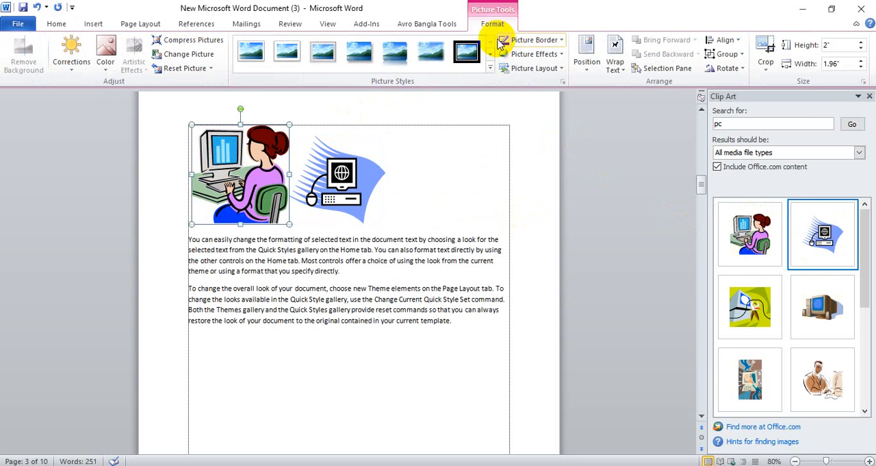
key(Delete)
click(254, 159)
key(Delete)
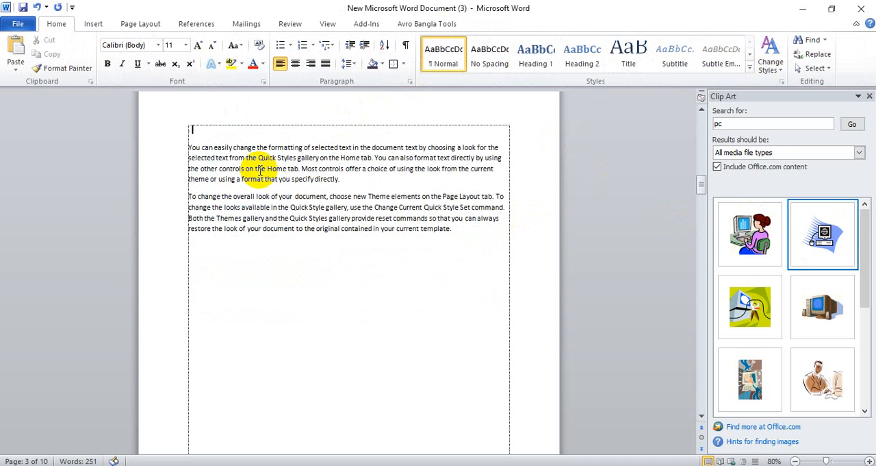
click(93, 24)
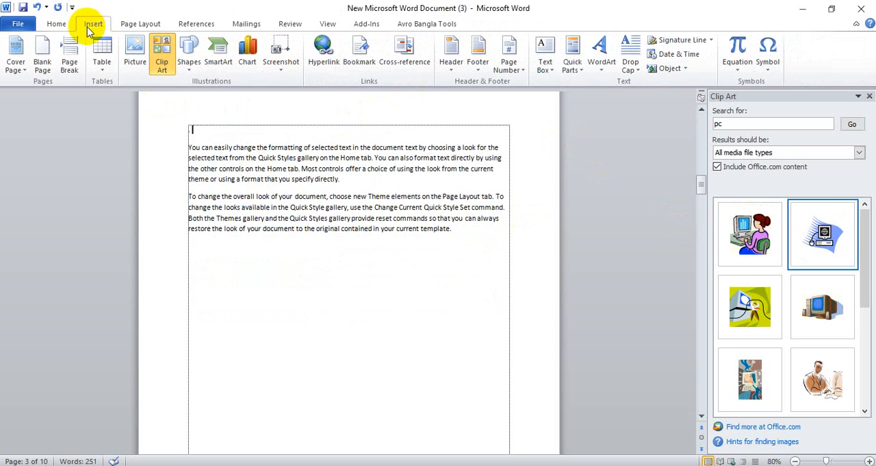
click(132, 69)
click(404, 286)
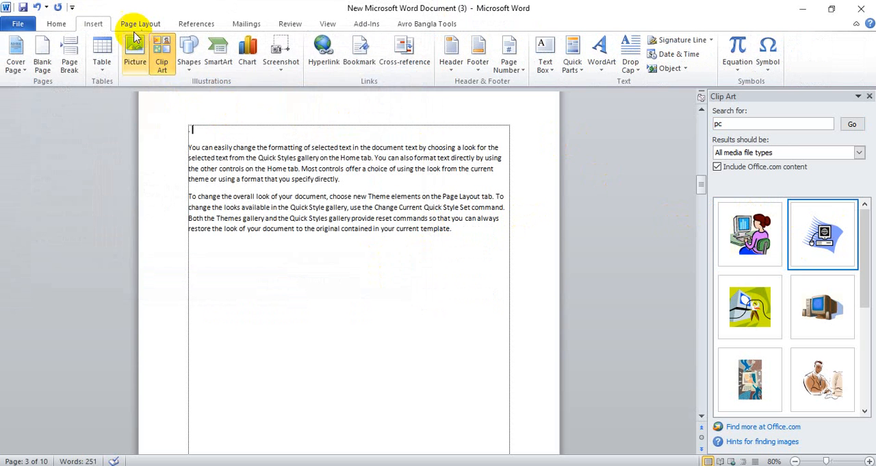
Close the Clip Art pane and draw a rectangle about 3.3" wide and 2.51" high below the sample paragraphs
click(869, 97)
scroll(340, 267, down, 2)
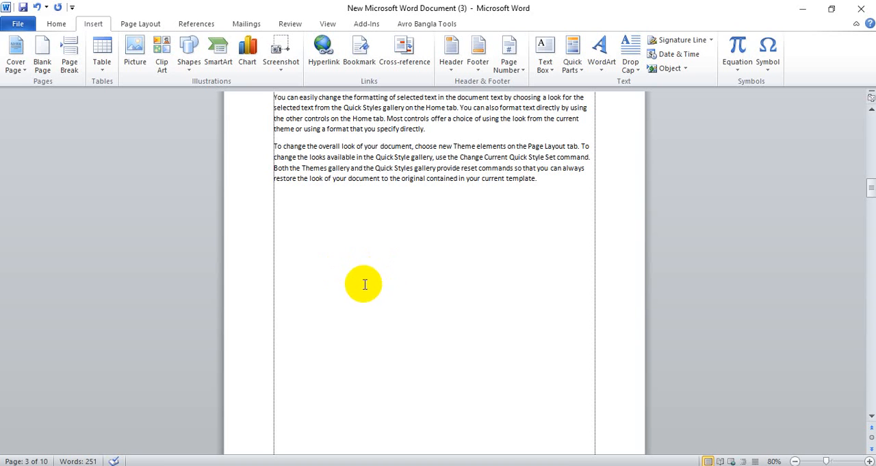
click(188, 63)
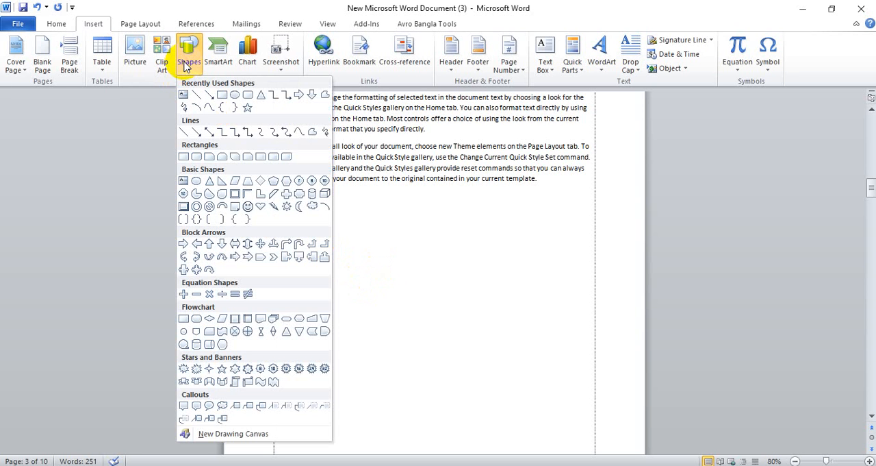
click(223, 94)
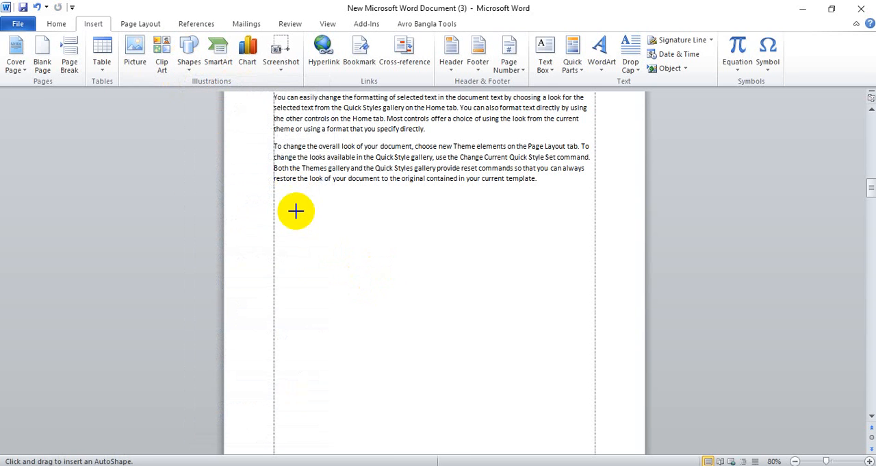
drag(296, 211, 459, 335)
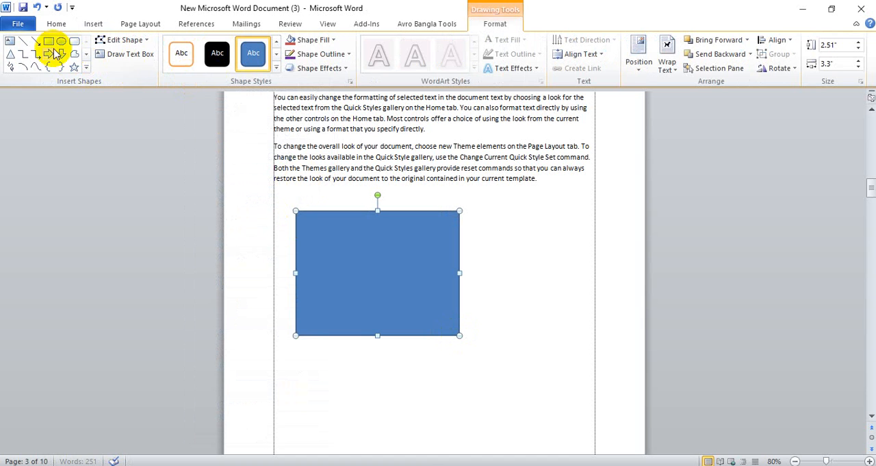
Draw a tall isosceles triangle to the right of the rectangle, with its base reaching the page's right margin
click(93, 24)
click(188, 58)
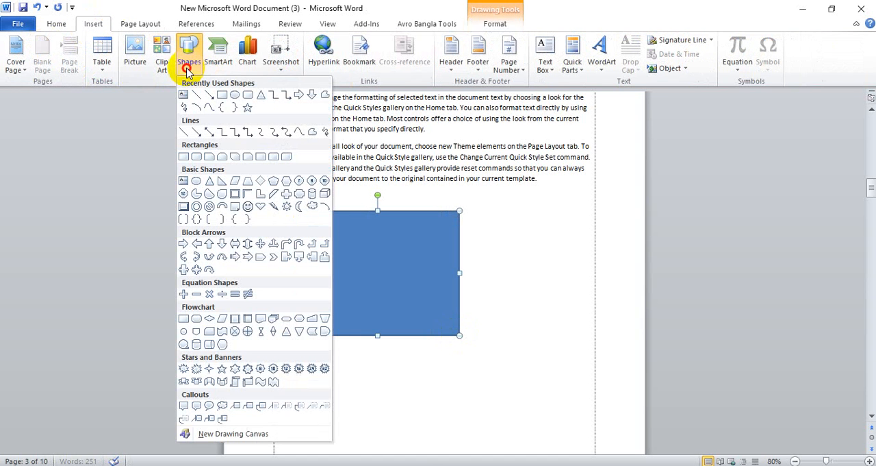
click(261, 94)
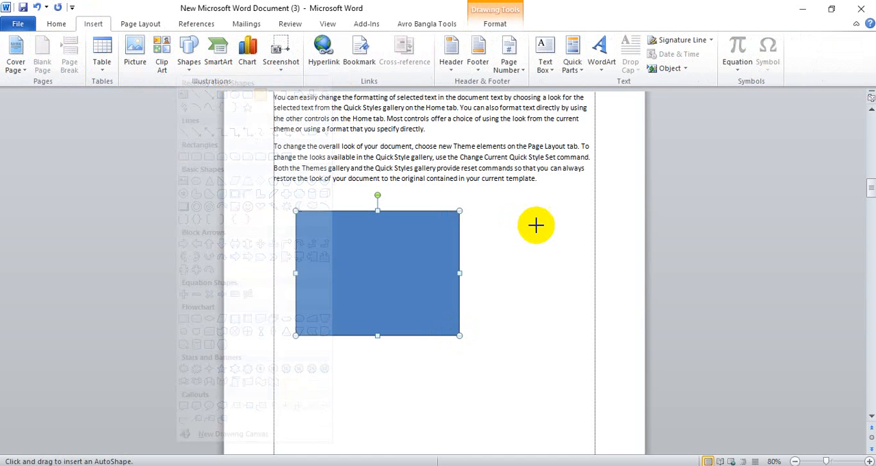
drag(507, 213, 596, 357)
click(357, 361)
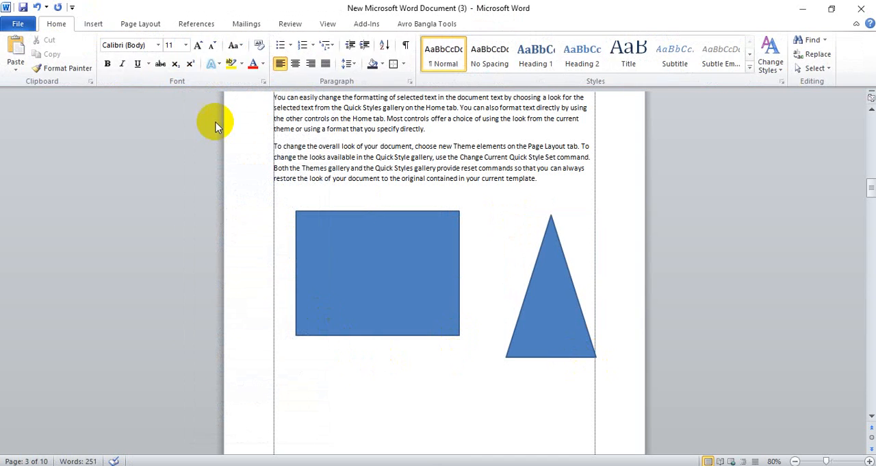
Reposition the triangle and the rectangle below the sample paragraphs, and delete both shapes
drag(547, 294, 517, 272)
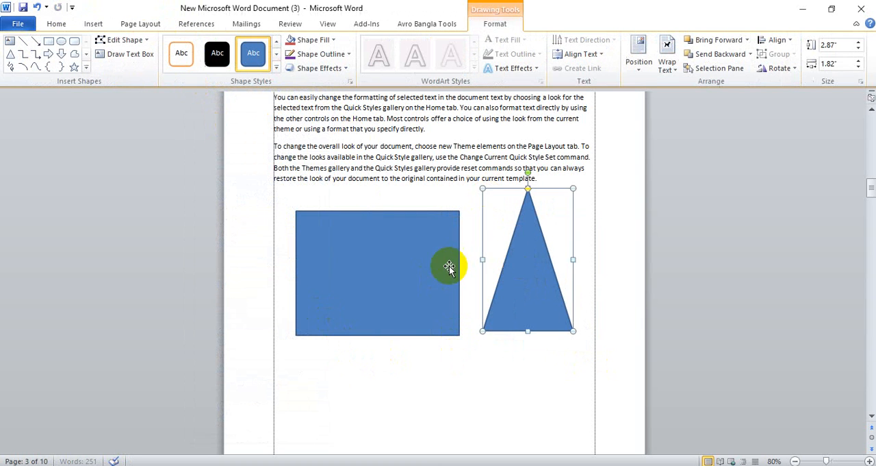
drag(401, 263, 377, 263)
click(530, 274)
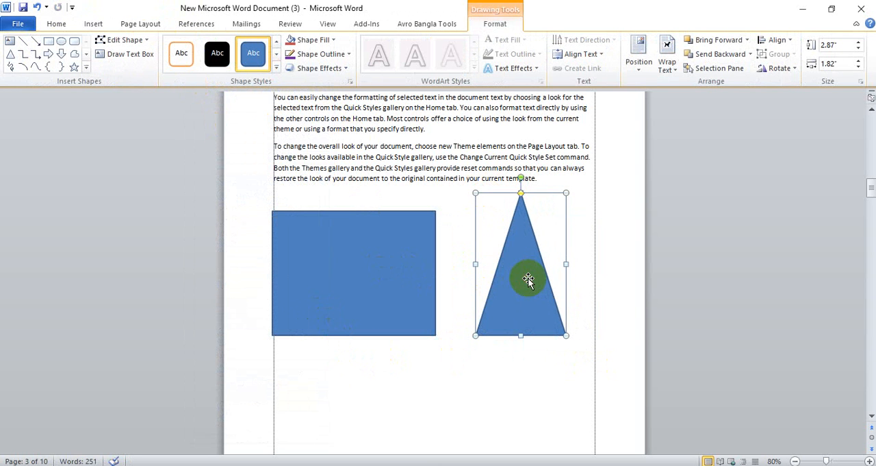
key(Delete)
click(407, 272)
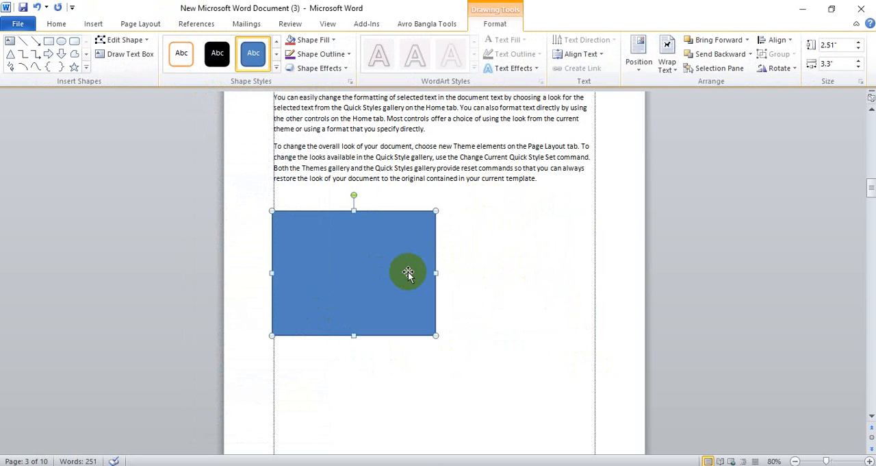
key(Delete)
scroll(408, 272, up, 5)
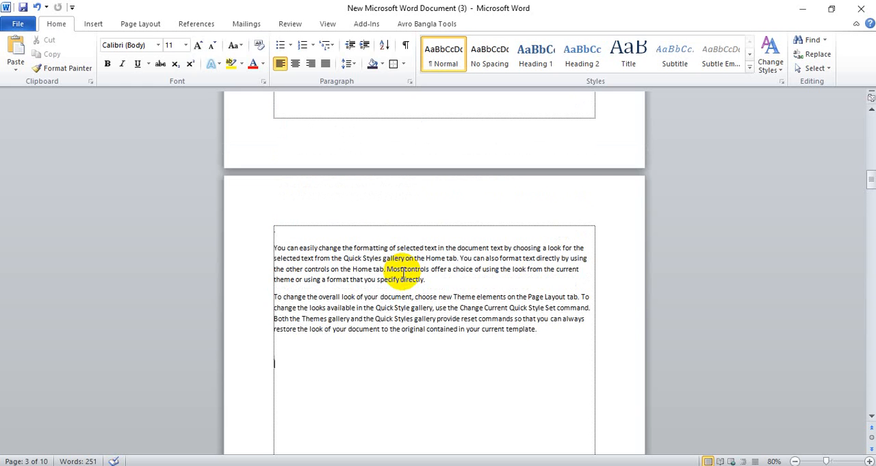
Draw a rectangle about 1.87" wide and 2.25" high below the sample paragraphs
click(93, 24)
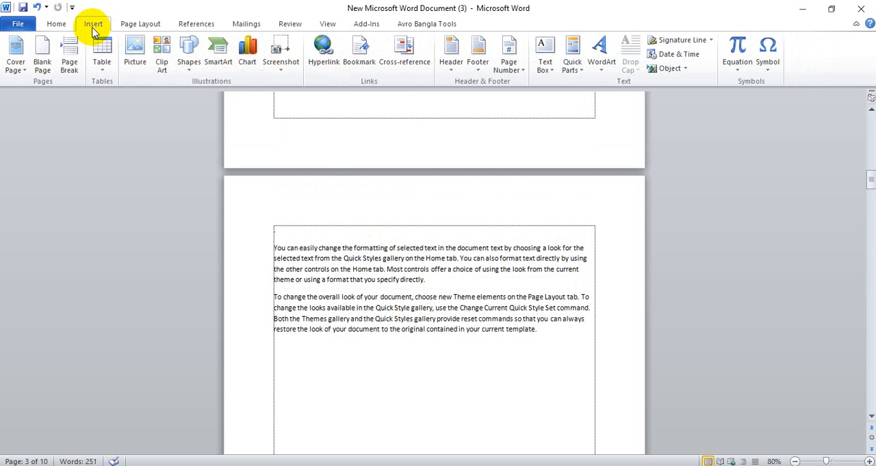
click(190, 61)
click(240, 105)
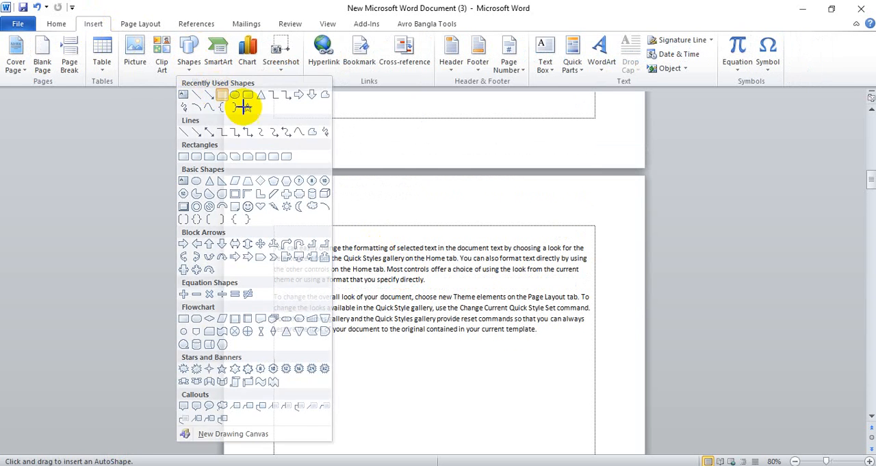
mouse_move(338, 300)
mouse_down()
mouse_move(404, 364)
mouse_move(431, 411)
mouse_up()
click(548, 395)
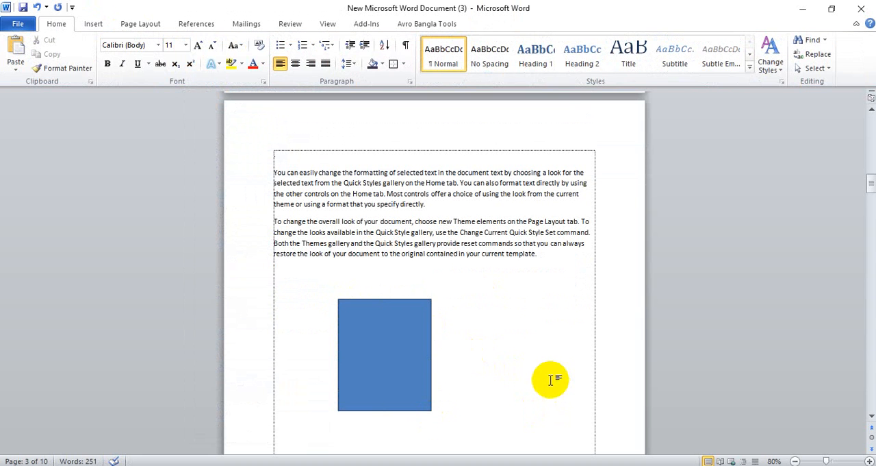
Compare the tools offered when the rectangle is selected with those offered inside the paragraph text
click(380, 339)
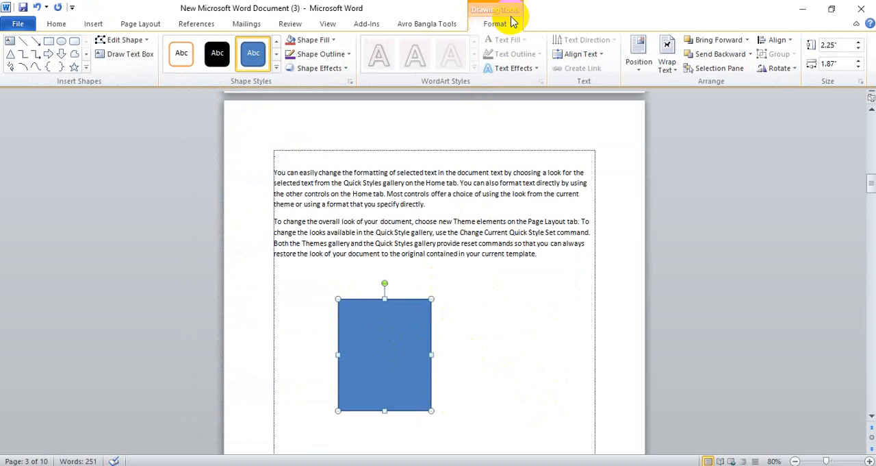
click(359, 235)
click(346, 183)
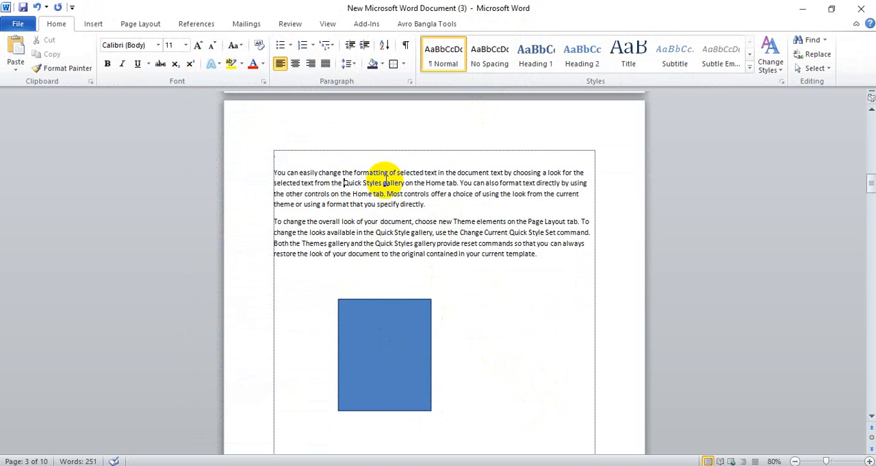
click(436, 176)
click(537, 243)
click(480, 256)
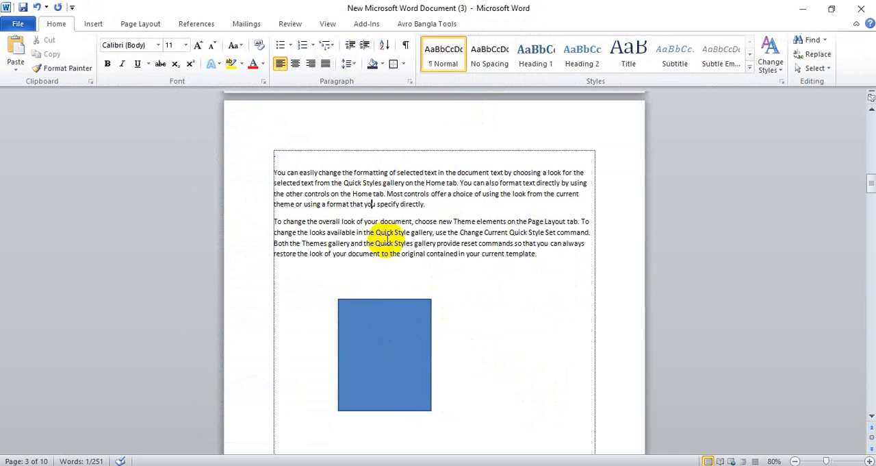
Select the rectangle and review its custom fill colour settings, accepting the current colour
click(372, 339)
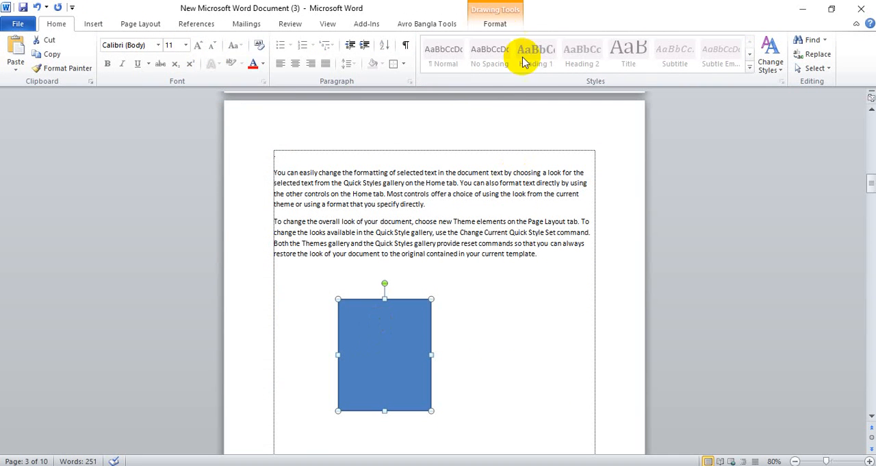
click(500, 29)
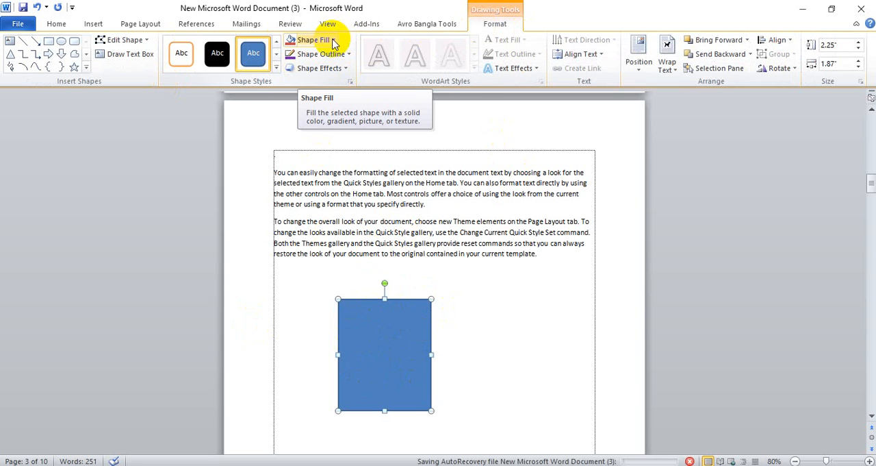
click(334, 42)
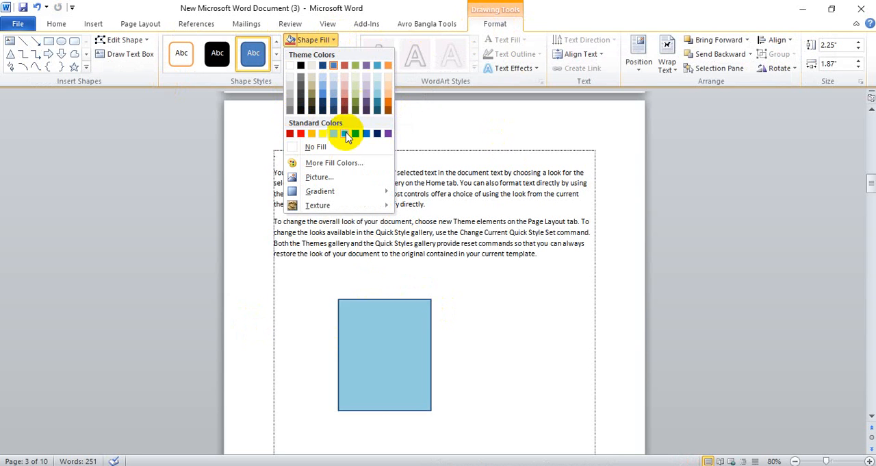
click(333, 163)
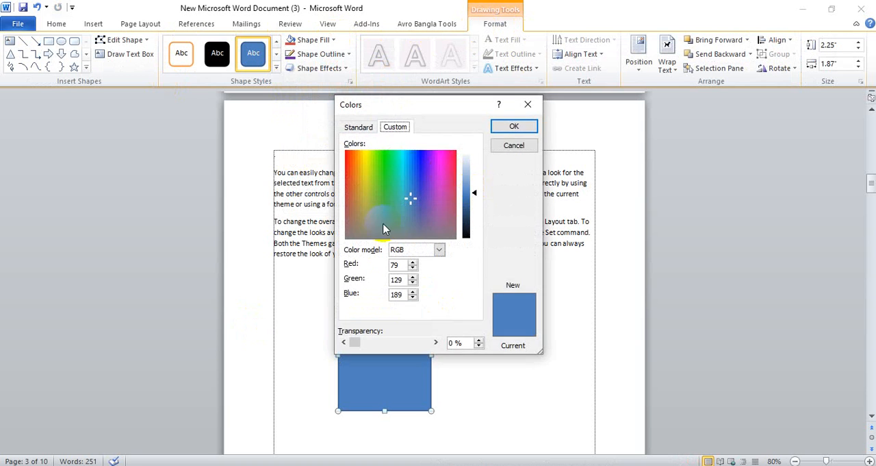
click(514, 126)
Fill the rectangle below the paragraphs with the "pic man" picture
click(332, 40)
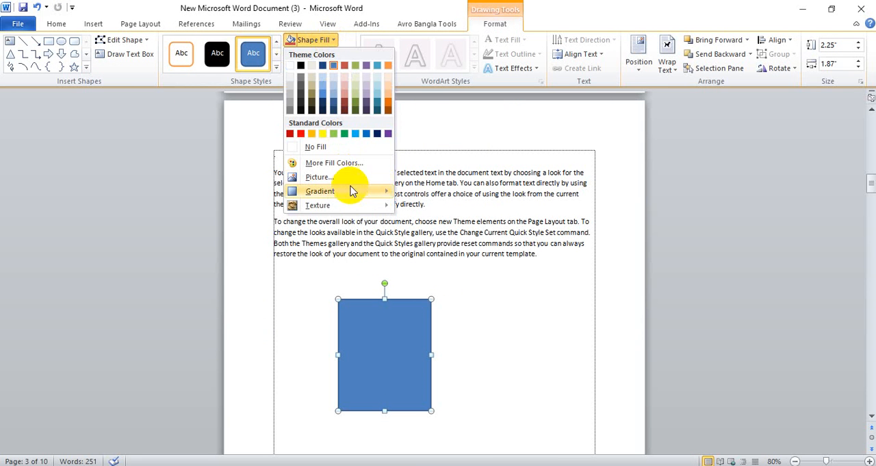
click(325, 179)
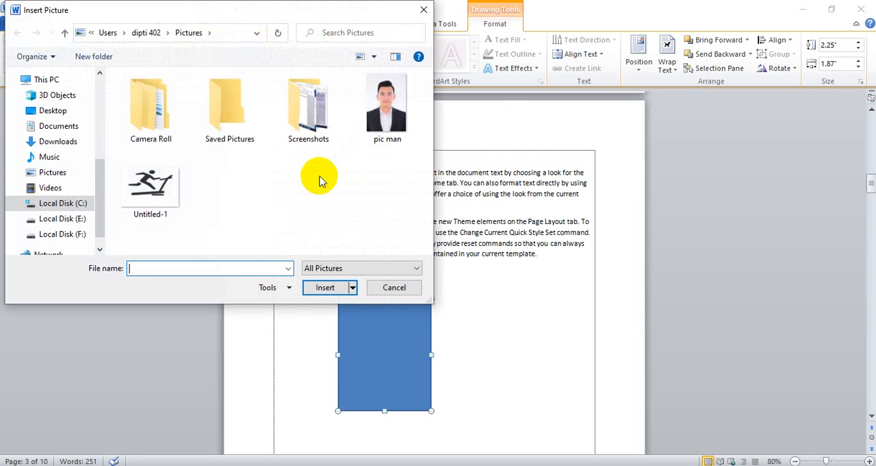
click(387, 108)
click(339, 287)
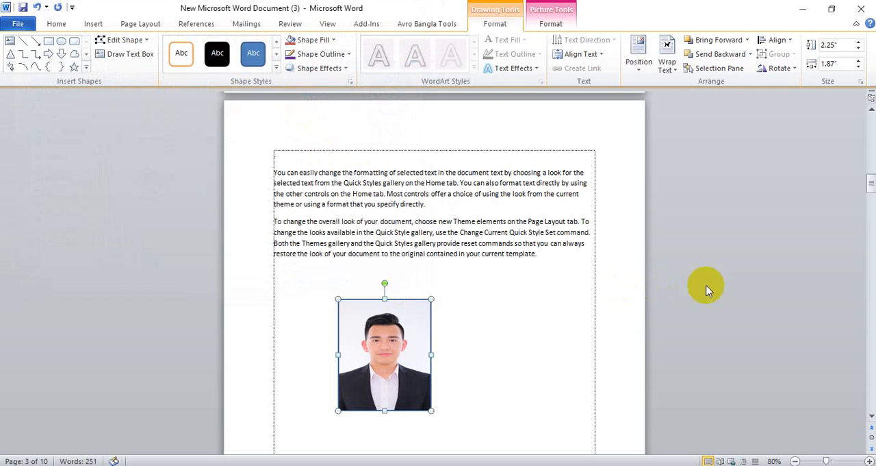
click(582, 293)
Remove the outline from the picture-filled rectangle
click(423, 340)
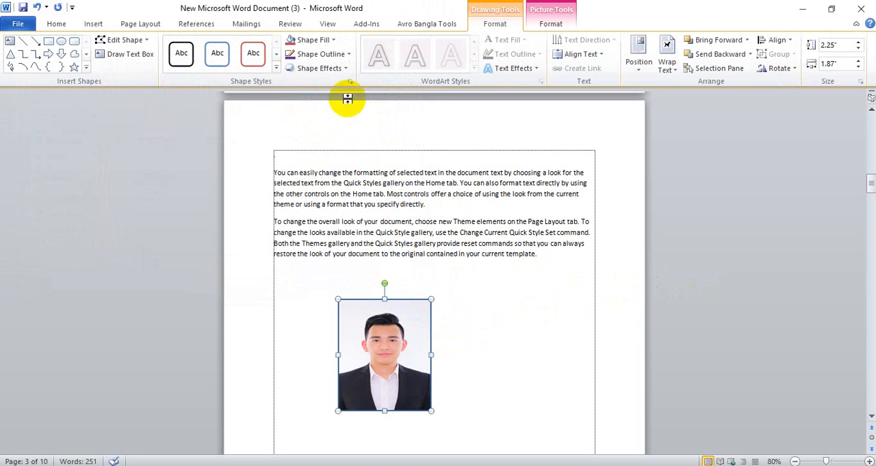
click(344, 55)
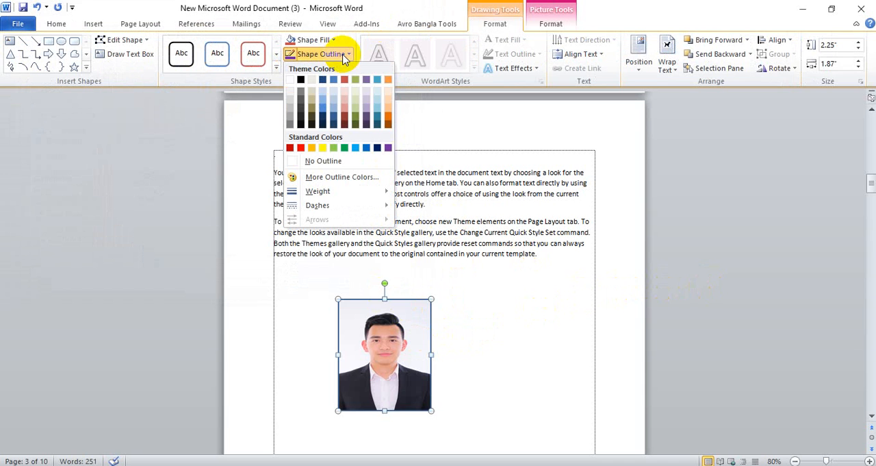
click(323, 163)
click(491, 310)
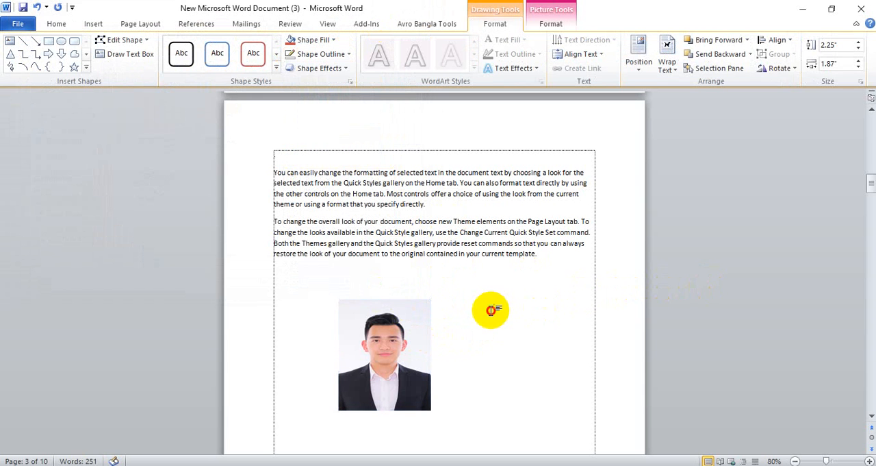
Move the picture-filled rectangle to the page's top-right corner and shrink it to about 0.88" wide and 1.06" high
drag(370, 325, 496, 241)
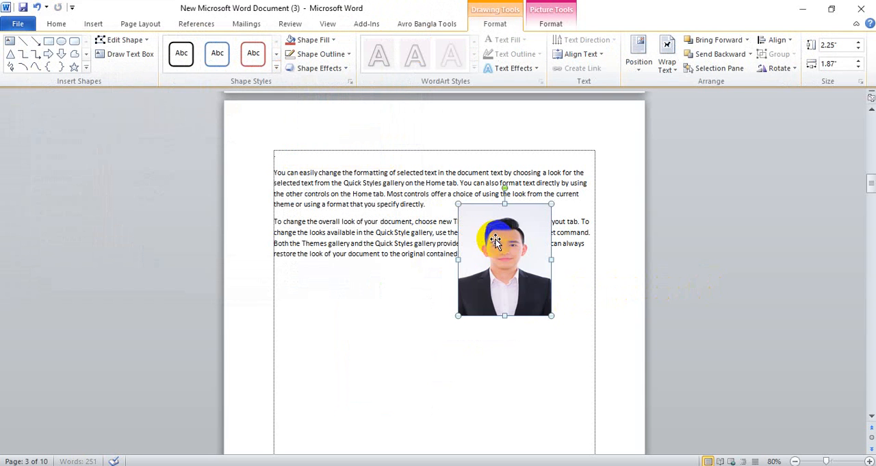
drag(552, 204, 576, 150)
scroll(497, 309, up, 1)
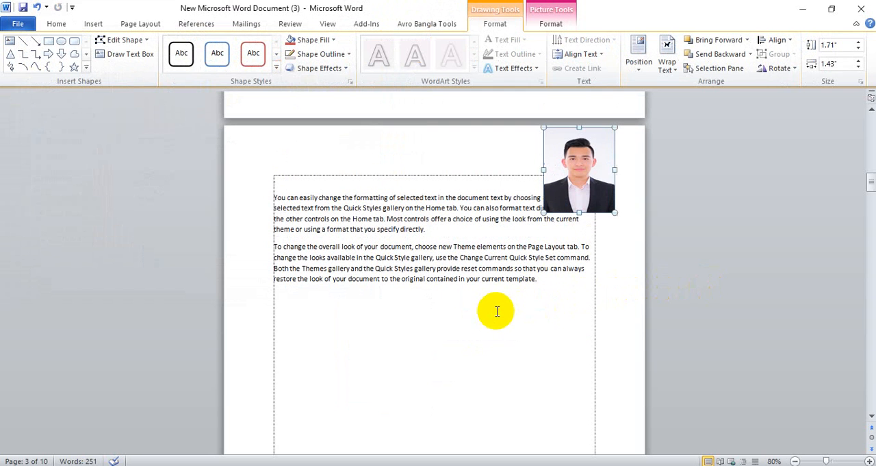
drag(616, 128, 603, 145)
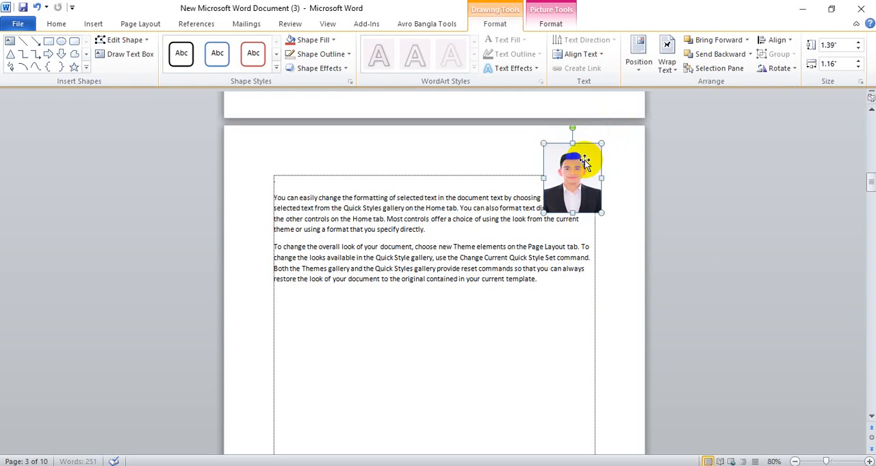
drag(575, 170, 597, 160)
drag(625, 134, 596, 150)
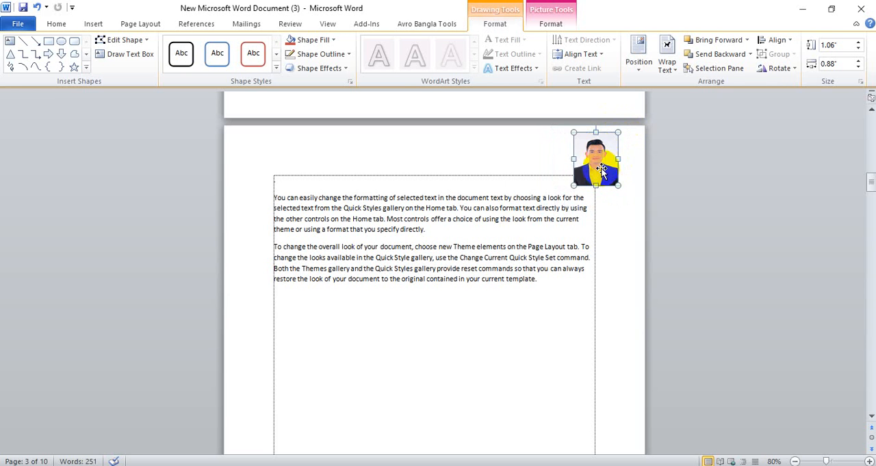
click(554, 305)
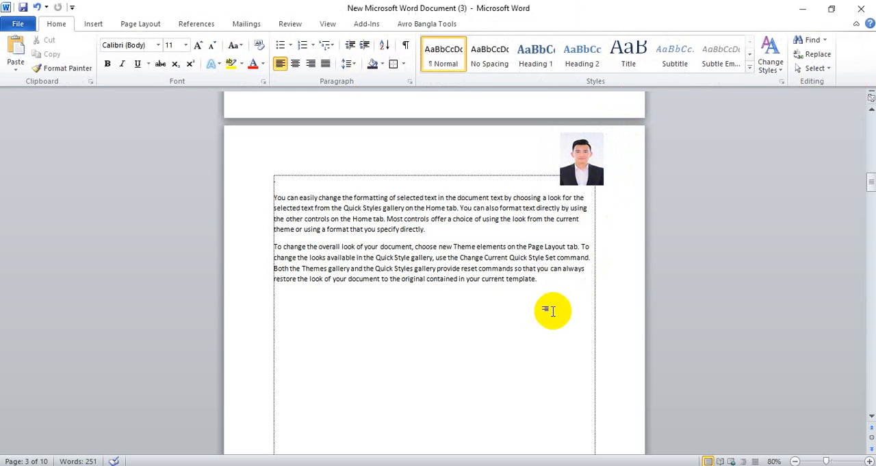
Check the photo at several zoom levels and delete it from the page's top-right corner
ctrl+scroll(657, 301, up, 7)
ctrl+scroll(668, 274, down, 10)
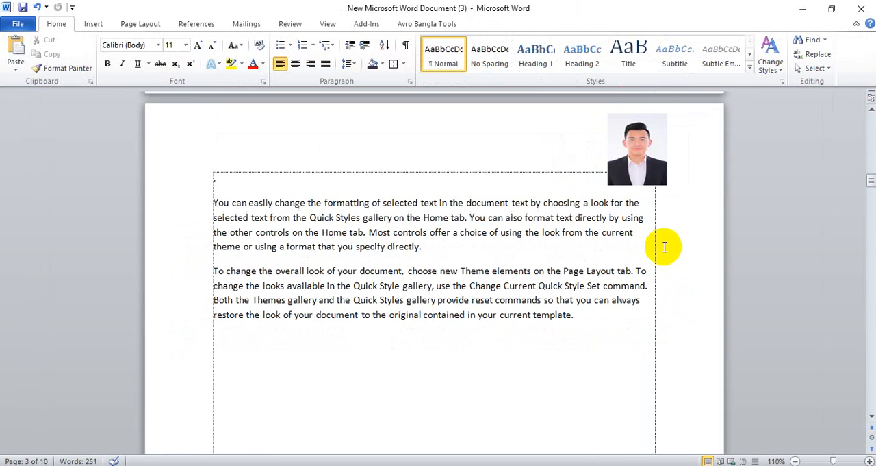
ctrl+scroll(665, 247, up, 2)
ctrl+scroll(664, 248, down, 3)
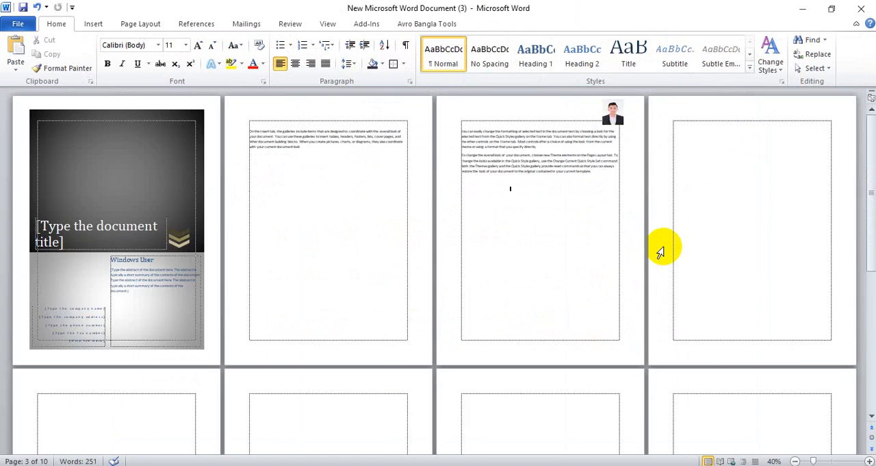
ctrl+scroll(665, 247, up, 3)
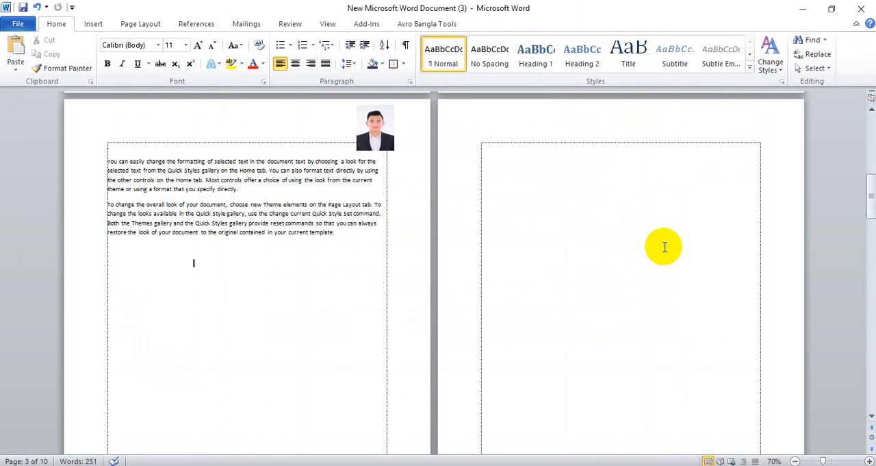
click(367, 125)
key(Delete)
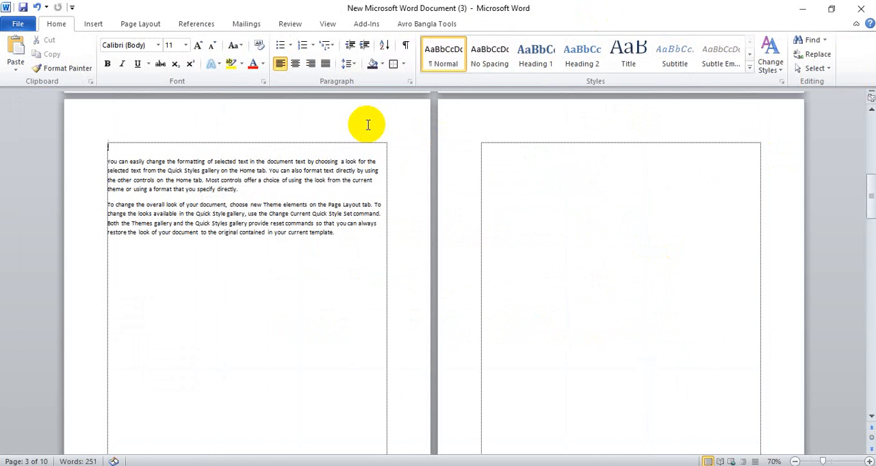
Insert a Continuous Picture List SmartArt graphic above the sample paragraphs
click(92, 24)
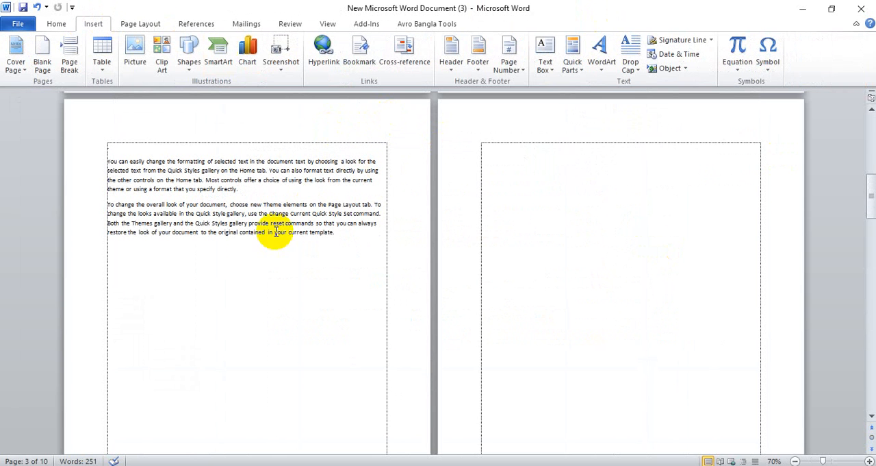
click(213, 65)
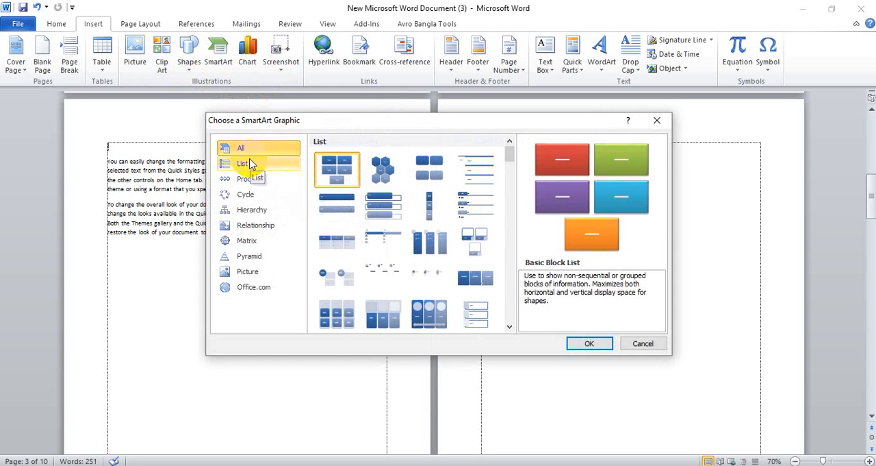
click(432, 309)
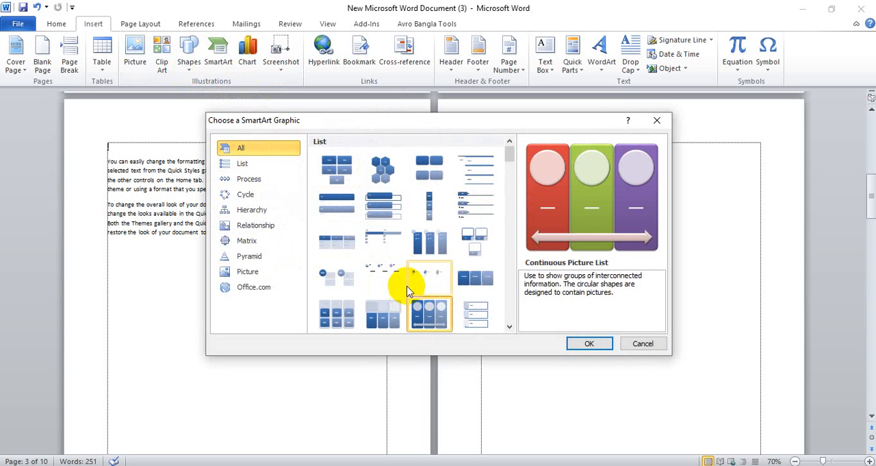
click(586, 342)
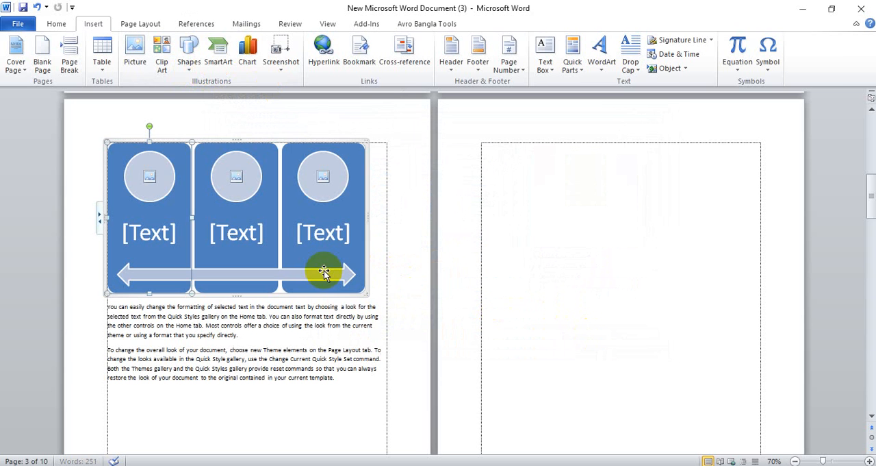
Fill the three circular picture placeholders of the SmartArt graphic with the "pic man" picture
click(146, 179)
click(390, 109)
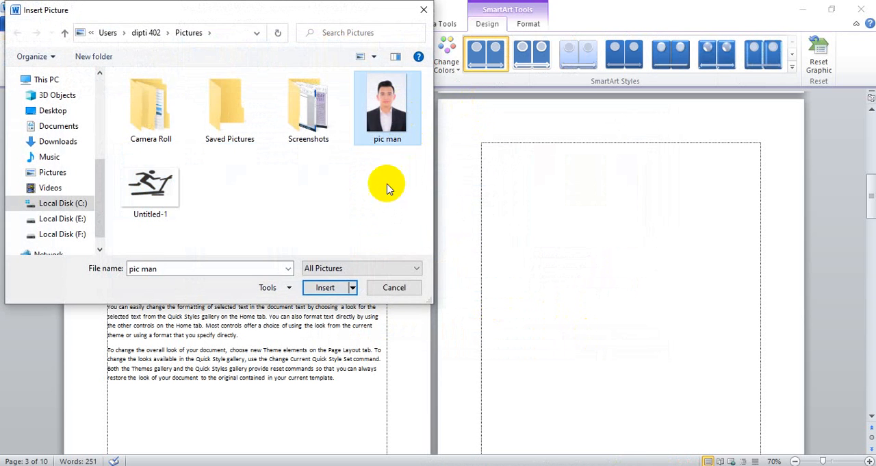
click(326, 287)
click(248, 180)
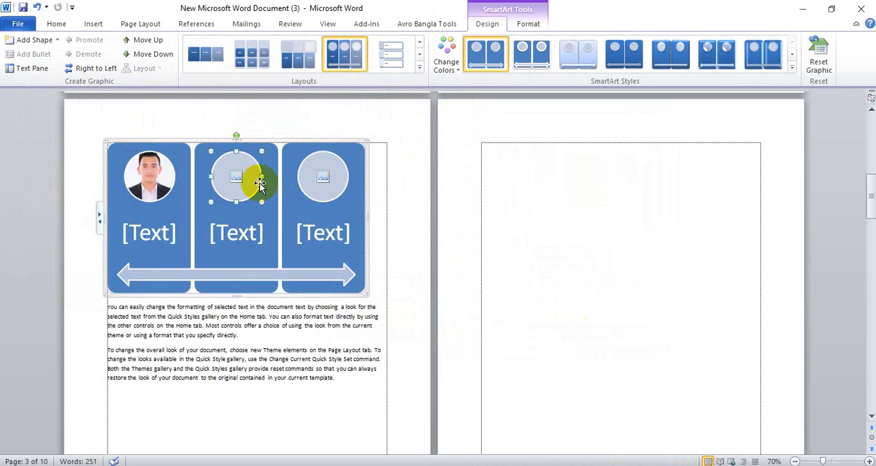
click(238, 177)
click(393, 106)
double_click(403, 109)
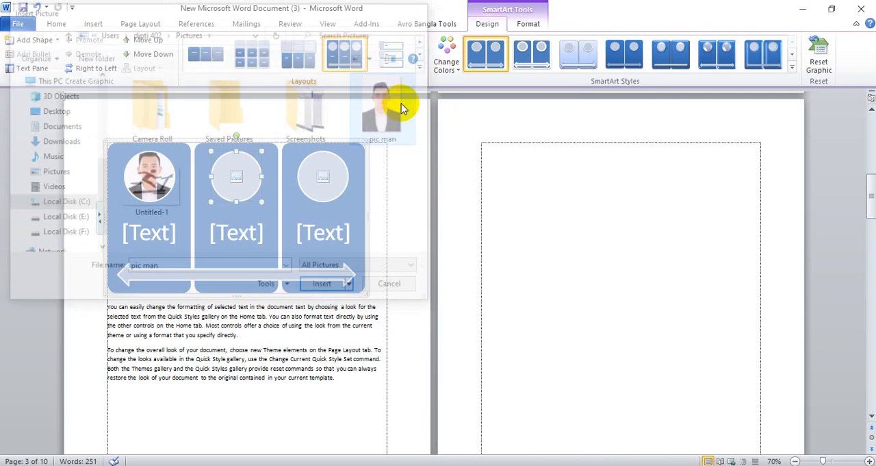
click(323, 177)
click(387, 109)
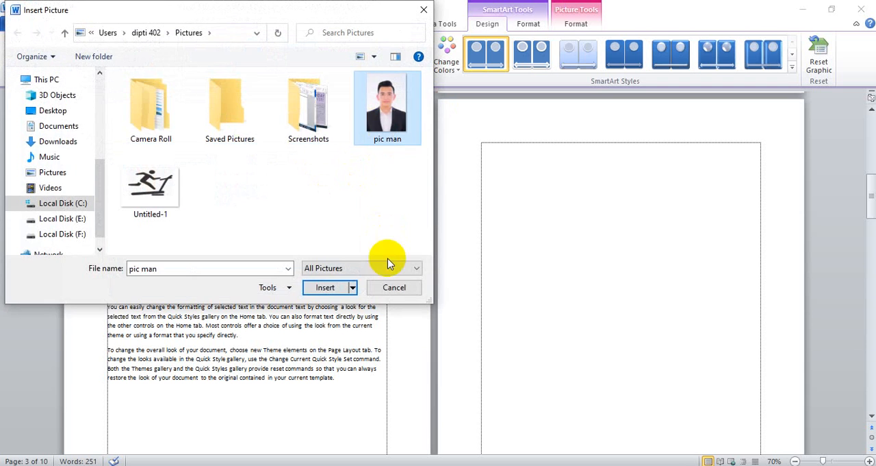
click(343, 287)
Enter the sample texts "bgdf", "fdgfdgdfg" and "gdffg" in the three panels of the SmartArt graphic
click(144, 233)
text(bg)
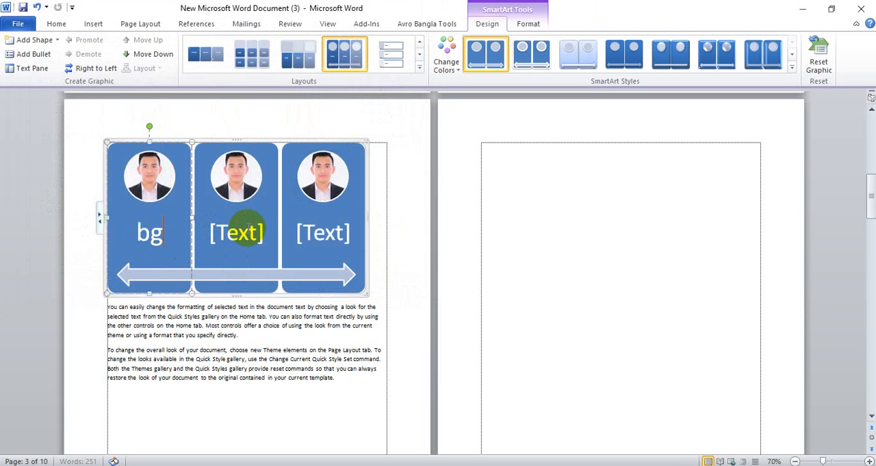
text(df)
click(238, 233)
text(fdgfdgdfg)
click(323, 233)
text(gdf)
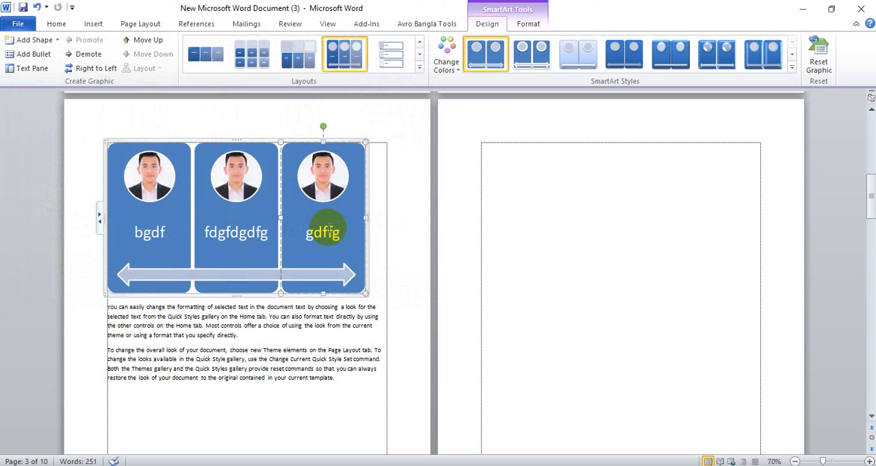
Add a shape after the "gdffg" panel and fill its circular placeholder with the "pic man" picture
right_click(341, 218)
mouse_move(402, 337)
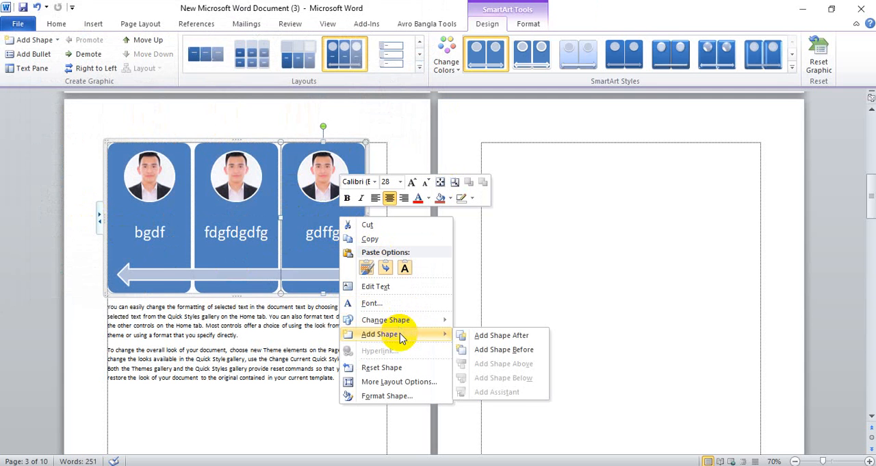
click(487, 338)
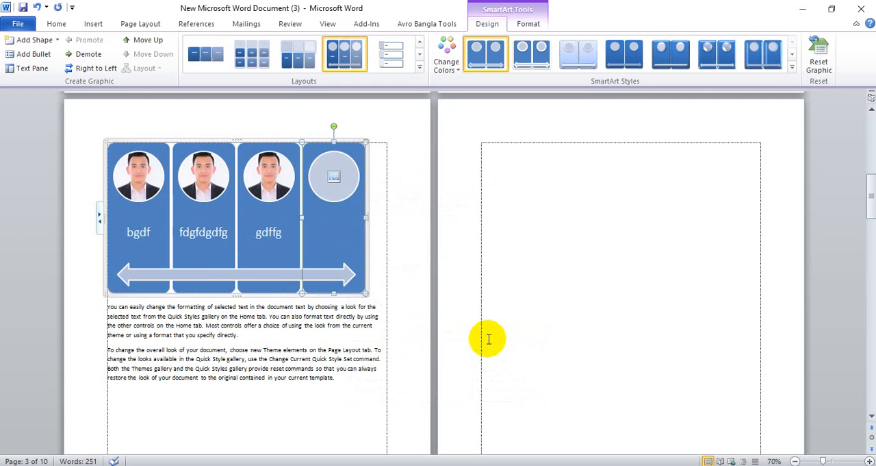
click(331, 177)
click(386, 109)
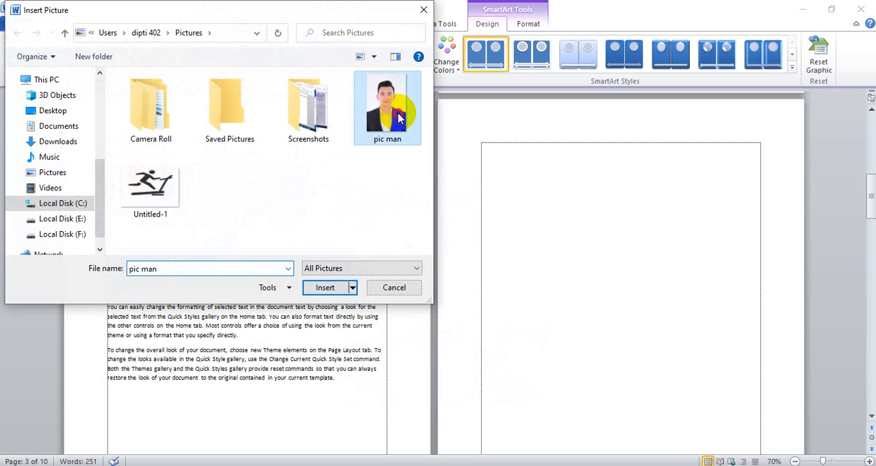
click(327, 286)
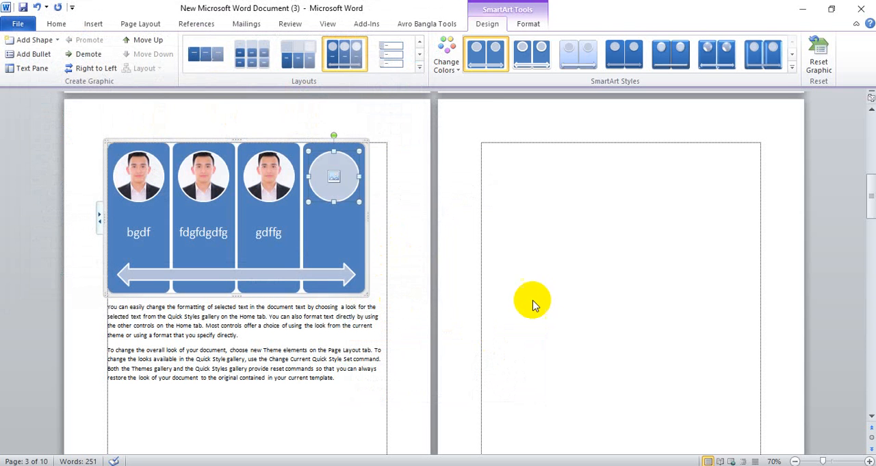
Delete the "gdffg" panel and the textless panel after it from the SmartArt graphic
click(275, 248)
right_click(277, 247)
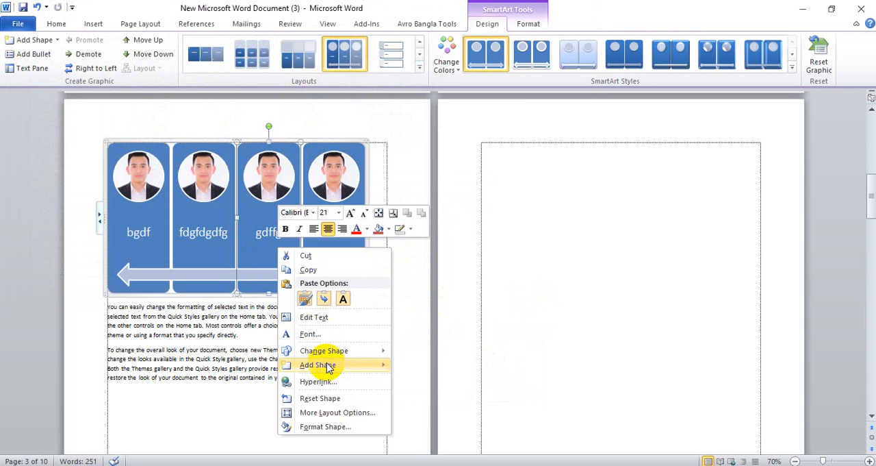
click(313, 244)
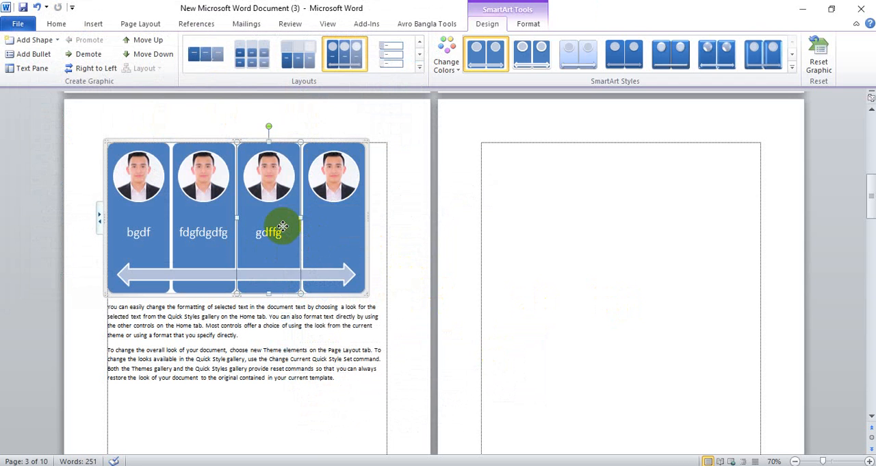
key(Delete)
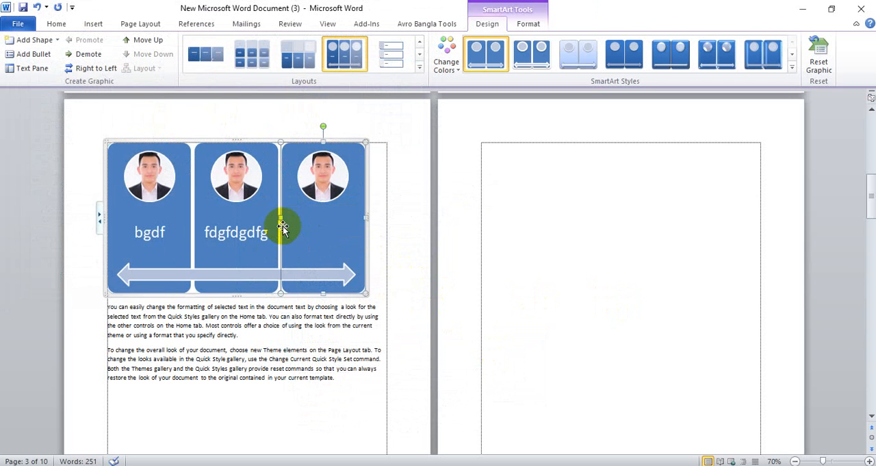
key(Delete)
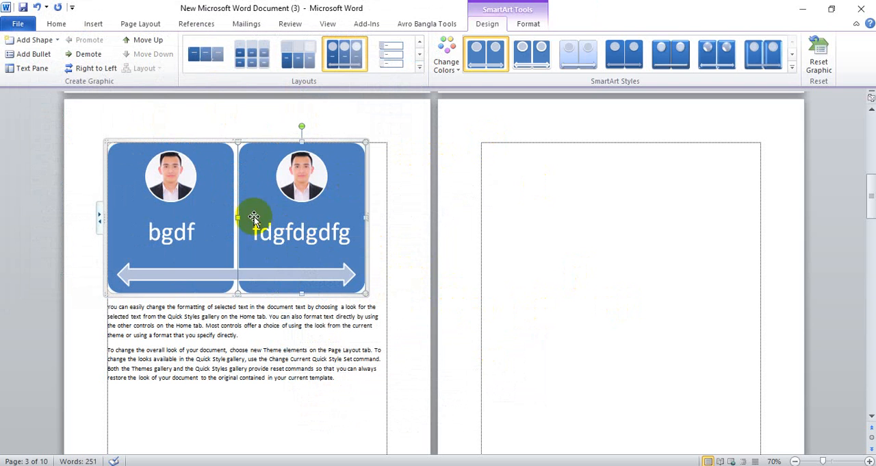
Recolor the two-panel SmartArt graphic with the first Colorful color set and apply the second 3-D SmartArt style
click(196, 219)
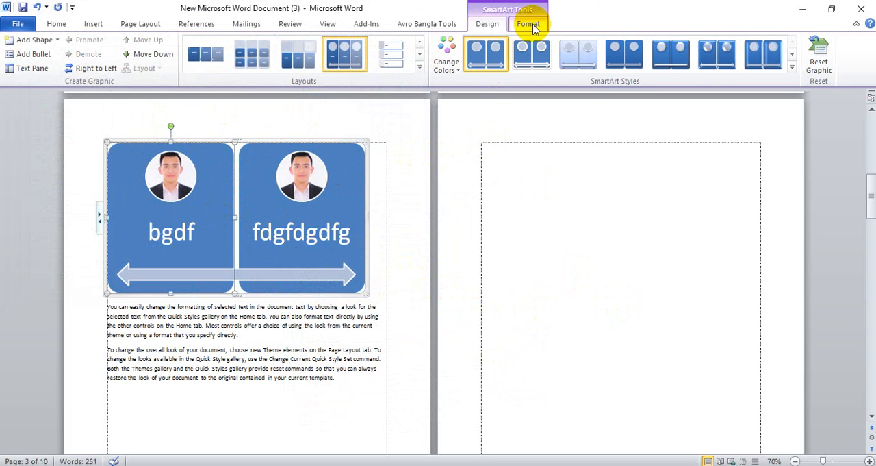
click(530, 24)
click(484, 26)
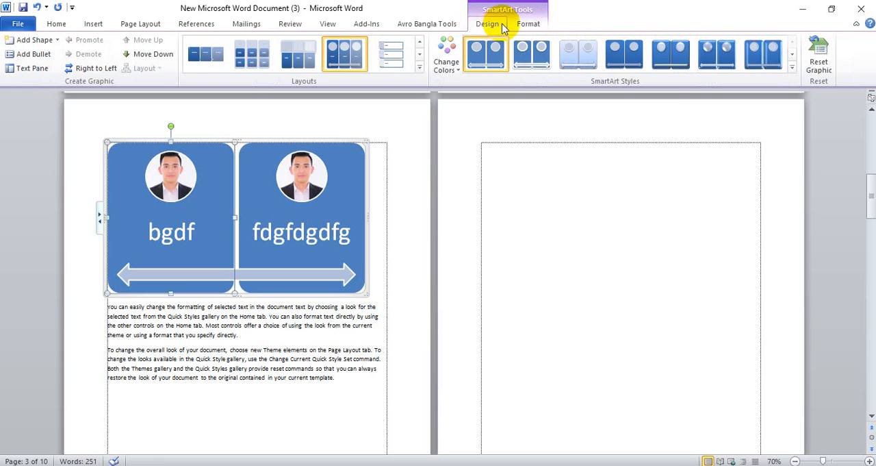
click(446, 58)
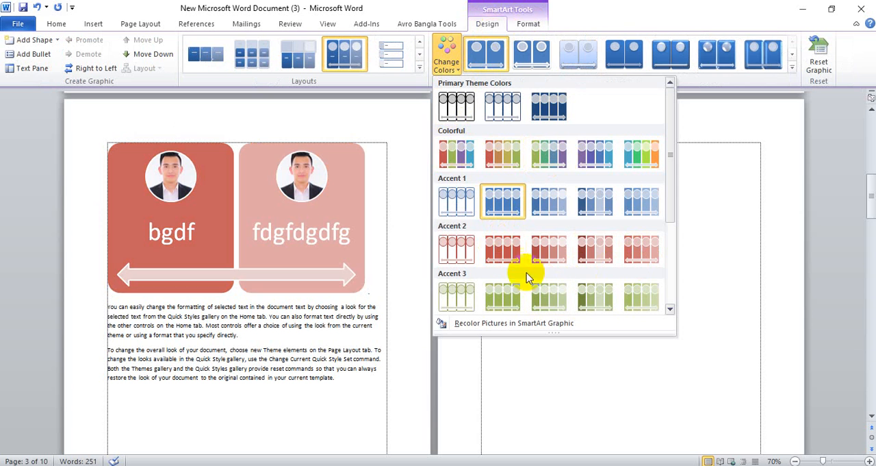
click(464, 164)
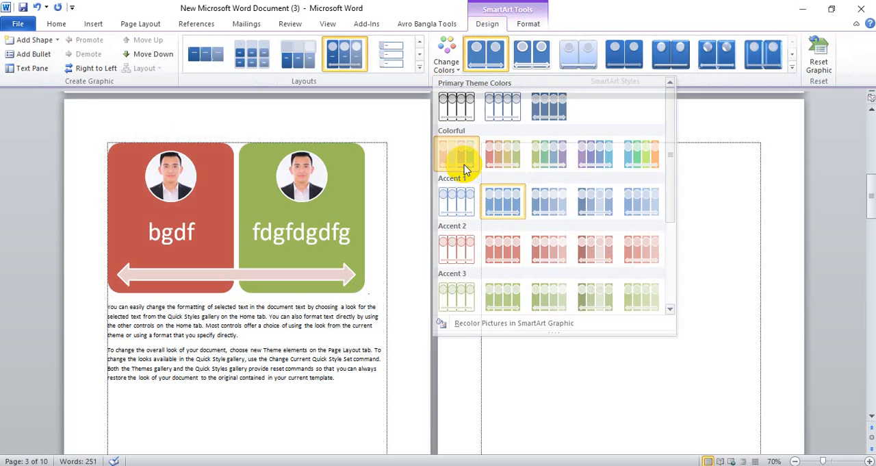
click(791, 73)
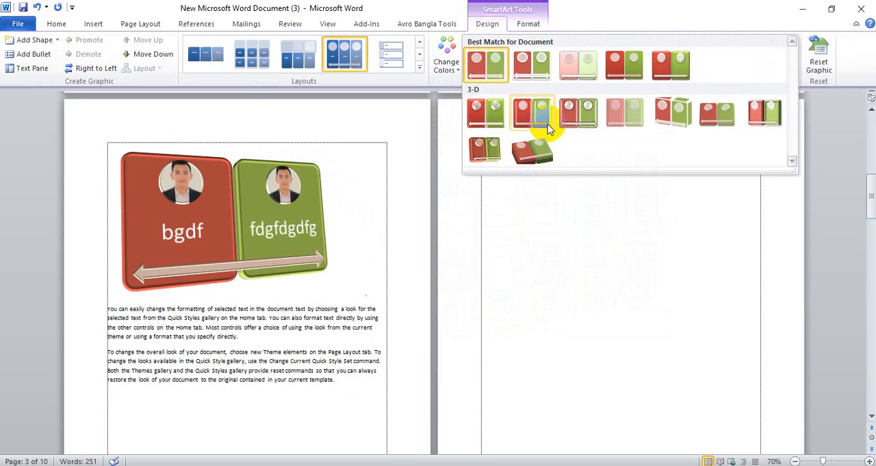
click(548, 126)
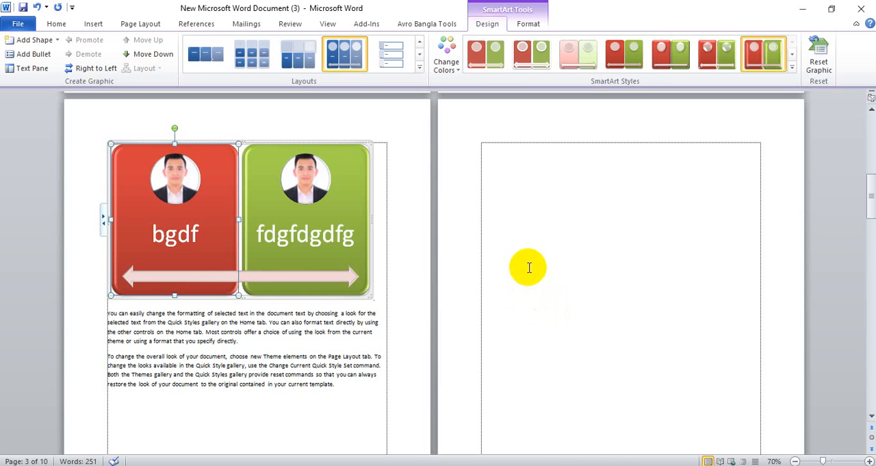
Browse the SmartArt categories and replace the picture list with a Vertical Chevron List from the Process category
click(91, 23)
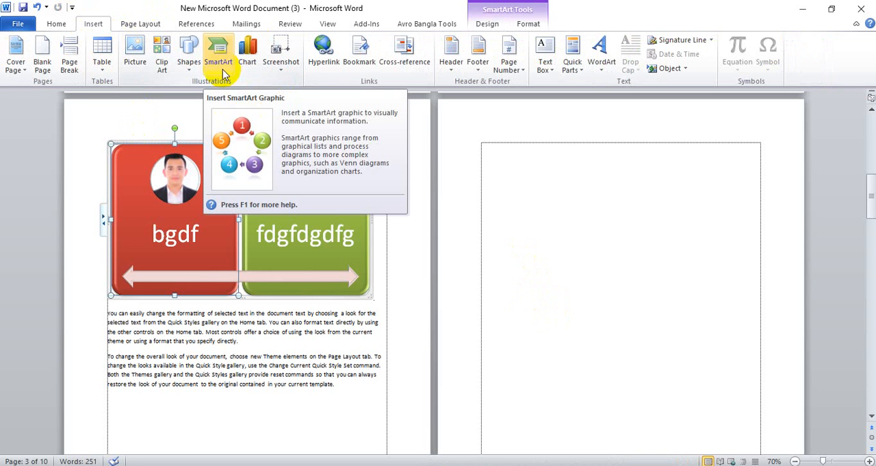
click(216, 47)
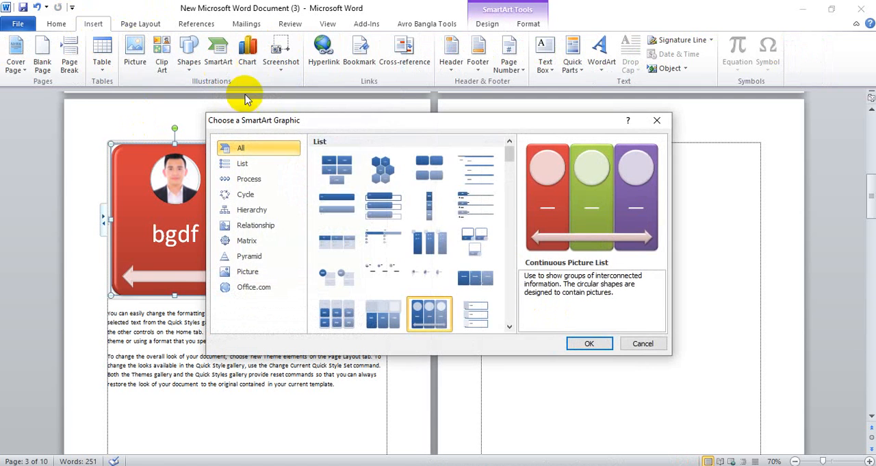
click(248, 257)
click(245, 195)
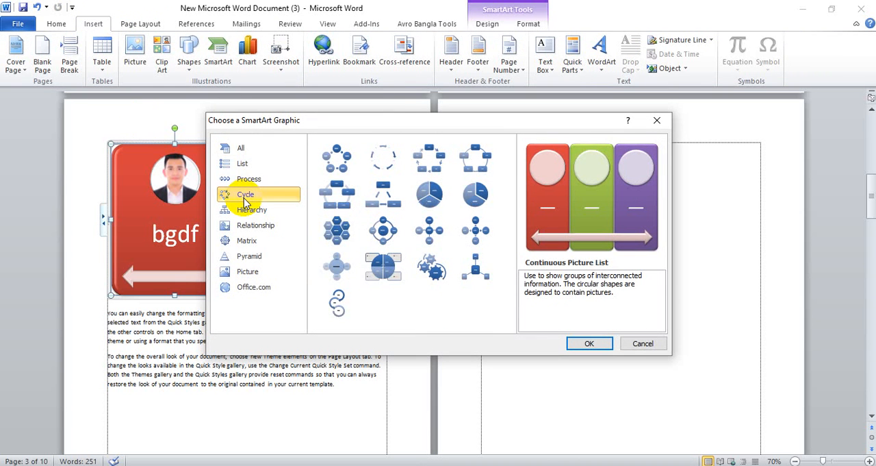
click(242, 163)
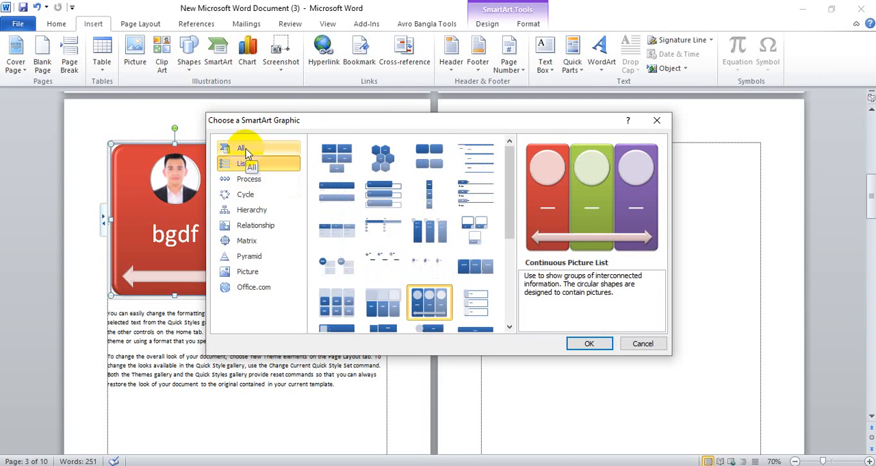
click(248, 152)
click(250, 164)
click(257, 179)
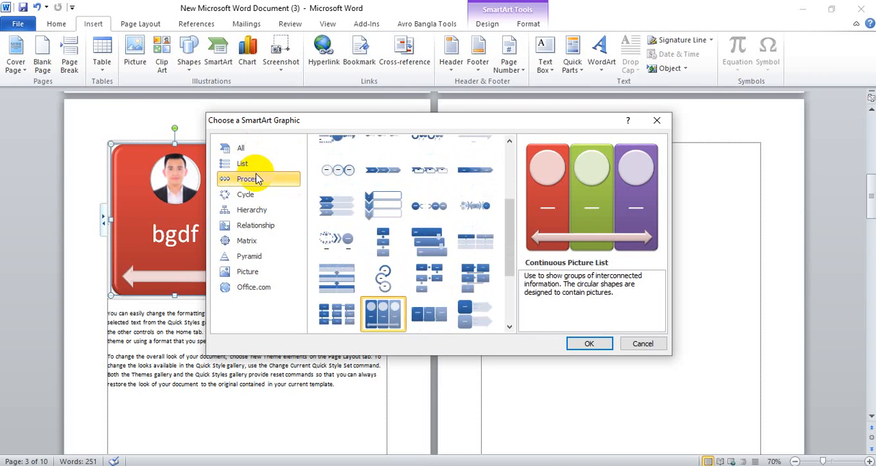
click(384, 204)
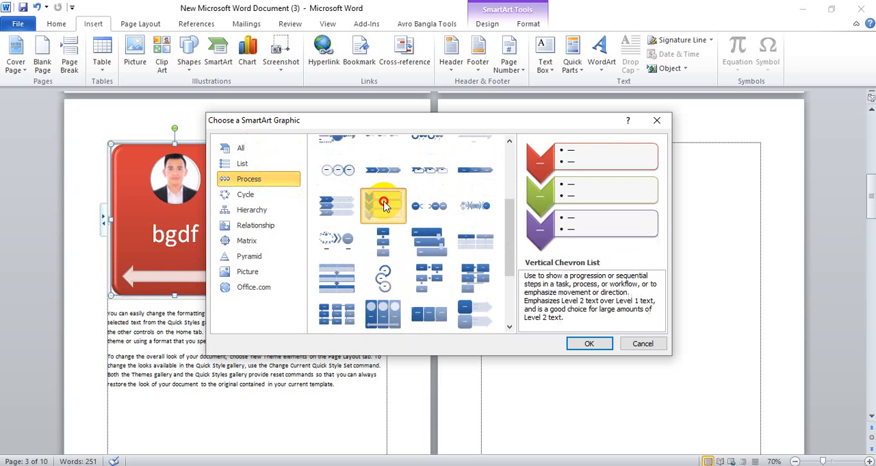
click(582, 345)
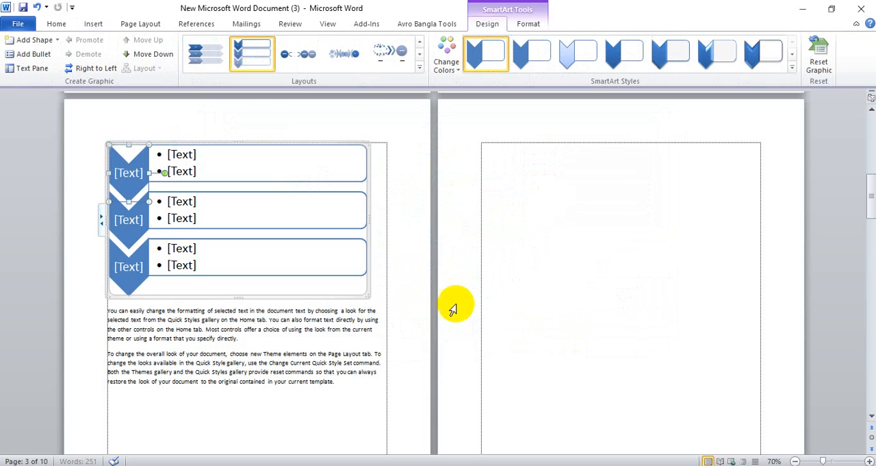
Delete the lower bullet texts of the chevron list and remove the whole SmartArt graphic from the page
click(206, 204)
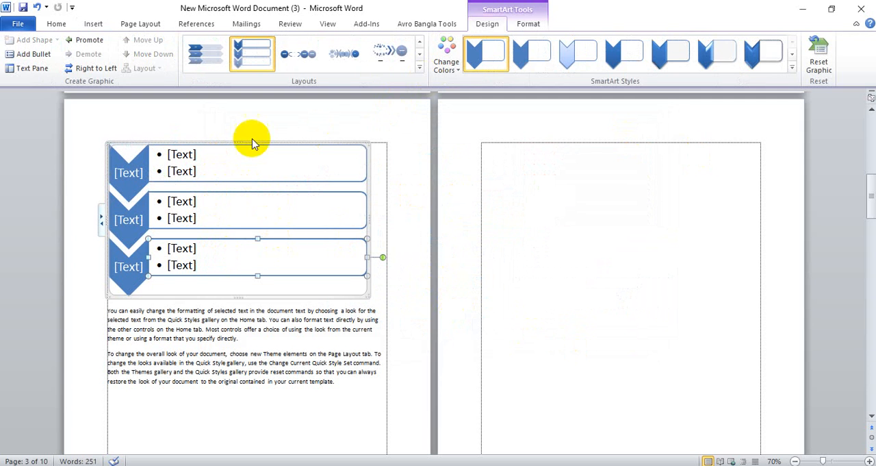
click(85, 22)
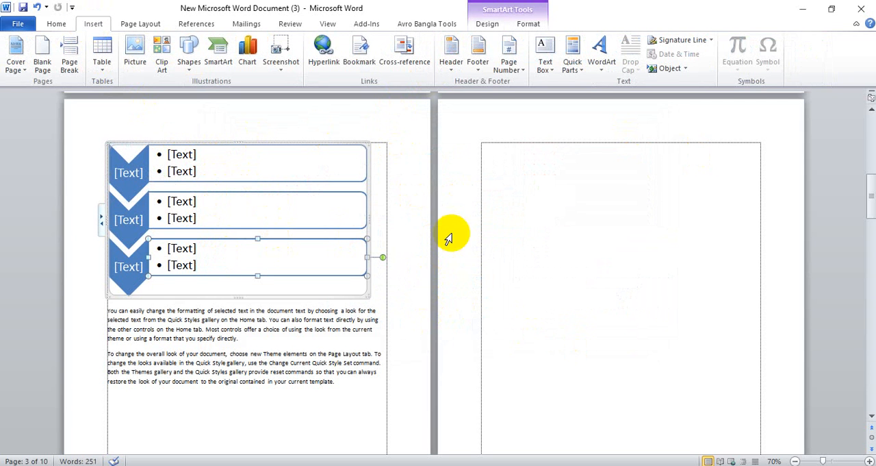
key(Delete)
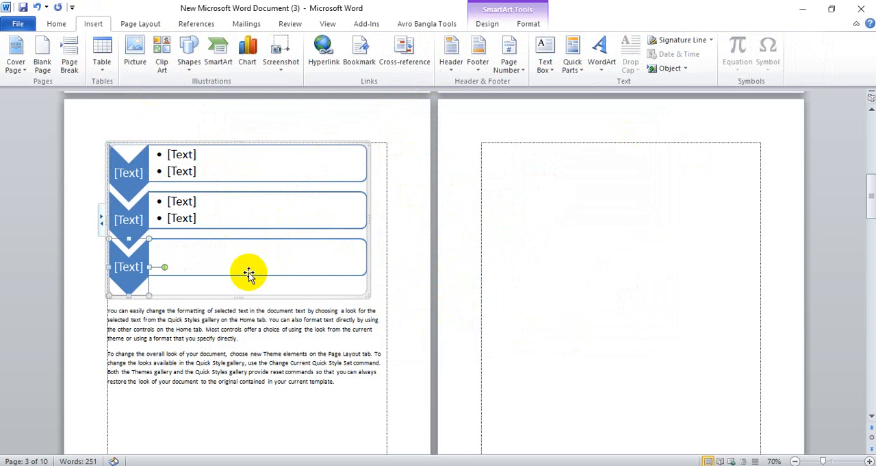
key(Delete)
click(104, 221)
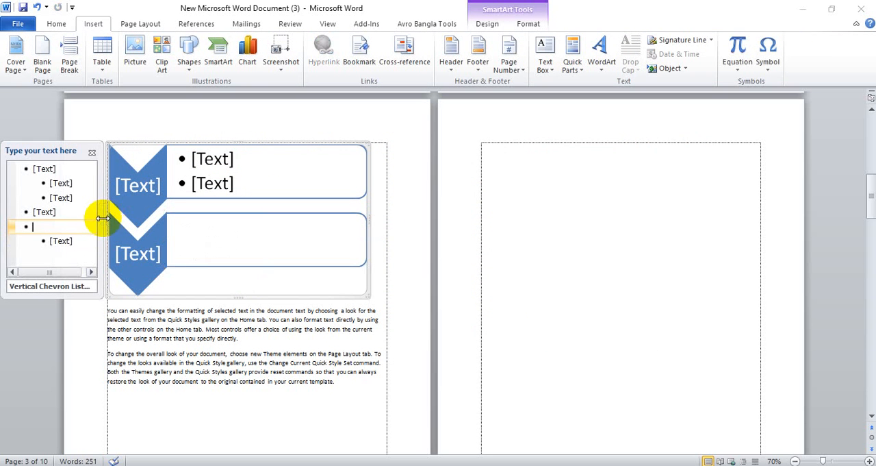
click(92, 152)
key(Delete)
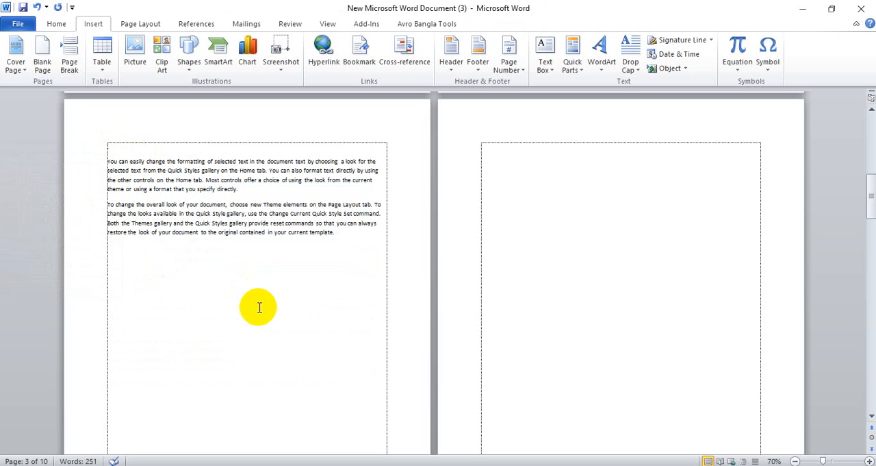
Add a blank line above the page 3 text and insert a 2-D Stacked Column chart there
key(Return)
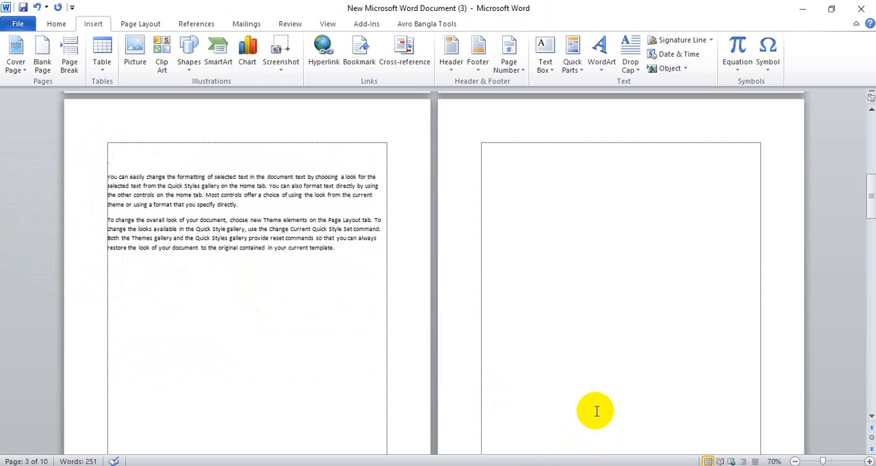
click(249, 60)
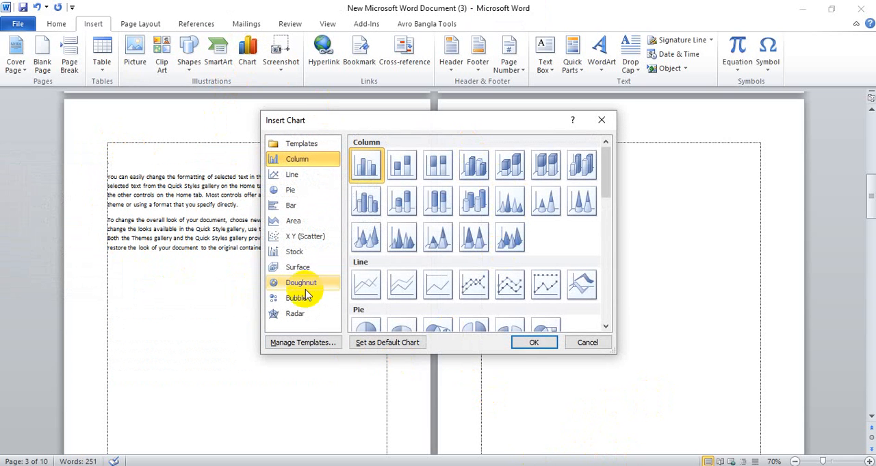
click(289, 204)
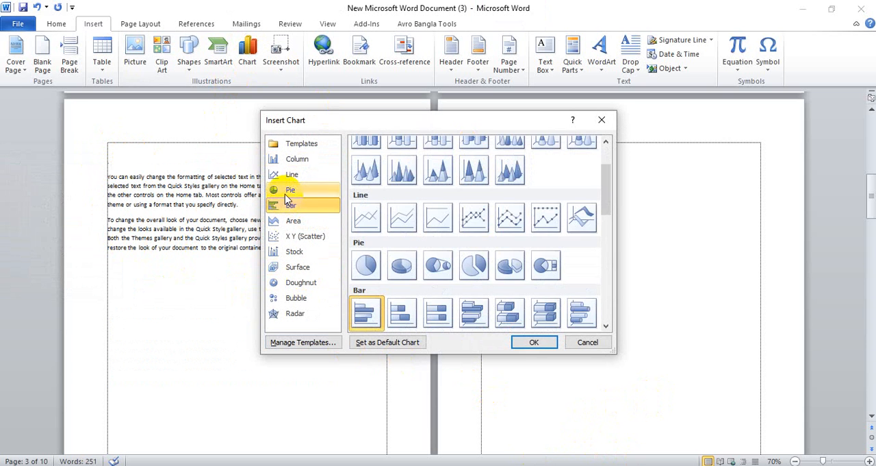
click(287, 196)
scroll(358, 225, up, 3)
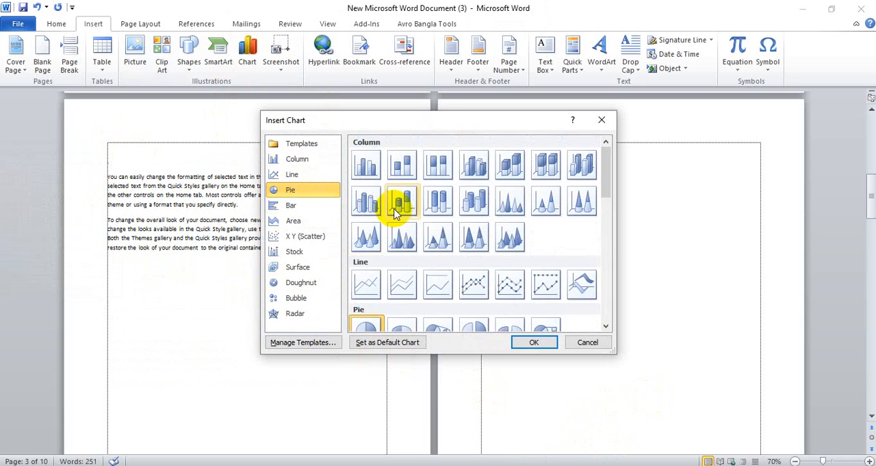
click(402, 164)
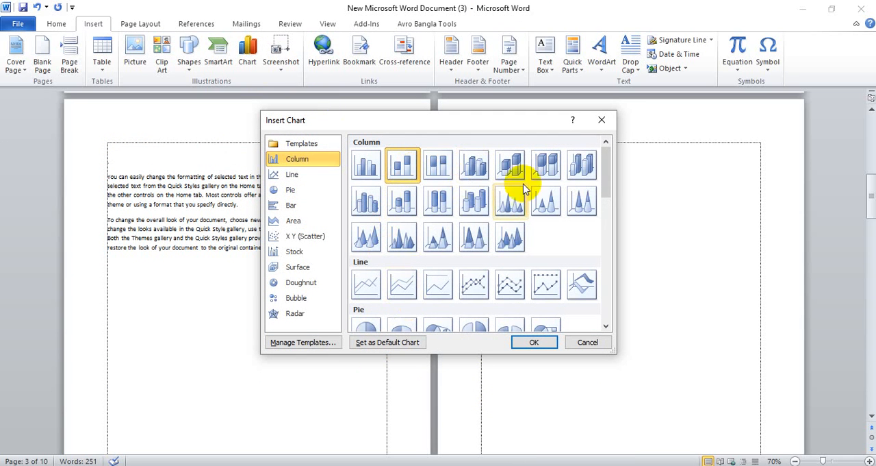
click(533, 344)
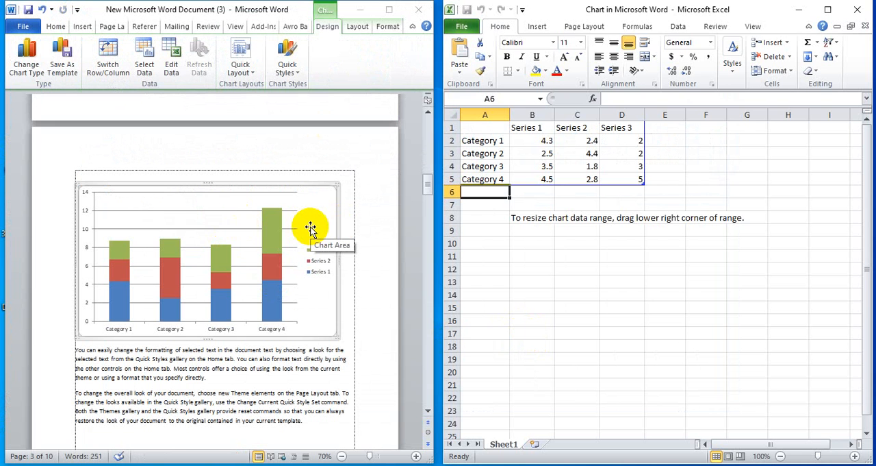
Rename the four categories in the chart's data sheet as 1991, 2001, 2011 and 2021
click(499, 141)
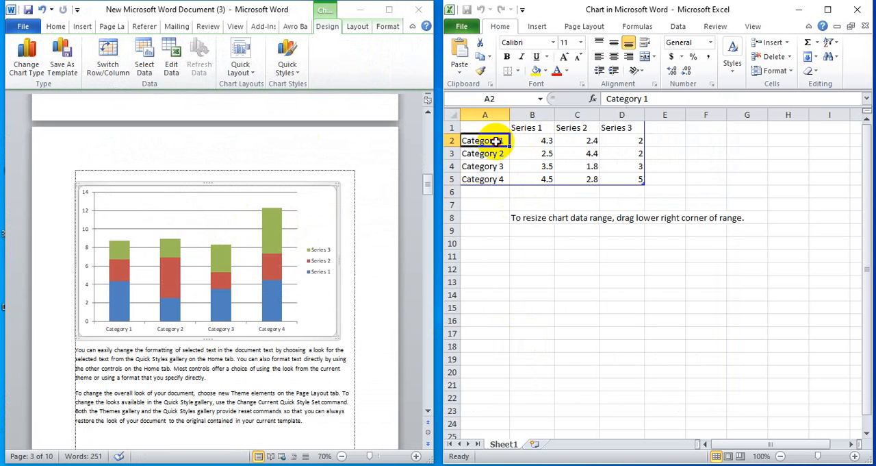
double_click(502, 141)
drag(503, 140, 452, 135)
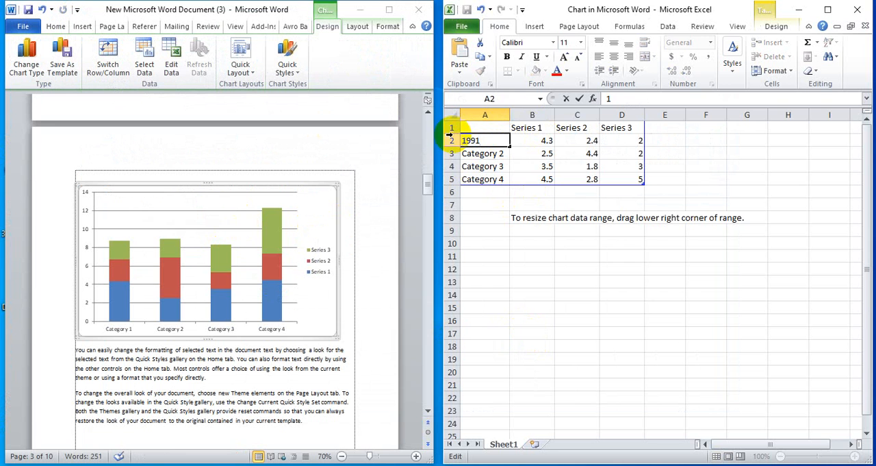
click(493, 151)
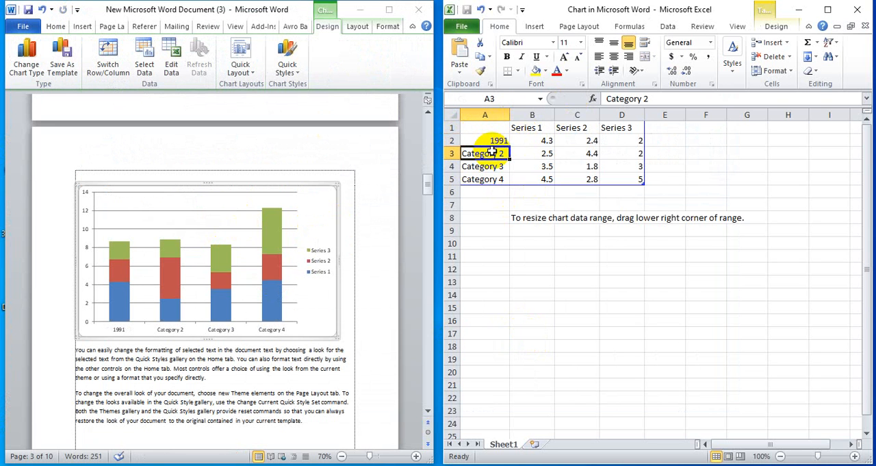
text(2001)
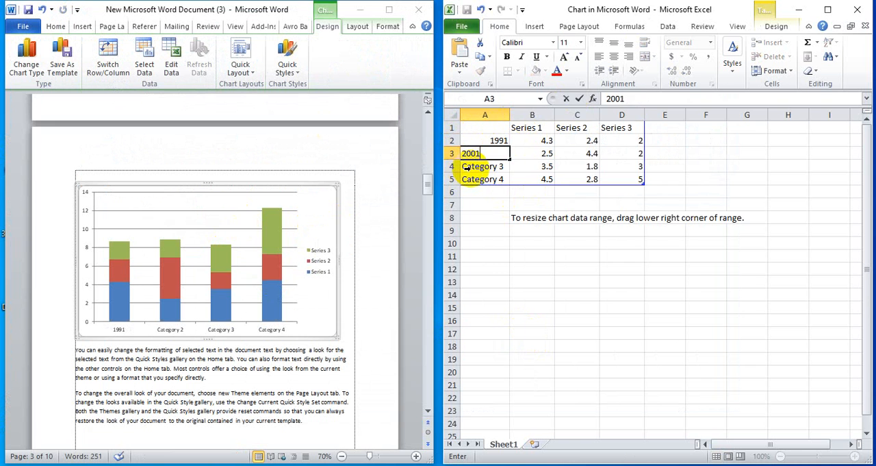
click(467, 168)
text(2011)
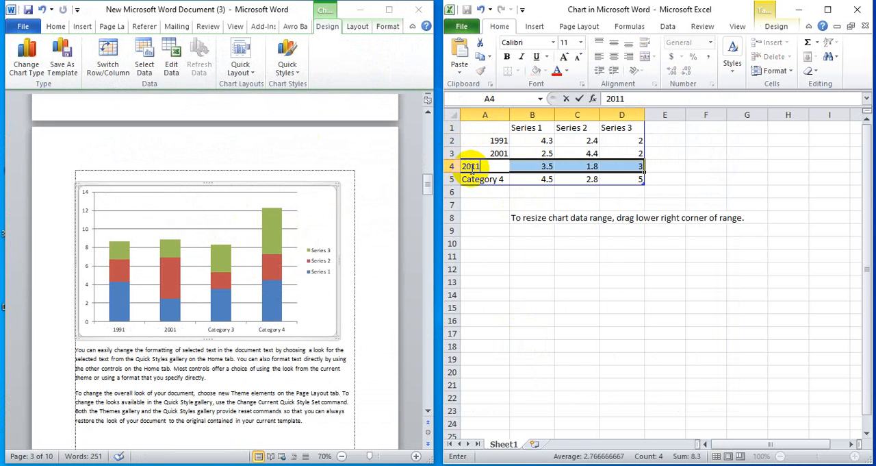
click(481, 178)
text(2021)
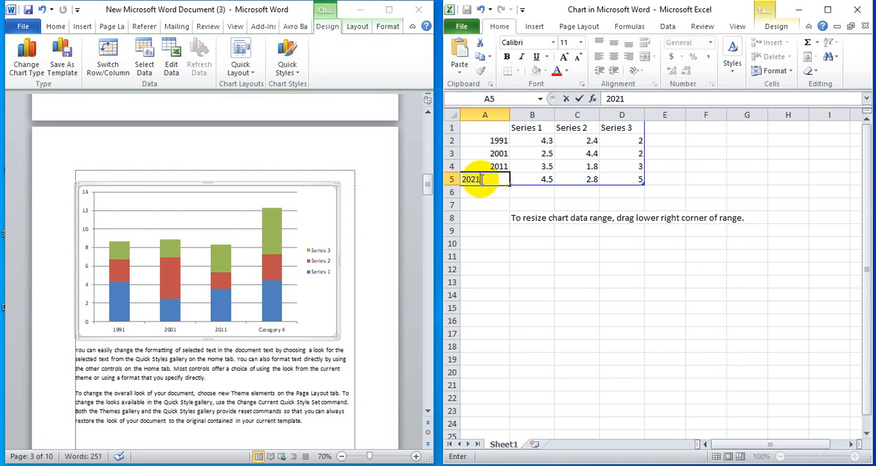
key(Return)
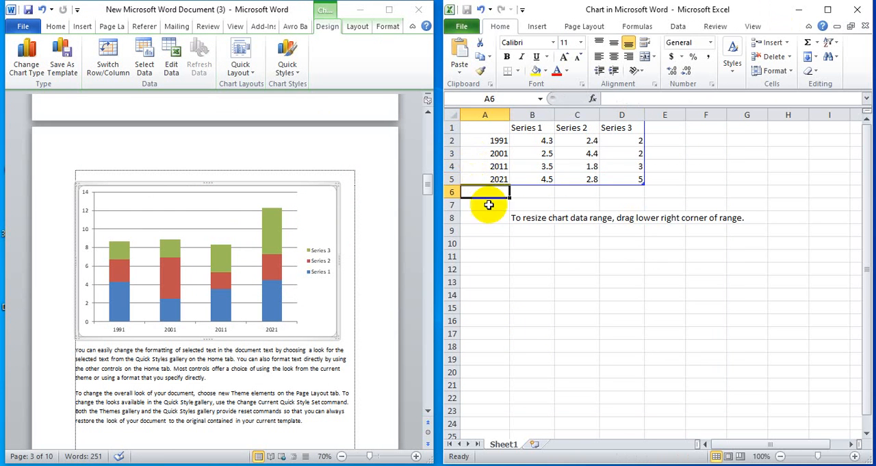
Rename the three chart series as Male, Female and Child, and close the data sheet
double_click(533, 127)
drag(548, 129, 505, 131)
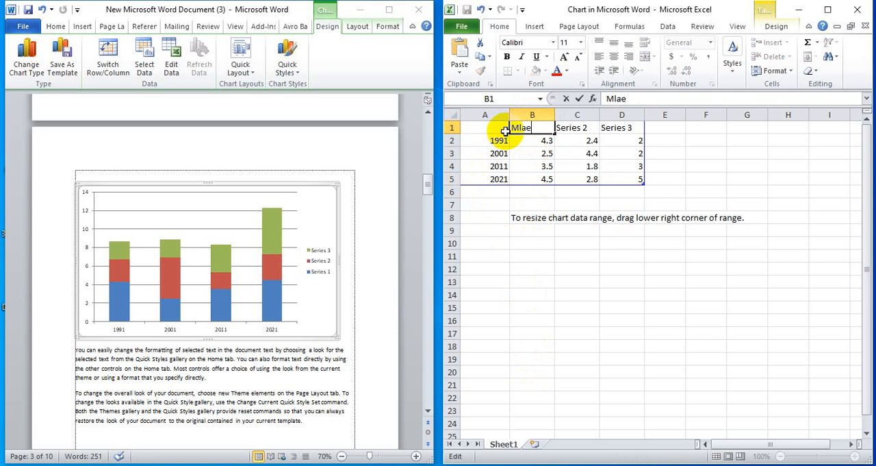
text(Male)
key(Tab)
text(Fe)
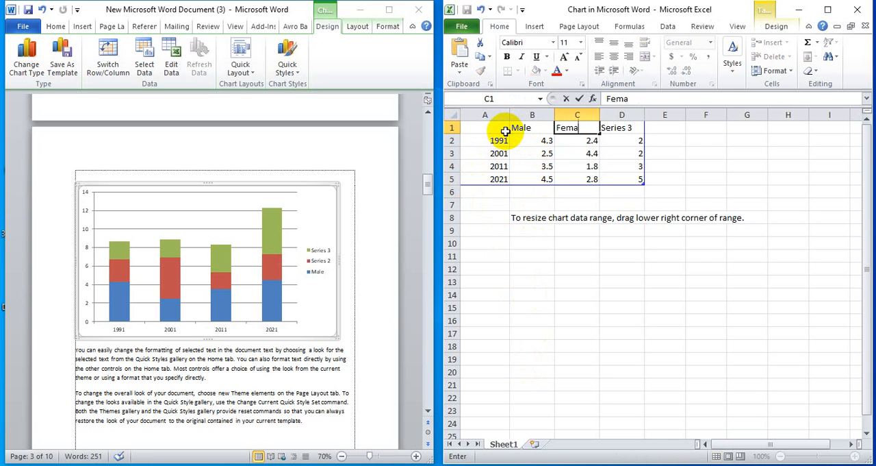
key(Tab)
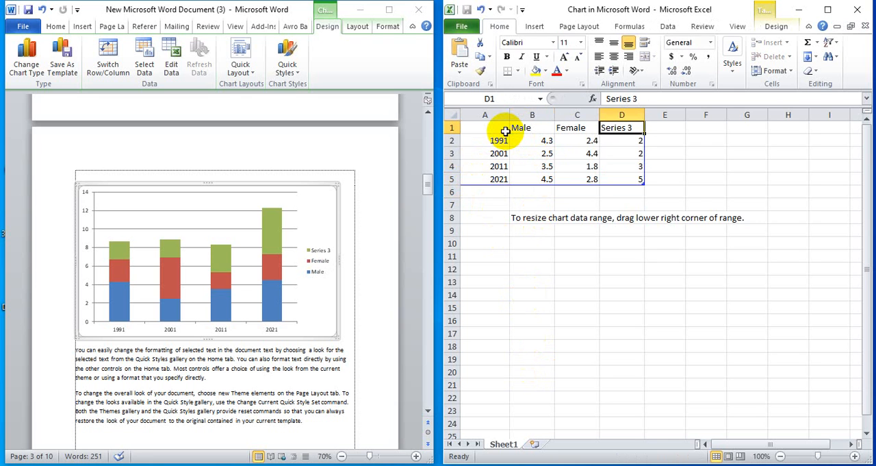
text(Child)
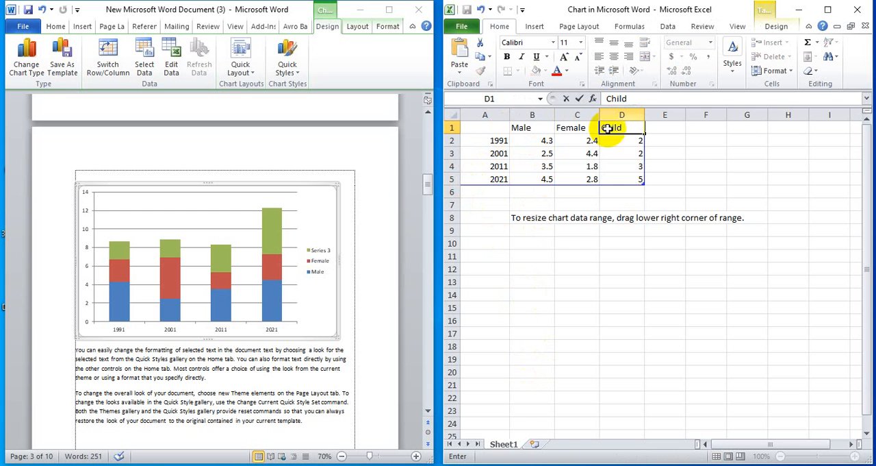
click(583, 259)
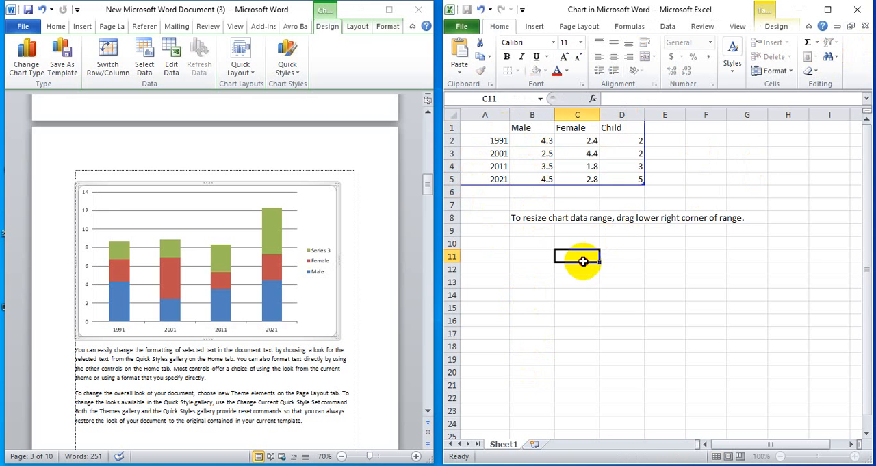
click(857, 10)
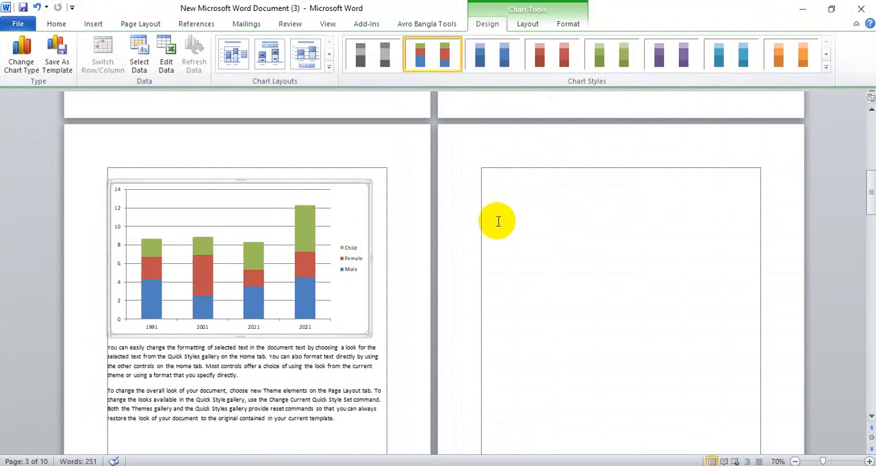
Examine the stacked column chart up close and reopen its data sheet to review the source values
click(869, 460)
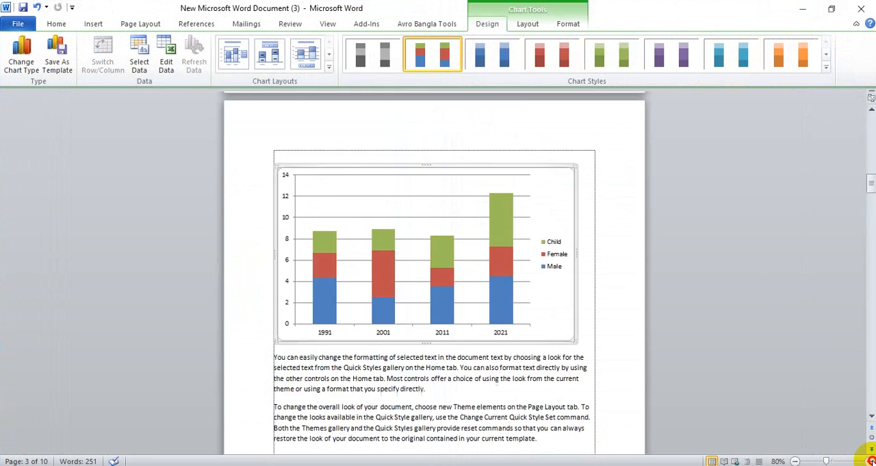
click(870, 460)
click(869, 460)
click(870, 461)
click(869, 460)
scroll(692, 347, down, 4)
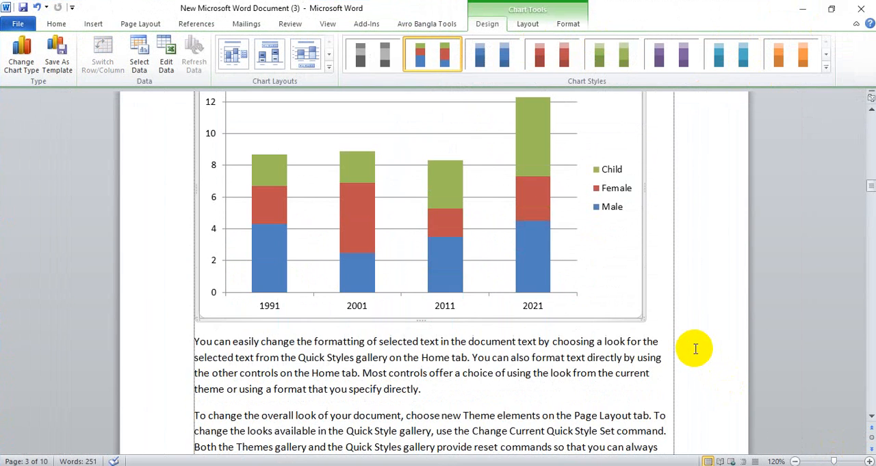
scroll(693, 347, up, 2)
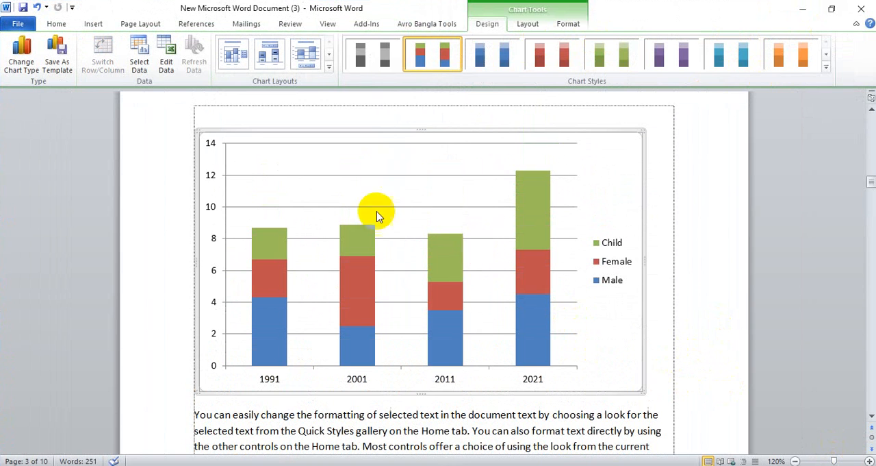
click(399, 216)
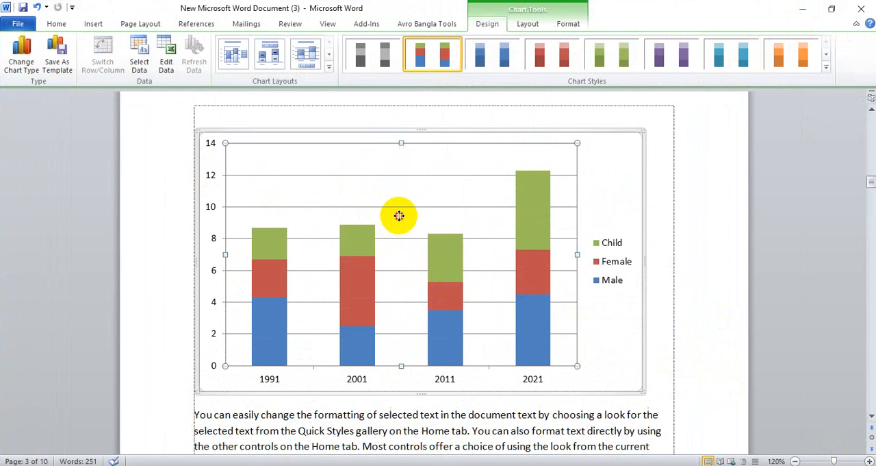
right_click(399, 216)
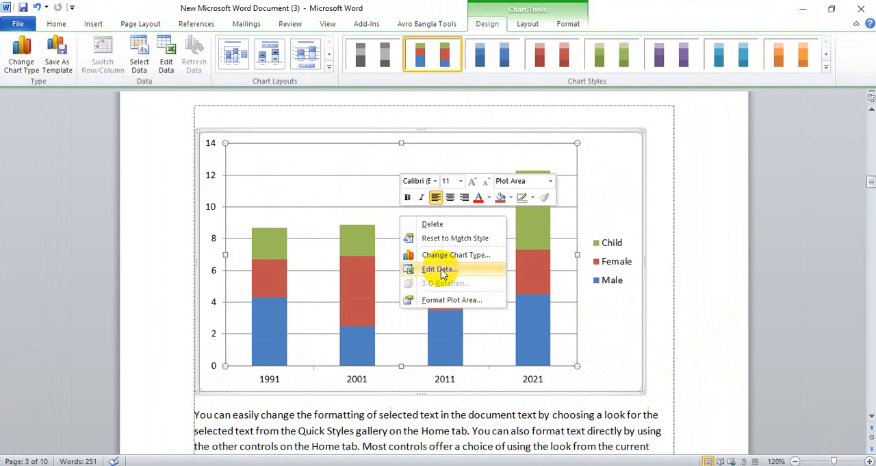
click(707, 275)
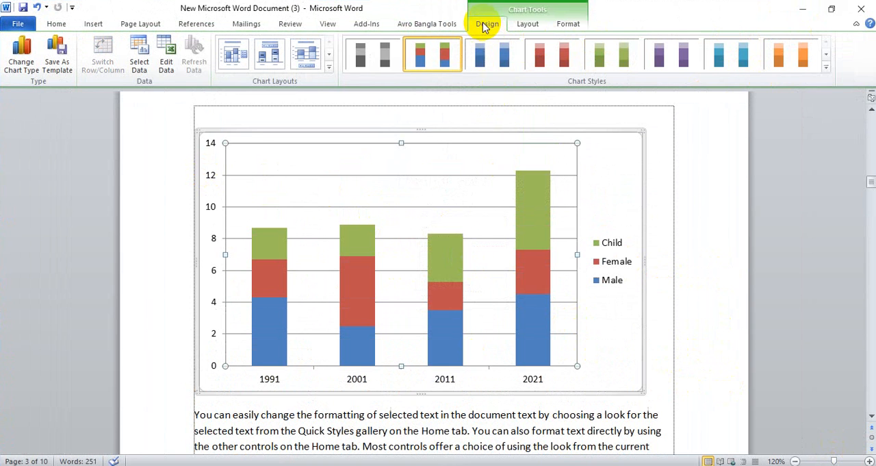
click(169, 71)
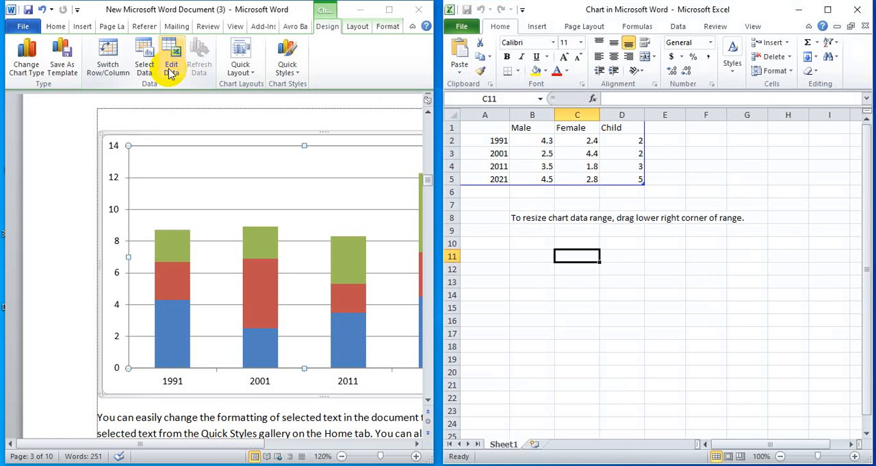
click(857, 10)
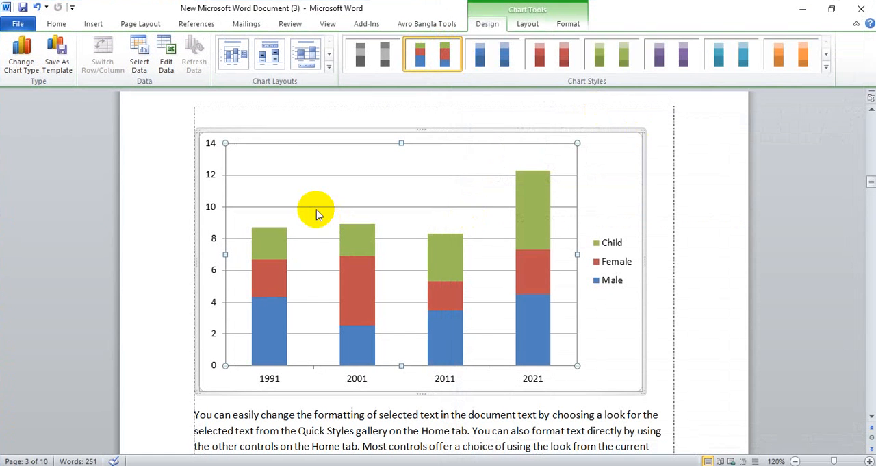
Change the stacked column chart's type to Clustered Cylinder
click(28, 69)
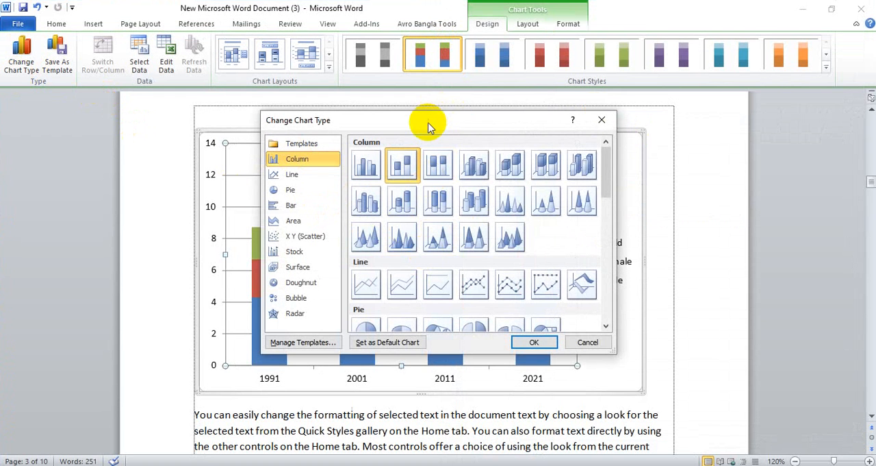
drag(427, 121, 532, 115)
click(479, 193)
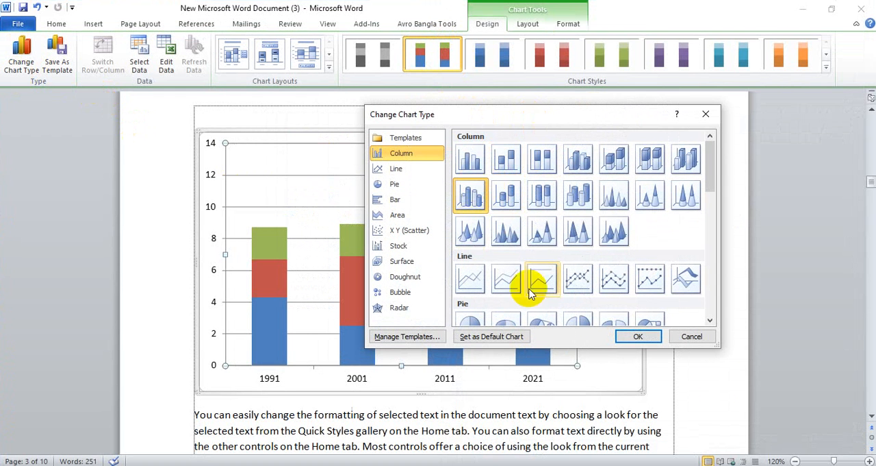
click(649, 335)
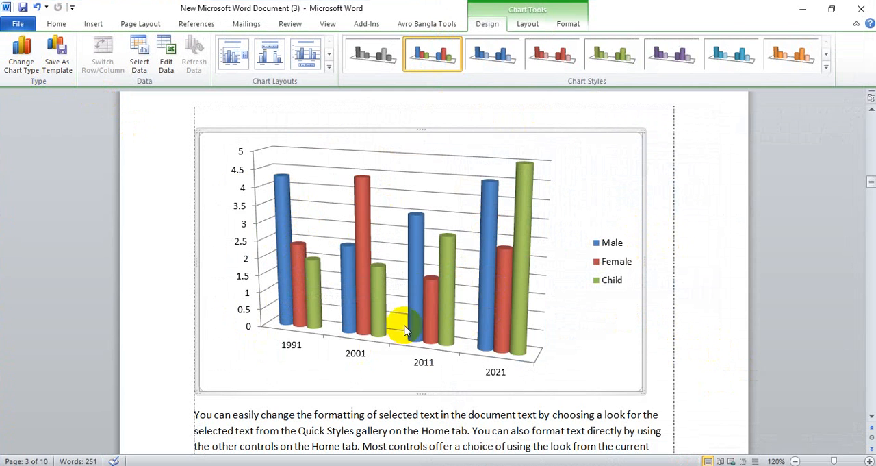
Try the red, multicolor and other black-background chart styles, and apply the grayscale one to the cylinder chart
click(827, 69)
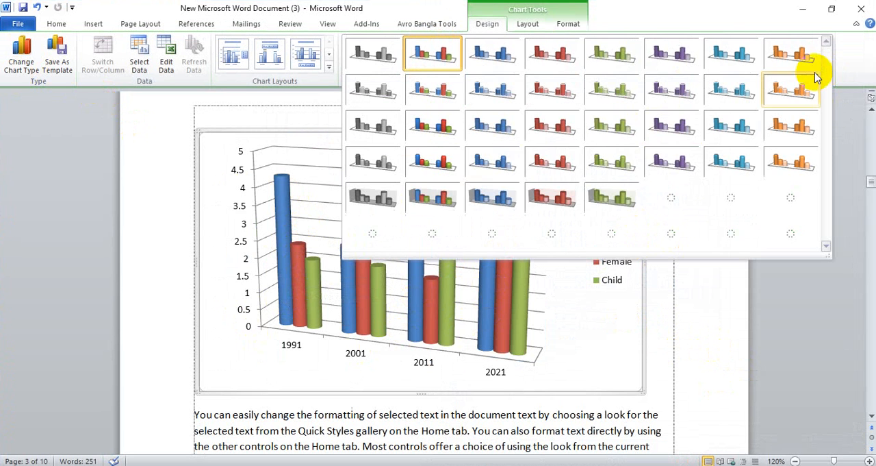
click(547, 232)
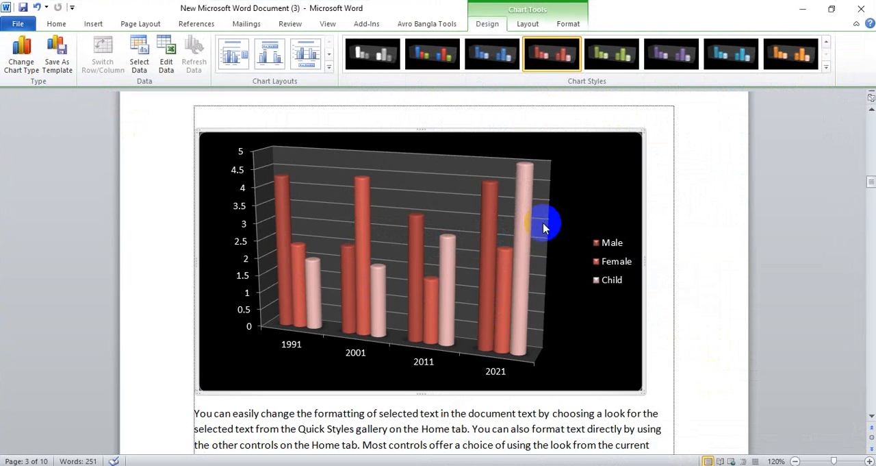
click(439, 62)
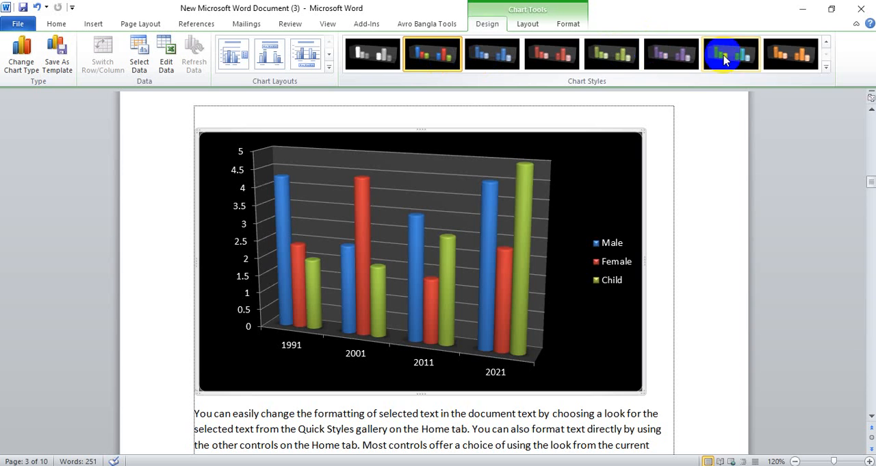
click(790, 55)
click(612, 65)
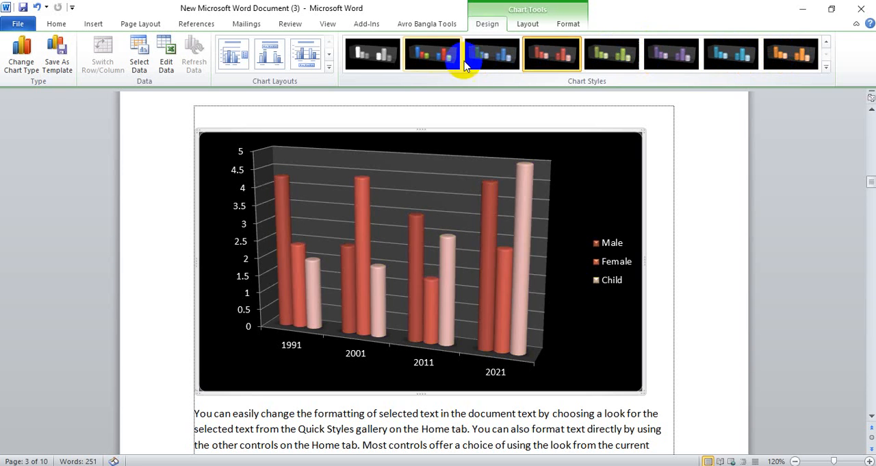
click(380, 59)
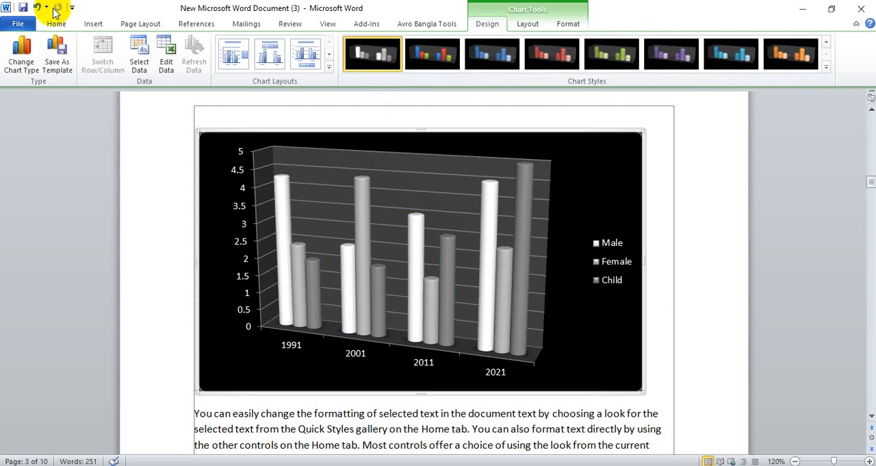
Place the insertion point on the empty line below the document's last paragraph, under the cylinder chart
click(87, 23)
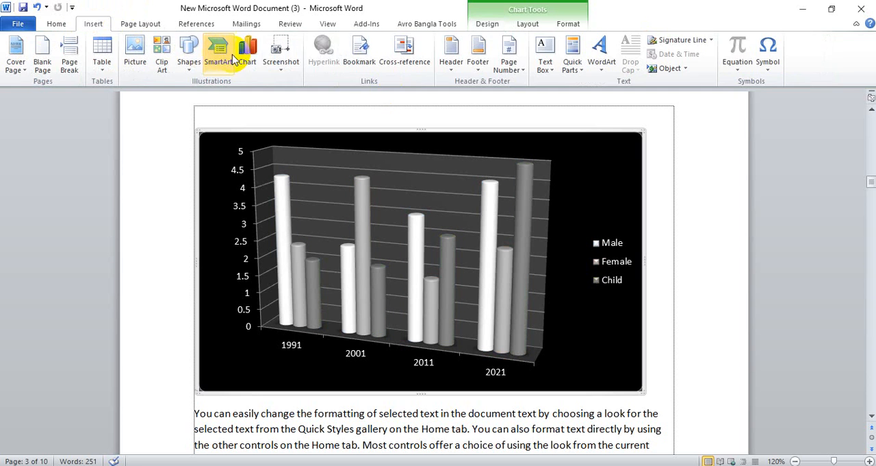
scroll(189, 239, down, 3)
scroll(188, 240, up, 3)
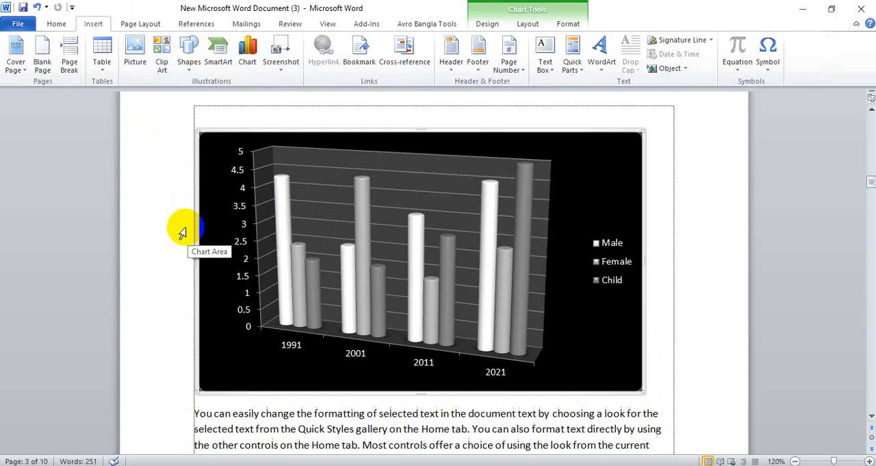
scroll(181, 229, down, 8)
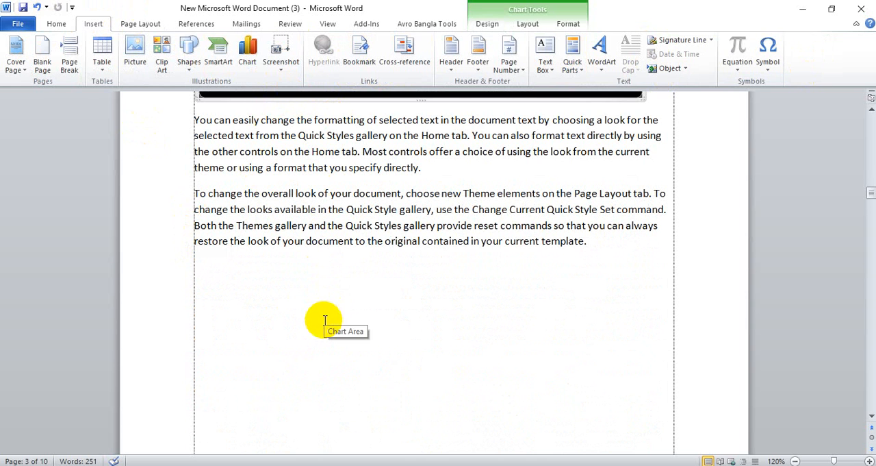
scroll(309, 311, up, 1)
click(628, 288)
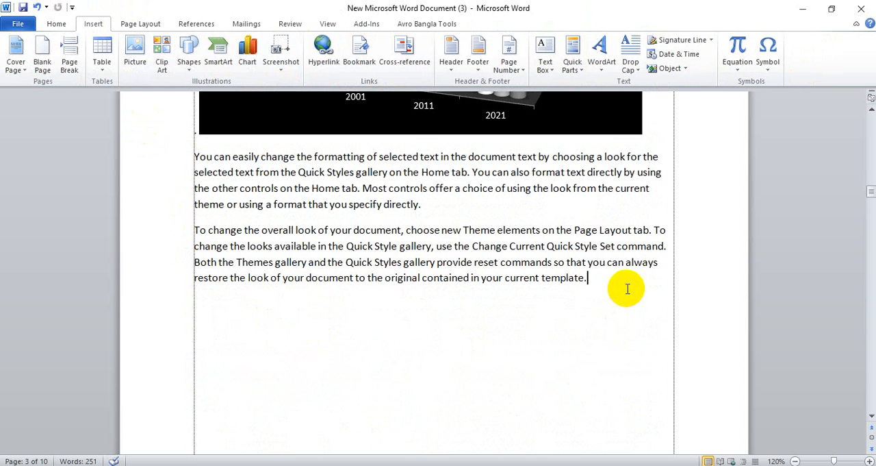
Check the open windows offered for a screenshot, before and after minimizing the document window and returning to it
click(272, 66)
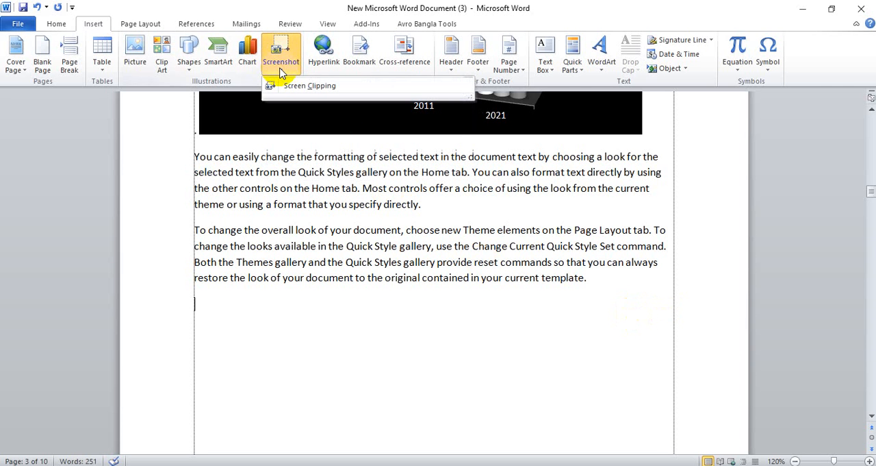
click(803, 8)
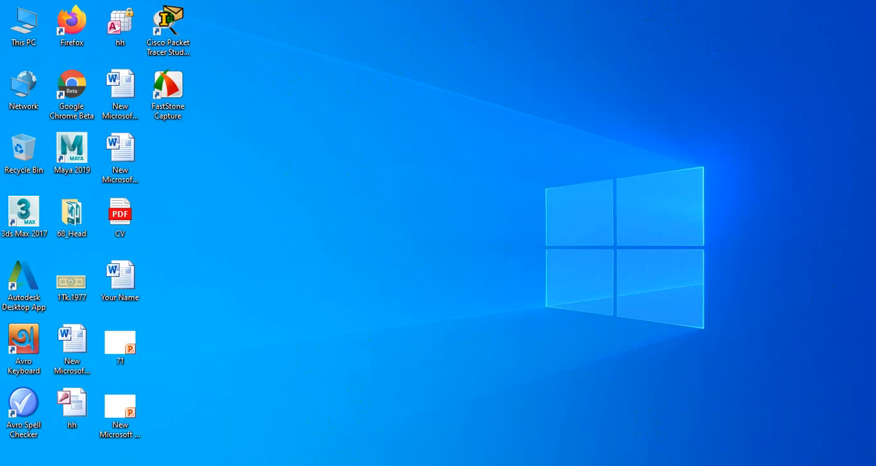
click(358, 465)
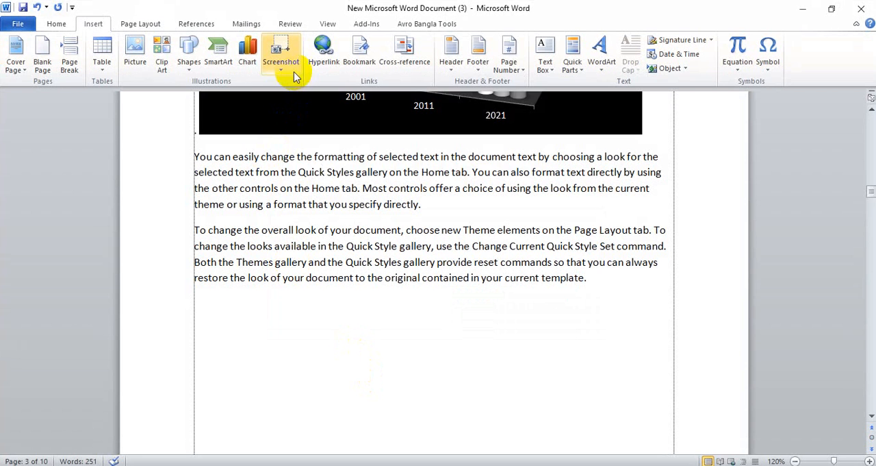
click(285, 71)
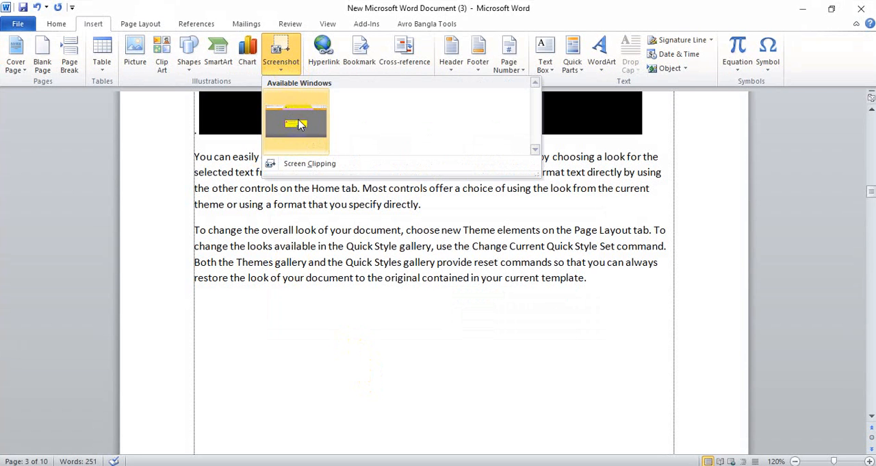
click(757, 305)
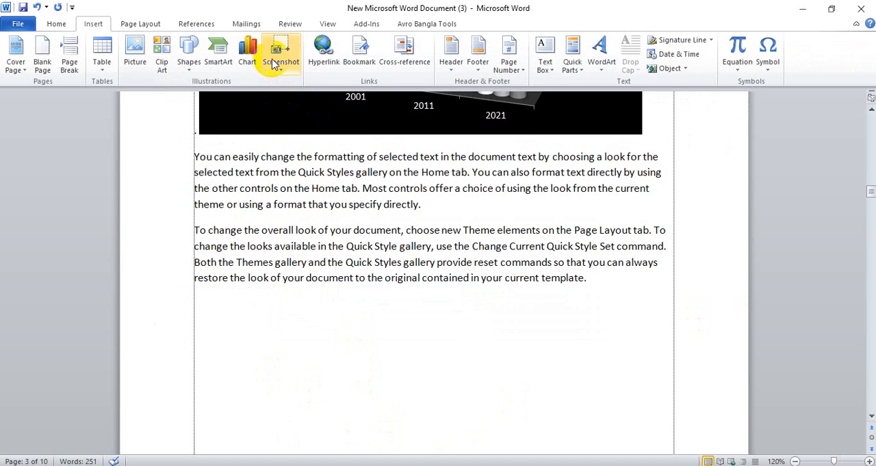
Insert a screenshot of the open Google Drive browser window after the last paragraph
click(274, 62)
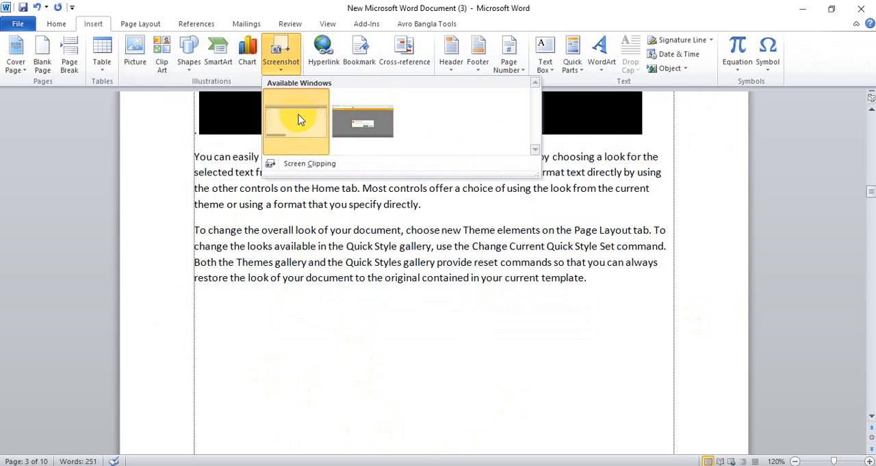
click(300, 145)
scroll(439, 275, down, 5)
scroll(435, 260, up, 5)
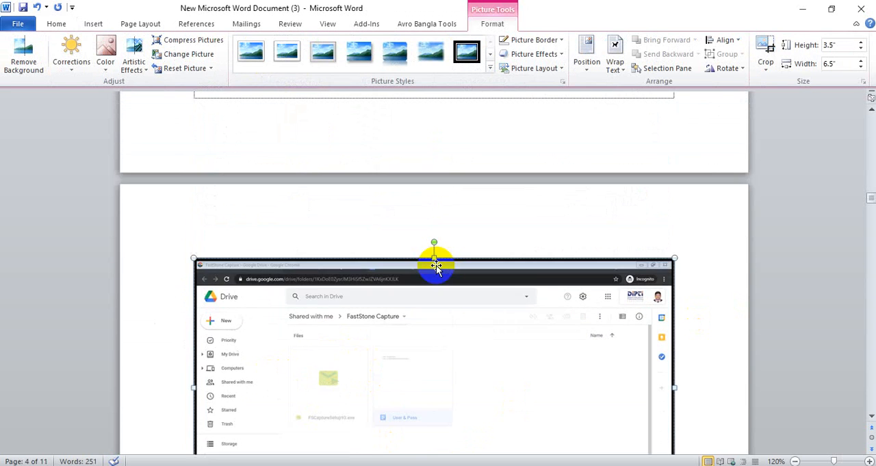
scroll(435, 260, down, 5)
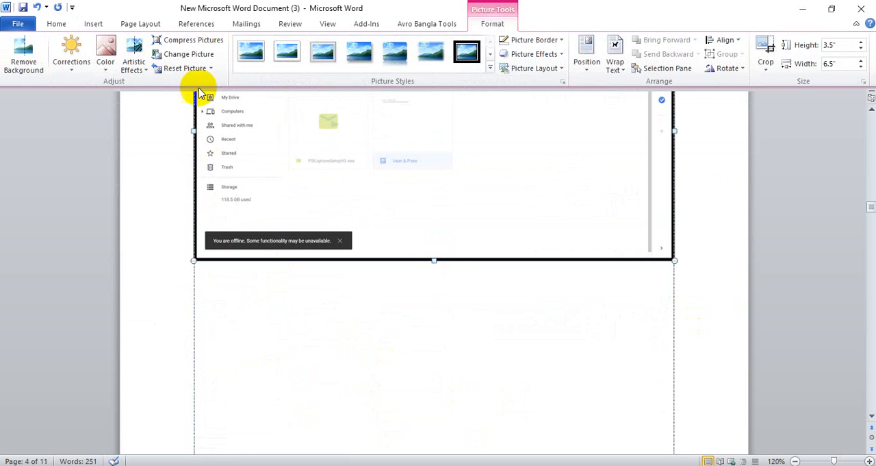
Replace the selected Google Drive picture with a screenshot of the open AnyDesk window
click(94, 23)
click(281, 53)
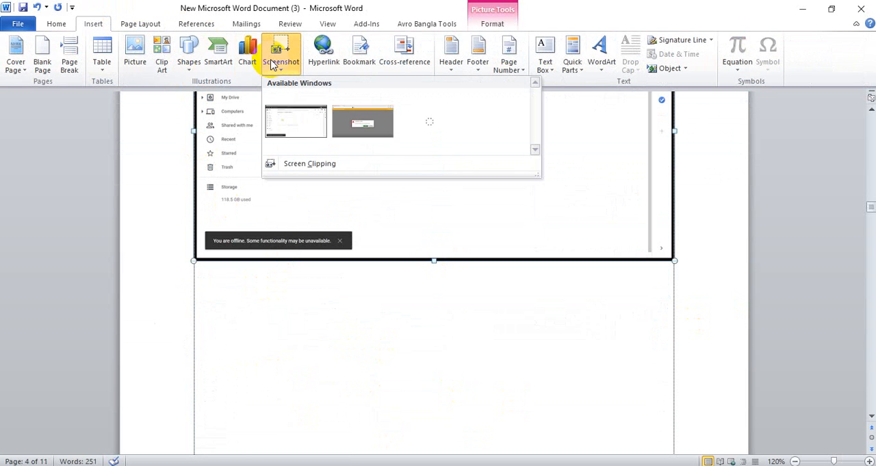
click(356, 127)
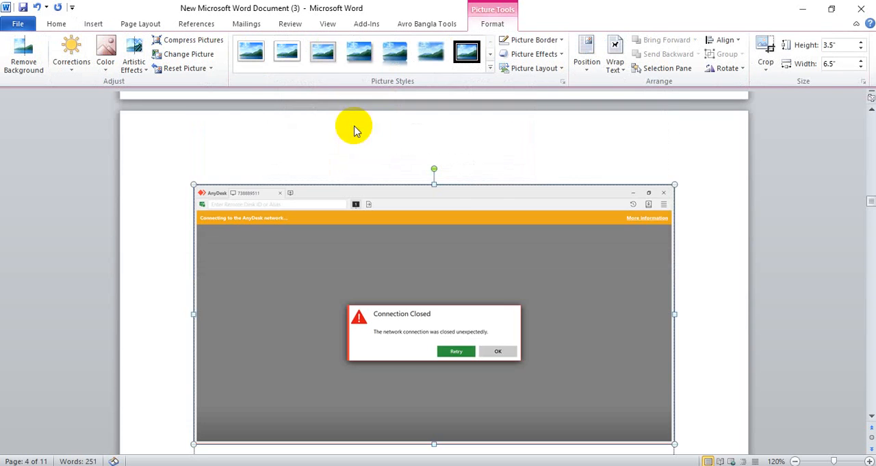
scroll(331, 264, up, 10)
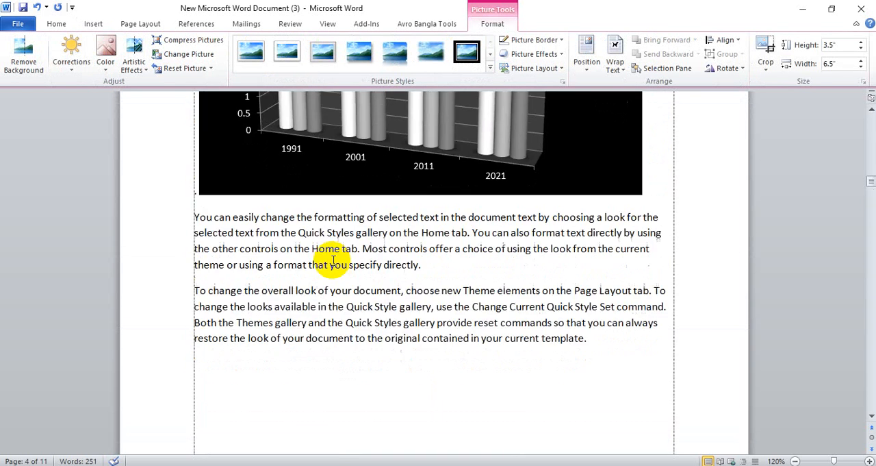
scroll(331, 263, down, 13)
scroll(332, 262, up, 5)
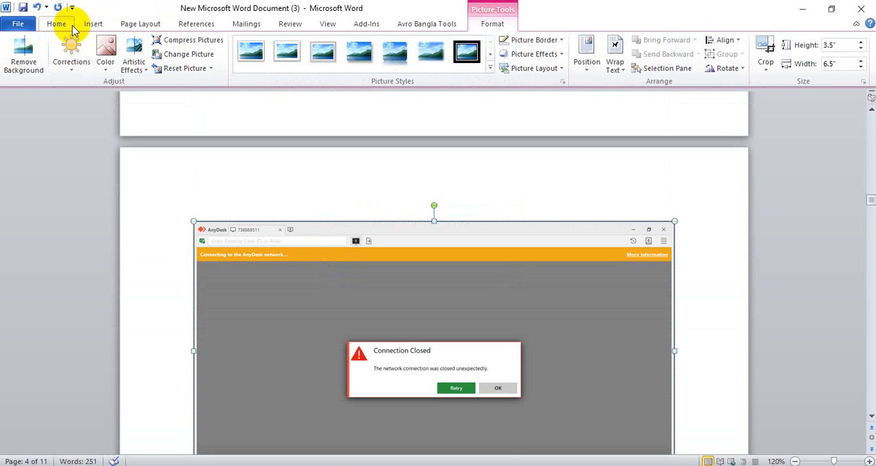
Minimize the document and AnyDesk windows to show the Windows desktop
click(56, 23)
click(94, 24)
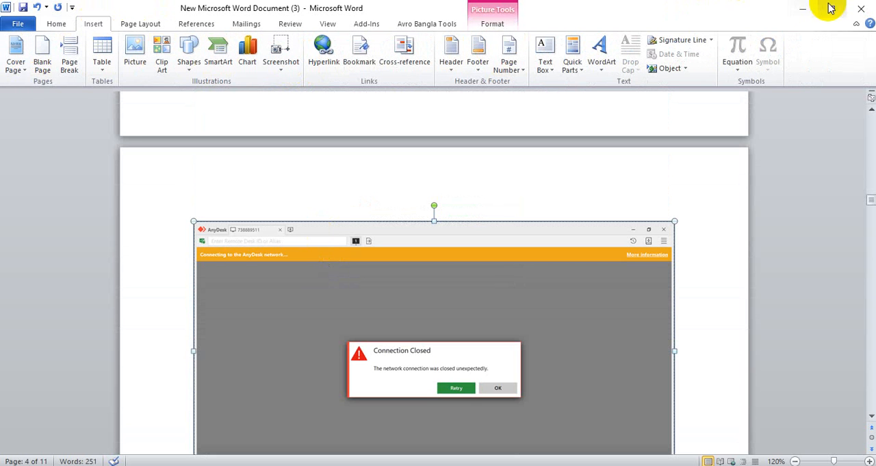
click(804, 8)
click(807, 9)
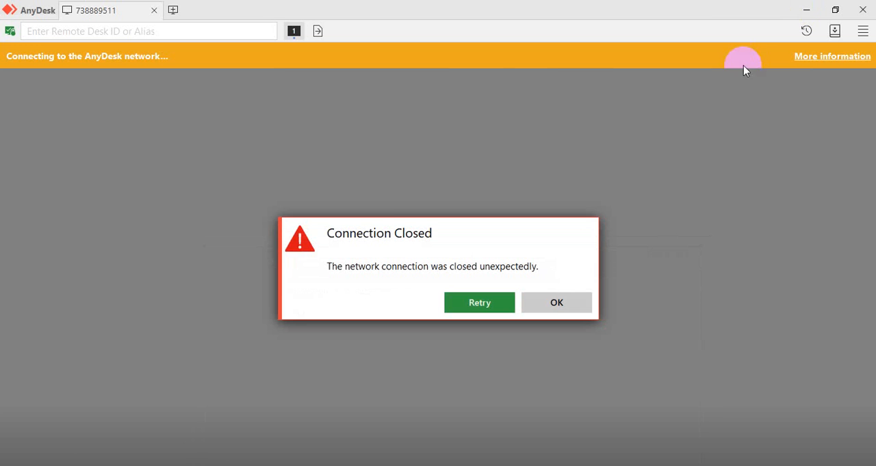
click(805, 9)
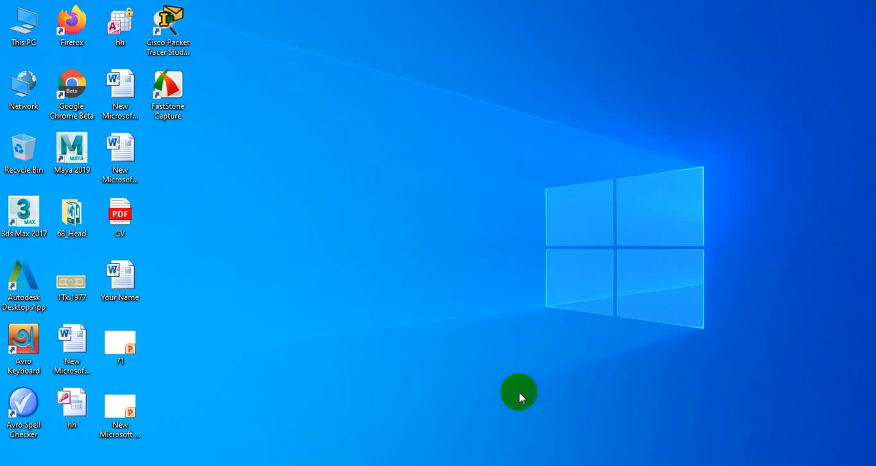
click(15, 465)
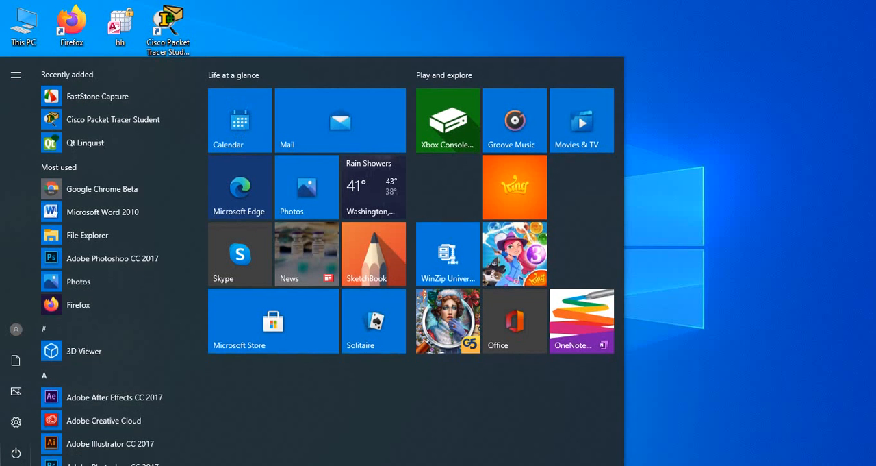
click(16, 465)
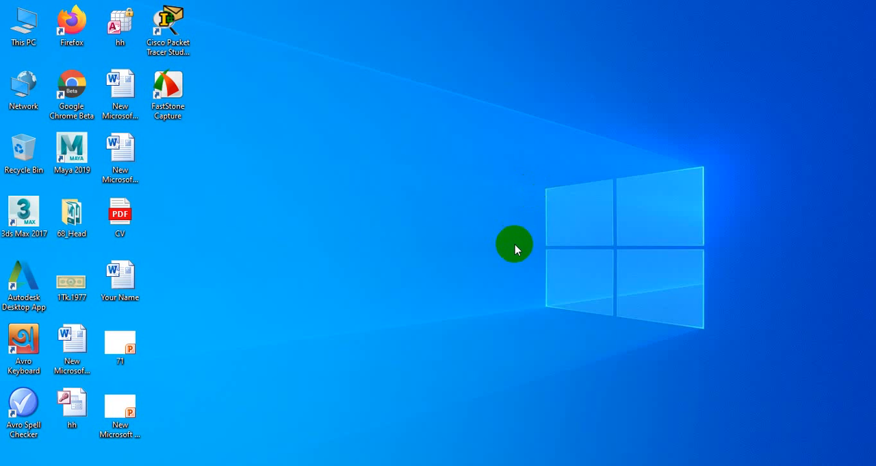
Switch to File Explorer, view Screenshot (205) from the Screenshots folder in Pictures, and close both the image and the folder
double_click(32, 43)
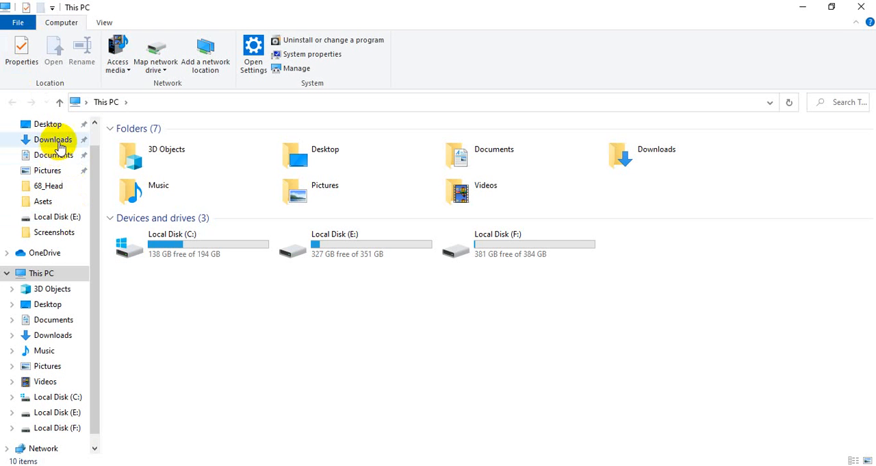
click(52, 172)
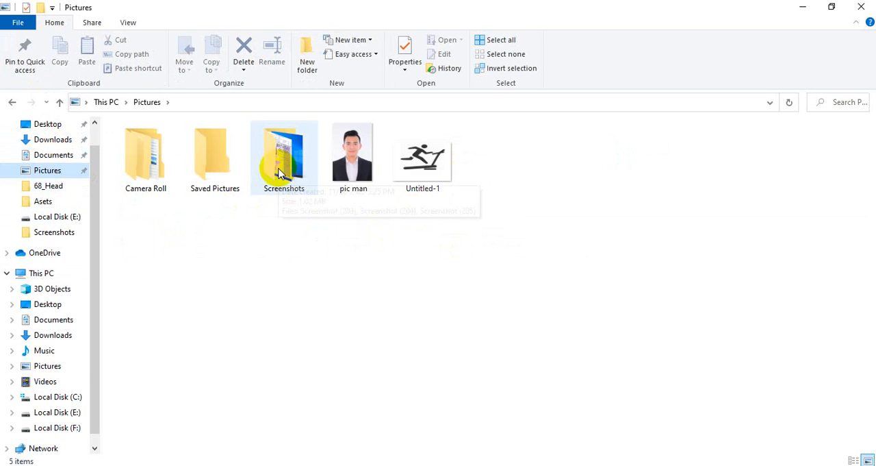
double_click(279, 178)
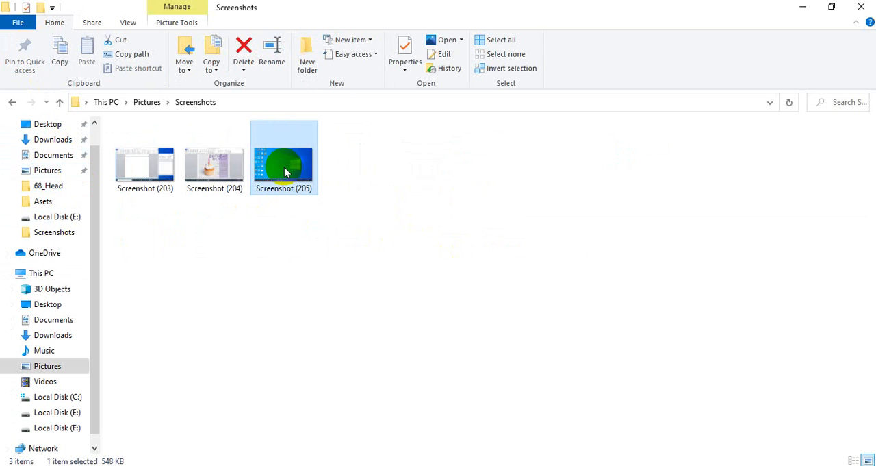
double_click(285, 171)
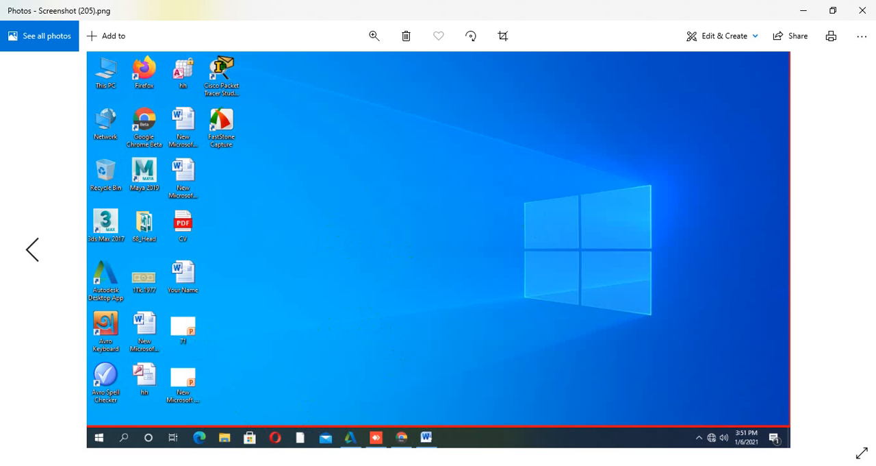
click(862, 14)
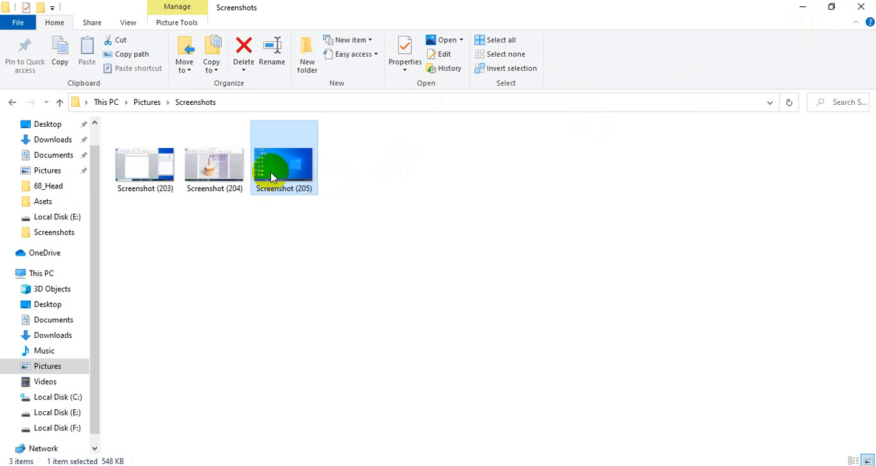
click(861, 6)
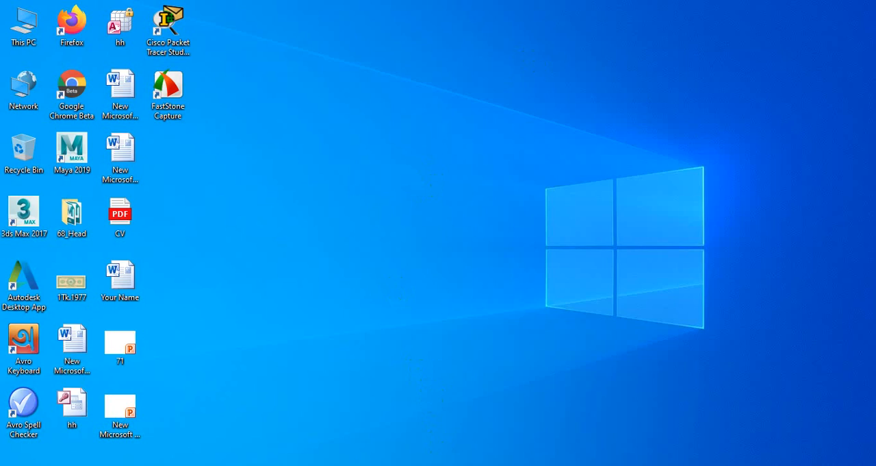